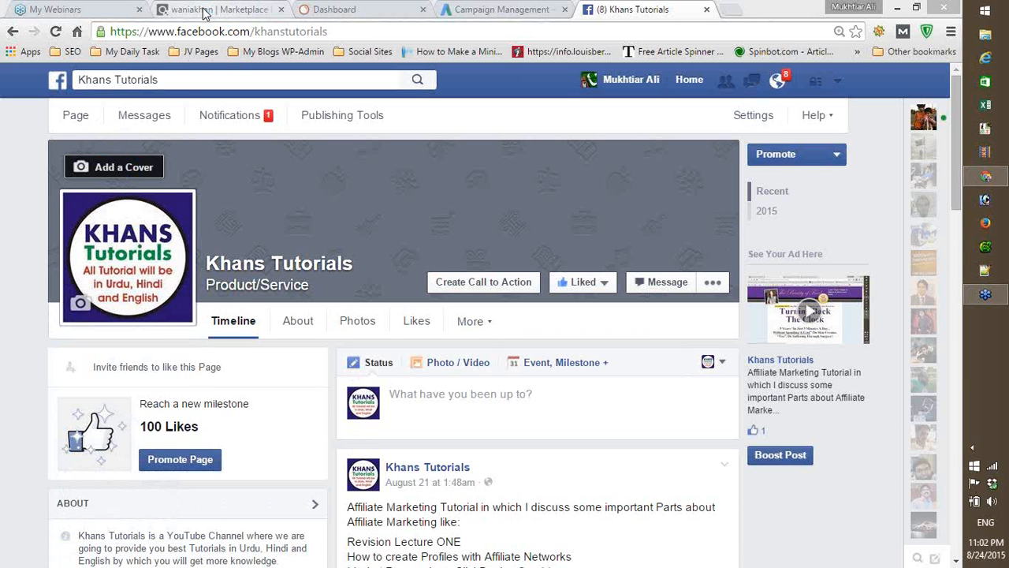
- Search the ClickBank marketplace for "diabetes" and sort the results by Gravity
{"action": "left_click", "coordinate": [203, 11]}
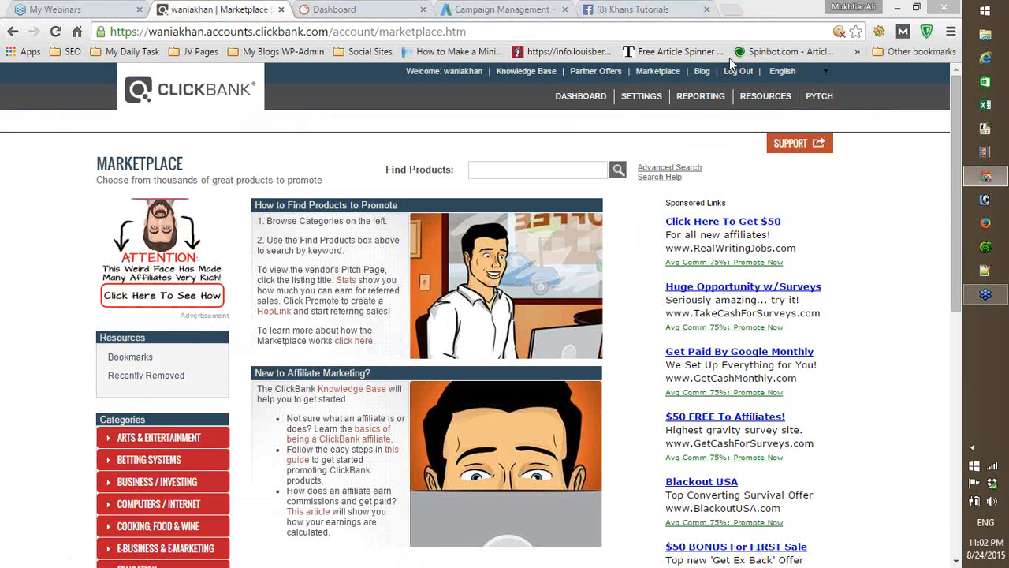
{"action": "left_click", "coordinate": [657, 71]}
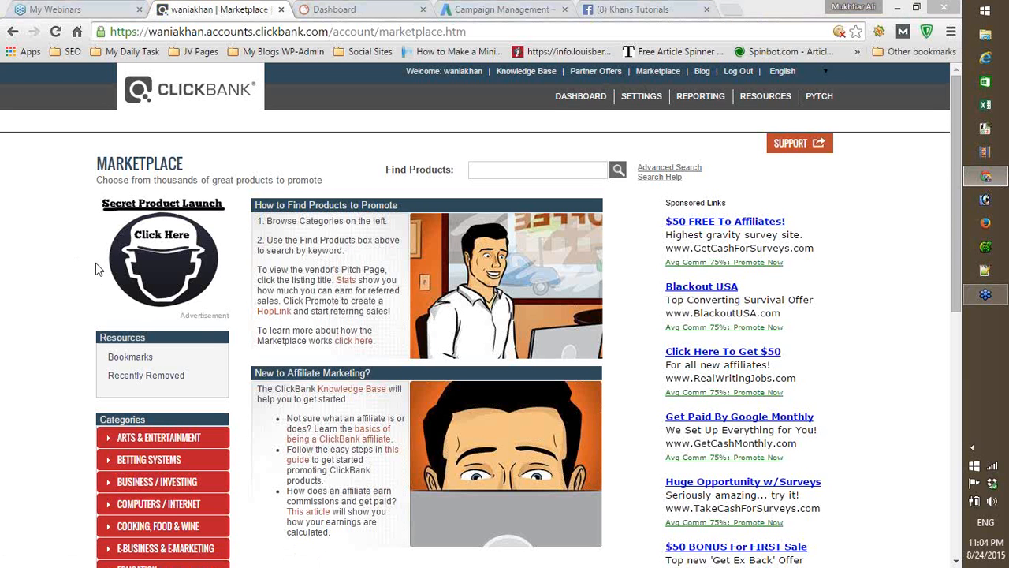
{"action": "left_click", "coordinate": [511, 172]}
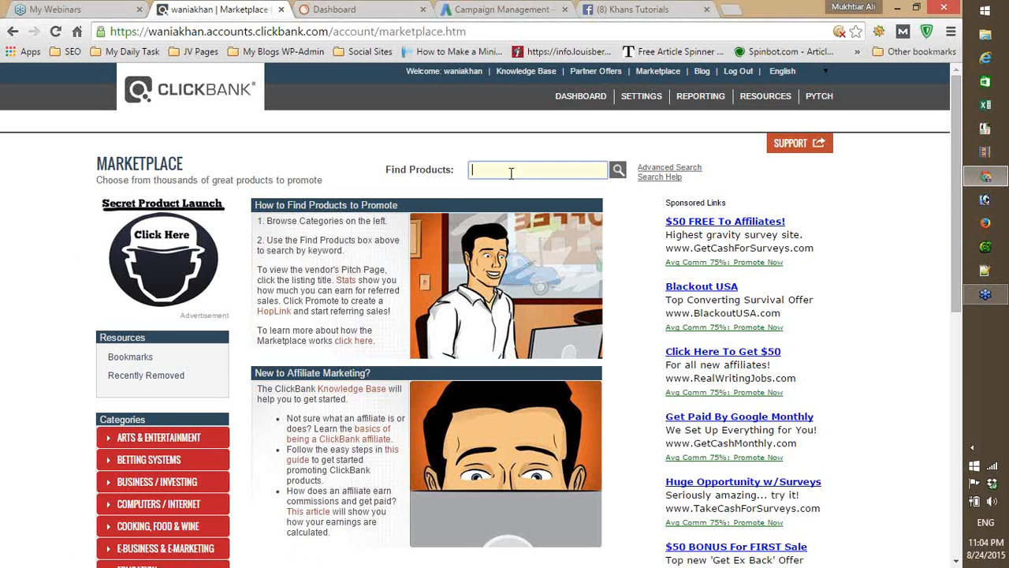
{"action": "type", "text": "betes"}
{"action": "key", "text": "Return"}
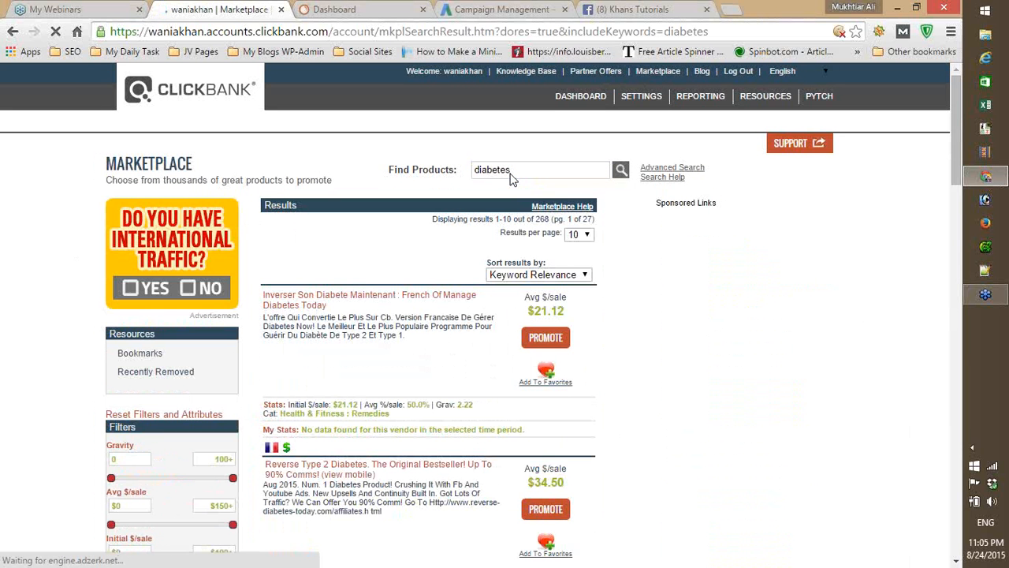
{"action": "left_click", "coordinate": [582, 277]}
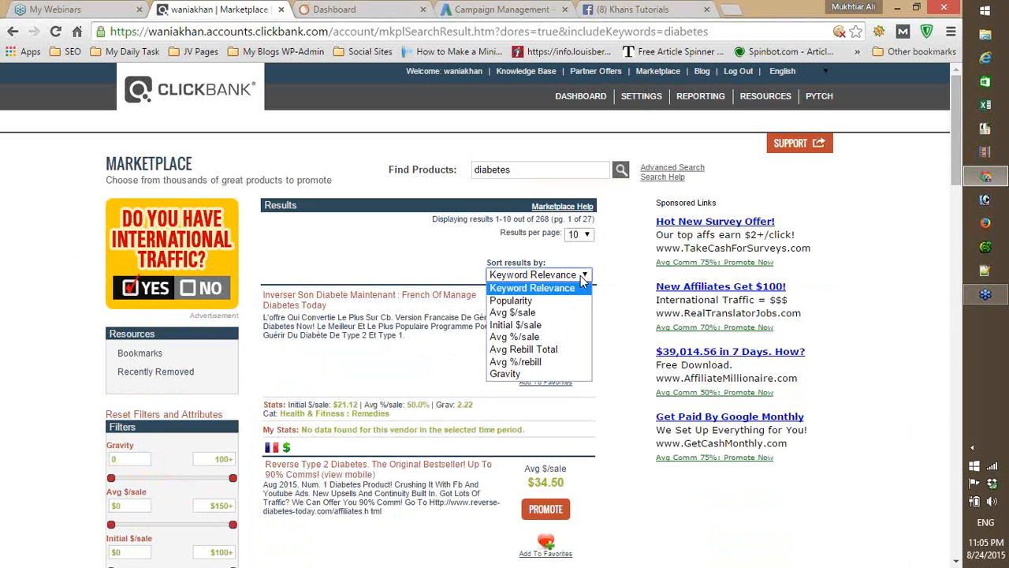
{"action": "left_click", "coordinate": [505, 373]}
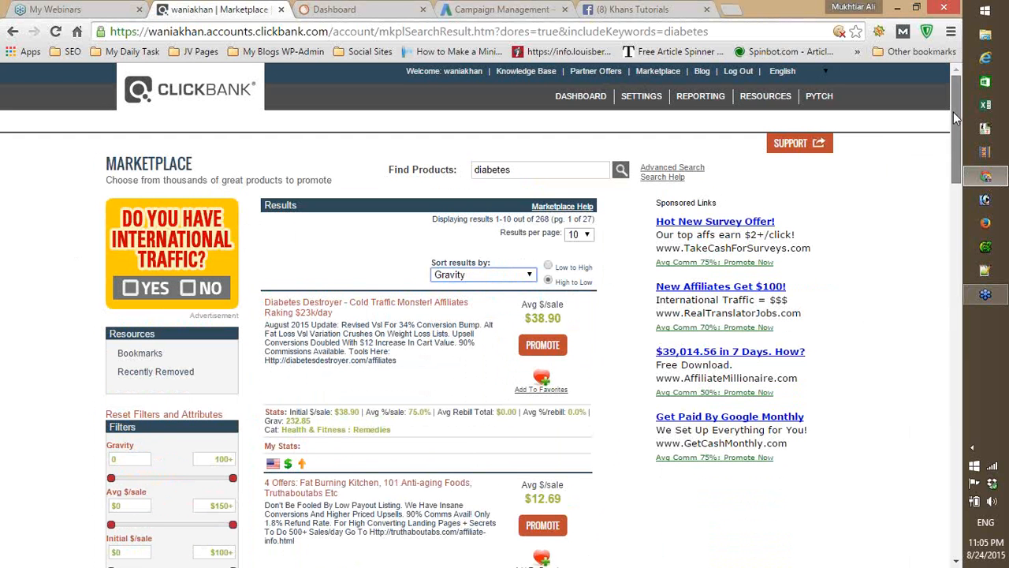
- Examine the average dollars per sale, average percent per sale and gravity of the Diabetes Destroyer offer
{"action": "mouse_move", "coordinate": [955, 112]}
{"action": "left_mouse_down"}
{"action": "mouse_move", "coordinate": [948, 135]}
{"action": "mouse_move", "coordinate": [950, 124]}
{"action": "left_mouse_up"}
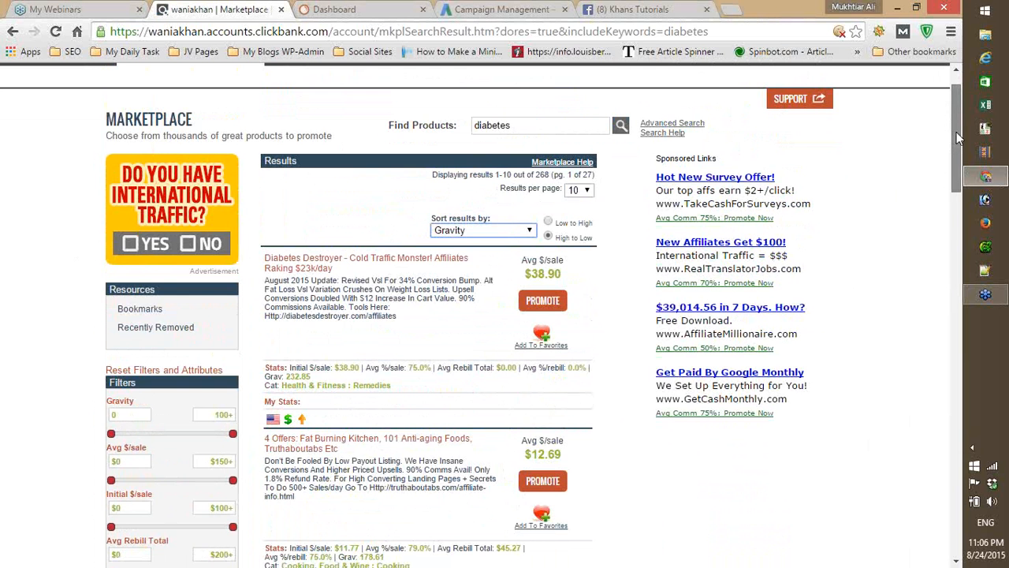
{"action": "scroll", "coordinate": [953, 142], "scroll_direction": "down", "scroll_amount": 1}
{"action": "scroll", "coordinate": [953, 145], "scroll_direction": "down", "scroll_amount": 1}
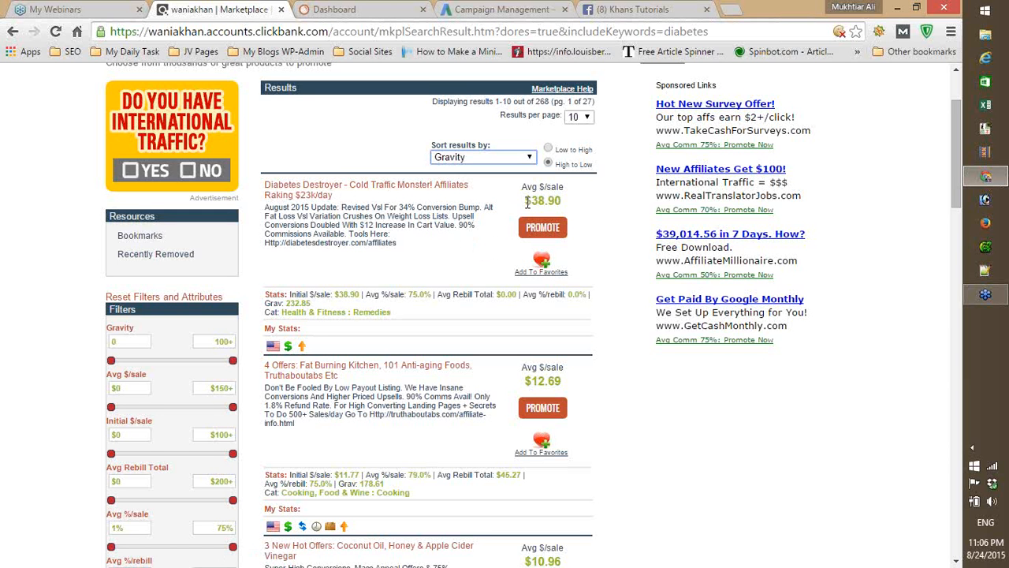
{"action": "left_click_drag", "start_coordinate": [525, 201], "coordinate": [563, 210]}
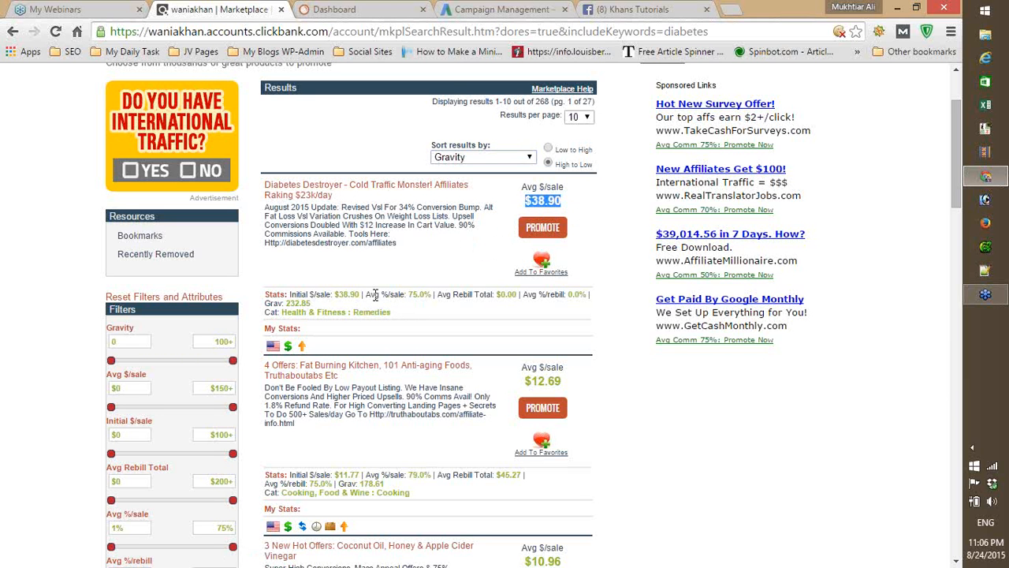
{"action": "left_click_drag", "start_coordinate": [366, 298], "coordinate": [435, 303]}
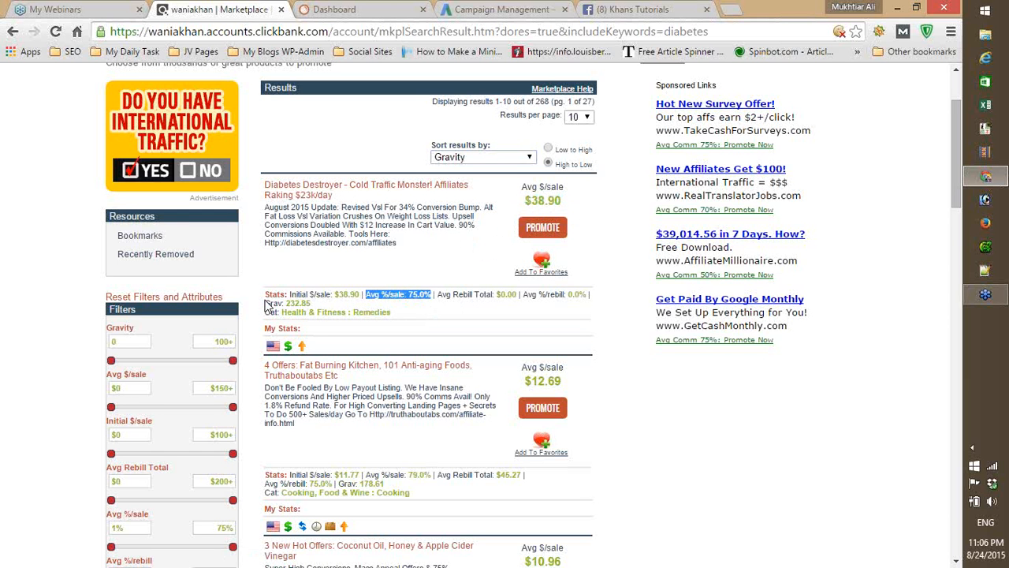
{"action": "left_click_drag", "start_coordinate": [265, 304], "coordinate": [315, 303]}
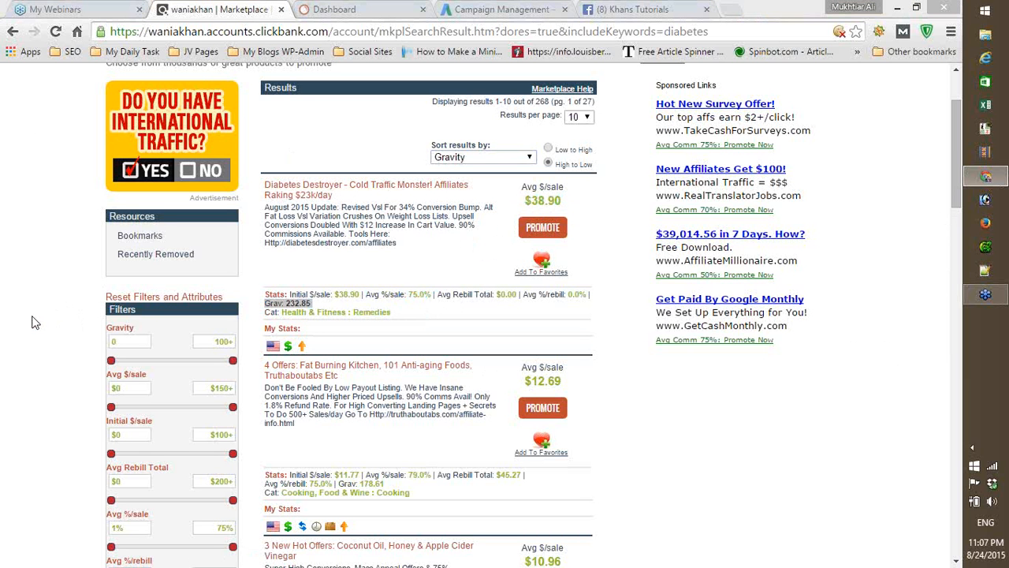
- Filter the diabetes results to a gravity range of 30 to 99
{"action": "left_click", "coordinate": [138, 343]}
{"action": "left_click", "coordinate": [138, 343]}
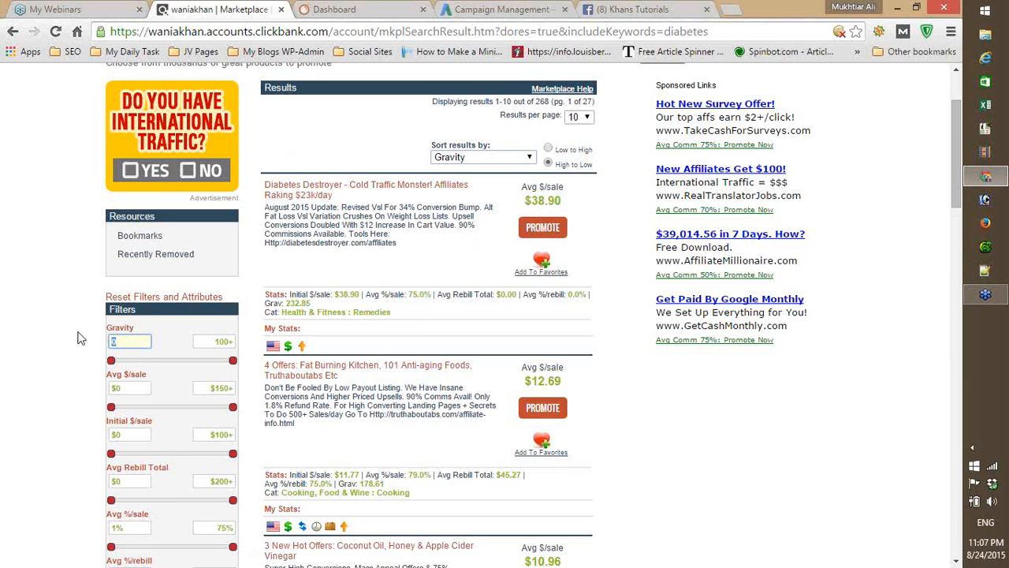
{"action": "type", "text": "30"}
{"action": "key", "text": "Tab"}
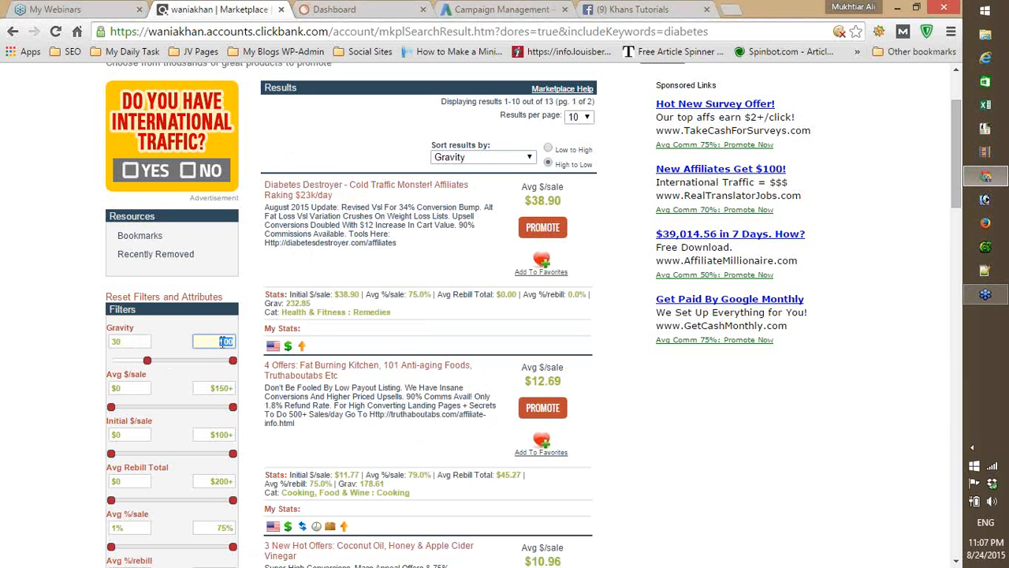
{"action": "type", "text": "99"}
{"action": "key", "text": "Return"}
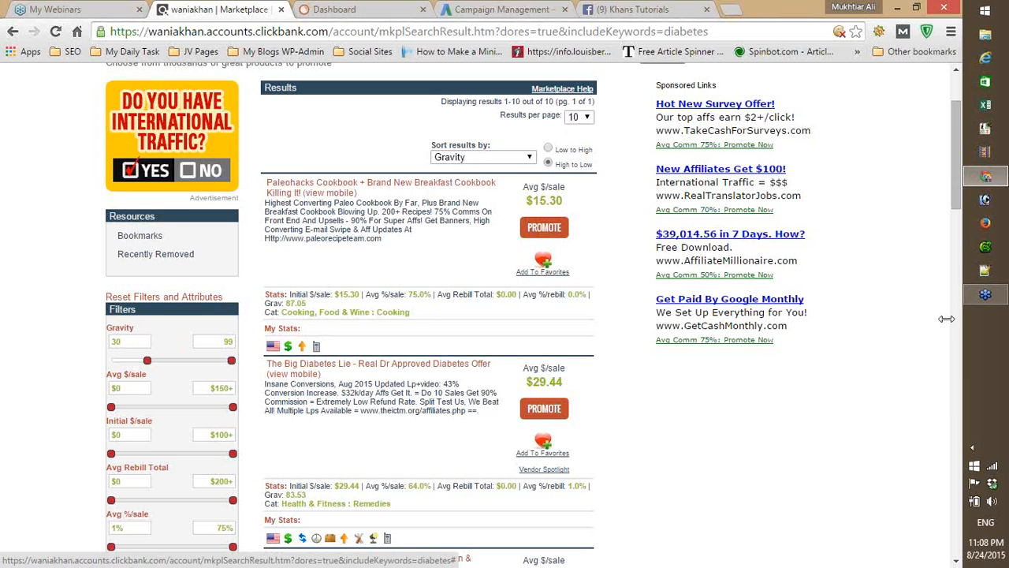
- Examine the earnings per sale, commission percentage, rebill total and rebill percentage of The Big Diabetes Lie offer
{"action": "scroll", "coordinate": [952, 176], "scroll_direction": "down", "scroll_amount": 1}
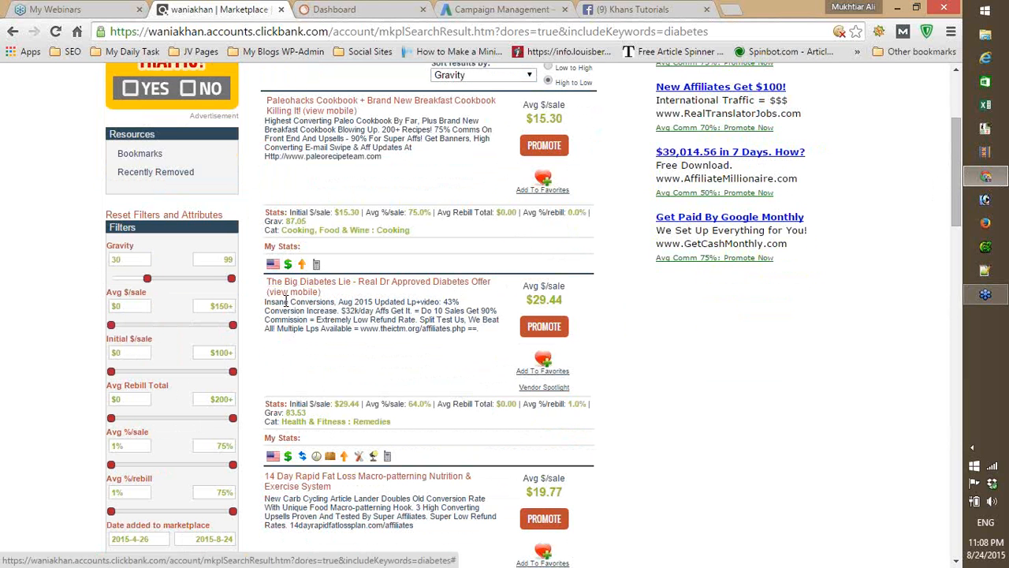
{"action": "left_click_drag", "start_coordinate": [286, 300], "coordinate": [330, 296]}
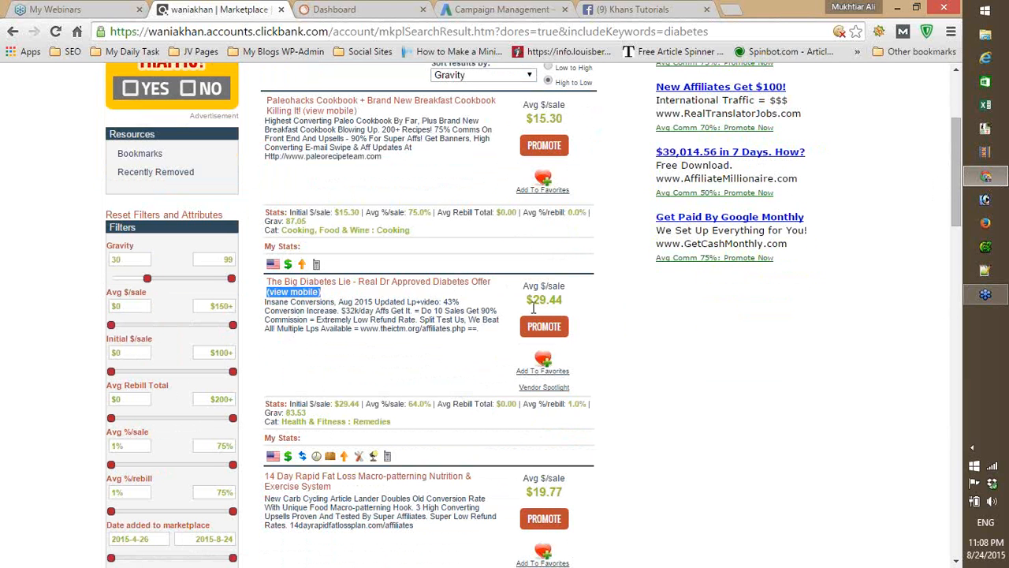
{"action": "left_click_drag", "start_coordinate": [527, 301], "coordinate": [574, 303]}
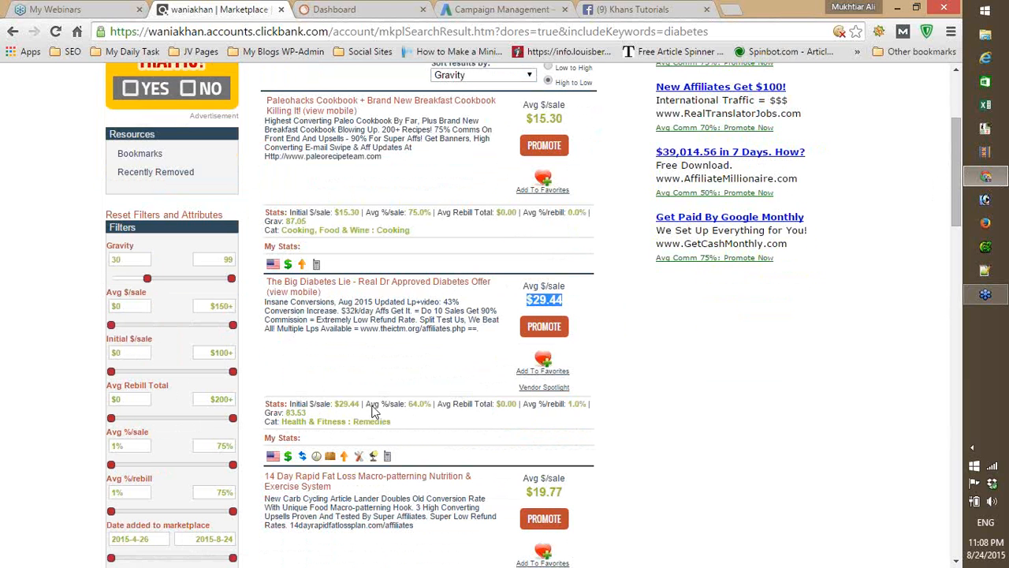
{"action": "left_click", "coordinate": [370, 408]}
{"action": "left_click_drag", "start_coordinate": [370, 408], "coordinate": [432, 413]}
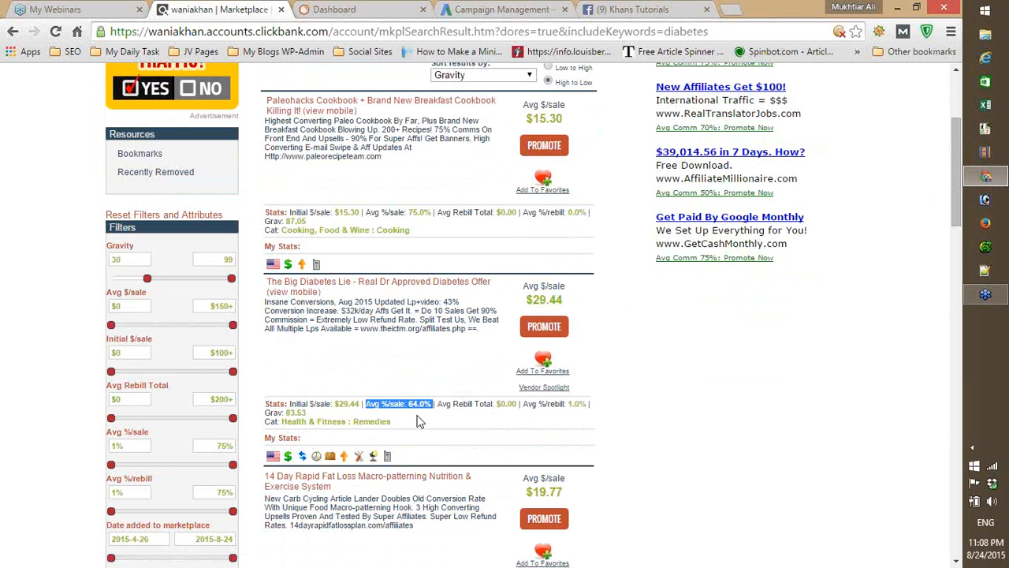
{"action": "left_click", "coordinate": [444, 410]}
{"action": "left_click_drag", "start_coordinate": [443, 410], "coordinate": [514, 407]}
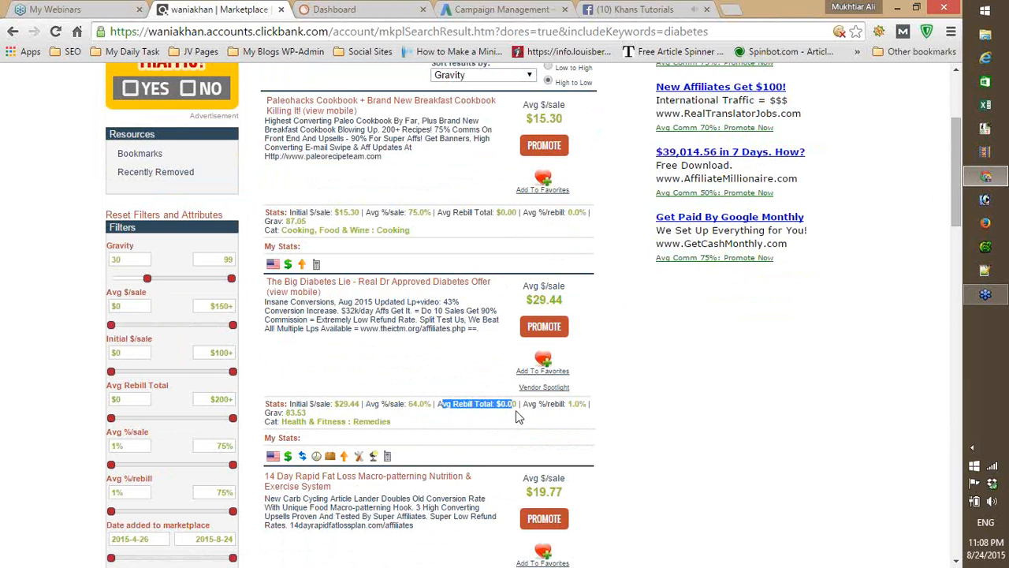
{"action": "left_click_drag", "start_coordinate": [523, 405], "coordinate": [587, 407]}
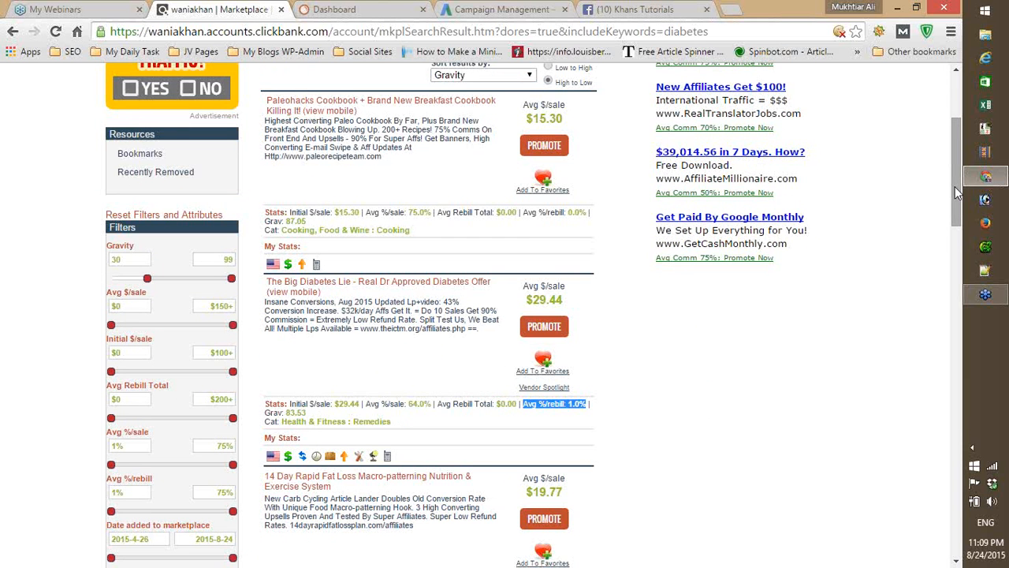
- Examine the earnings per sale, commission percentage and rebill total of the 14 Day Rapid Fat Loss offer
{"action": "scroll", "coordinate": [952, 204], "scroll_direction": "down", "scroll_amount": 1}
{"action": "scroll", "coordinate": [952, 204], "scroll_direction": "down", "scroll_amount": 1}
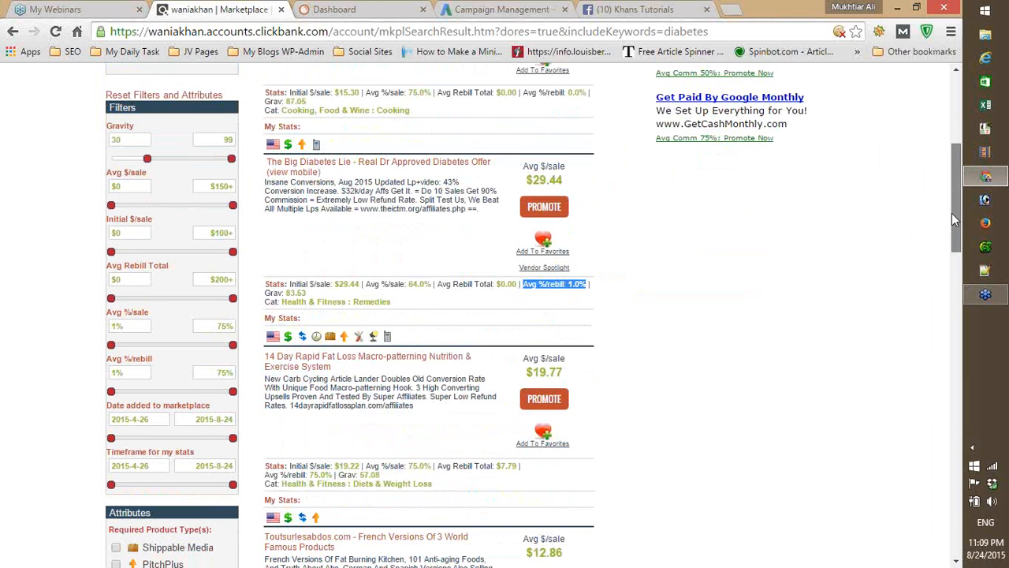
{"action": "left_click_drag", "start_coordinate": [952, 214], "coordinate": [952, 216]}
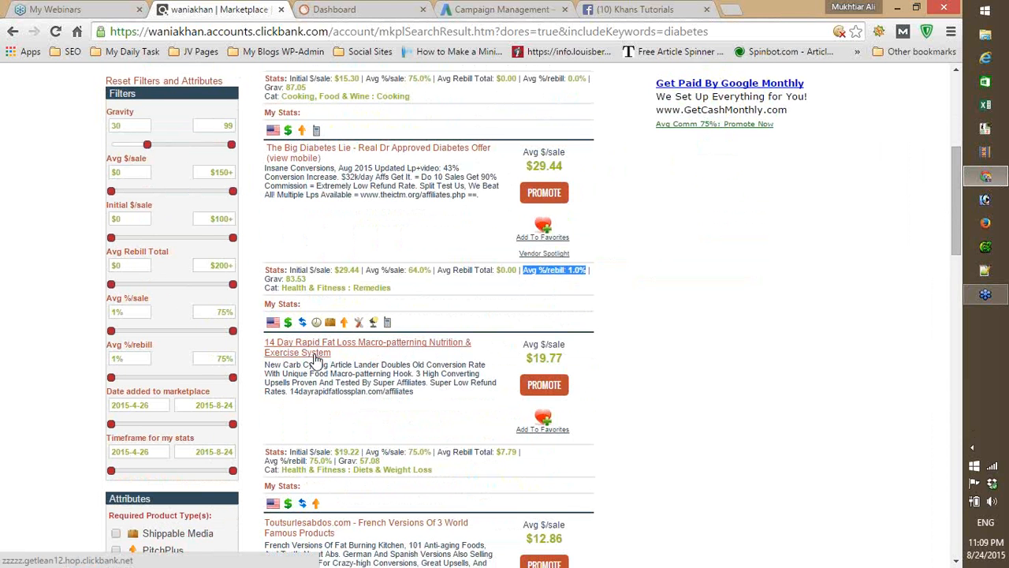
{"action": "left_click", "coordinate": [528, 360]}
{"action": "left_click_drag", "start_coordinate": [529, 359], "coordinate": [567, 361]}
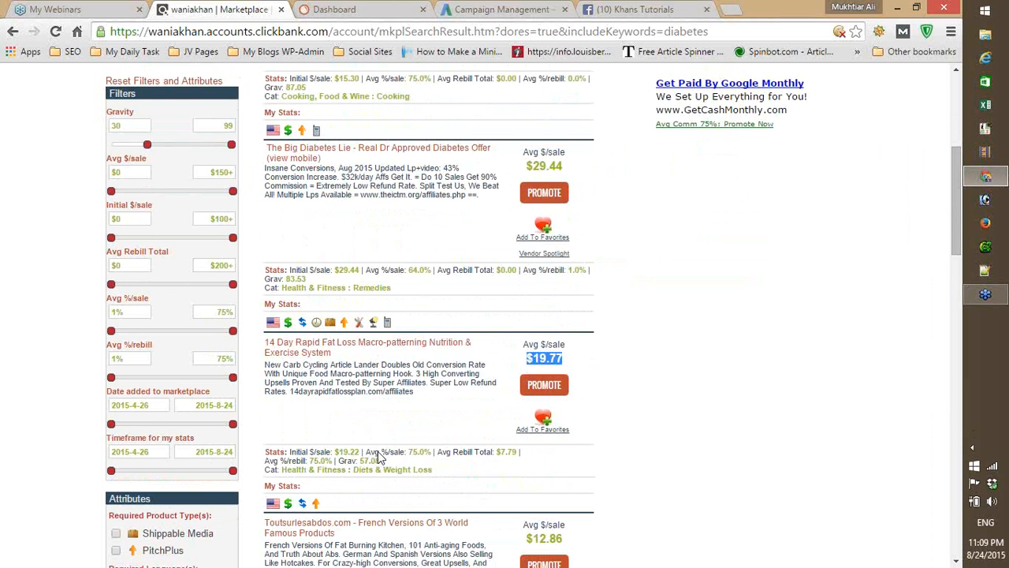
{"action": "left_click_drag", "start_coordinate": [367, 457], "coordinate": [498, 467]}
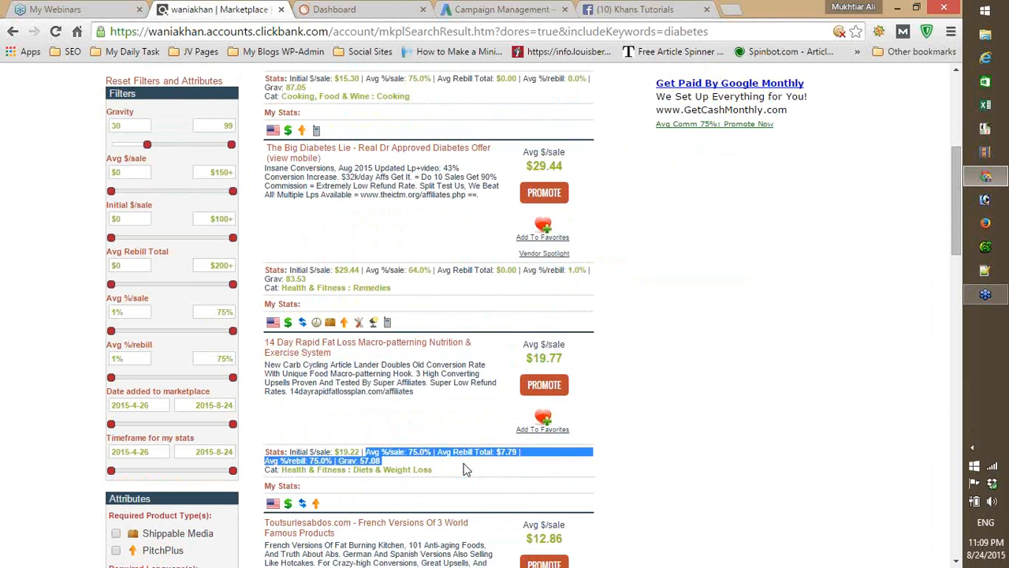
{"action": "left_click", "coordinate": [439, 467]}
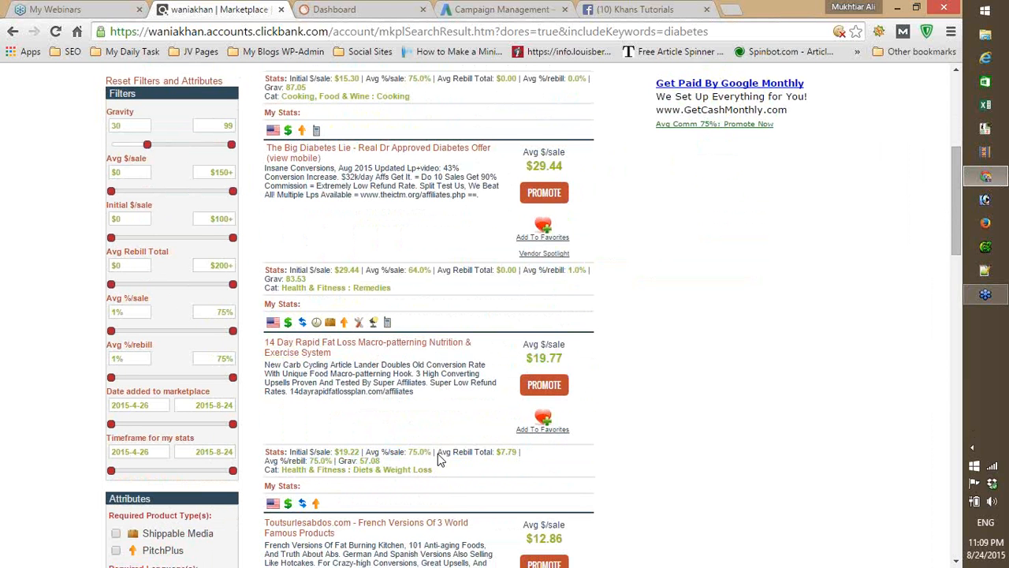
{"action": "left_click_drag", "start_coordinate": [439, 455], "coordinate": [512, 463]}
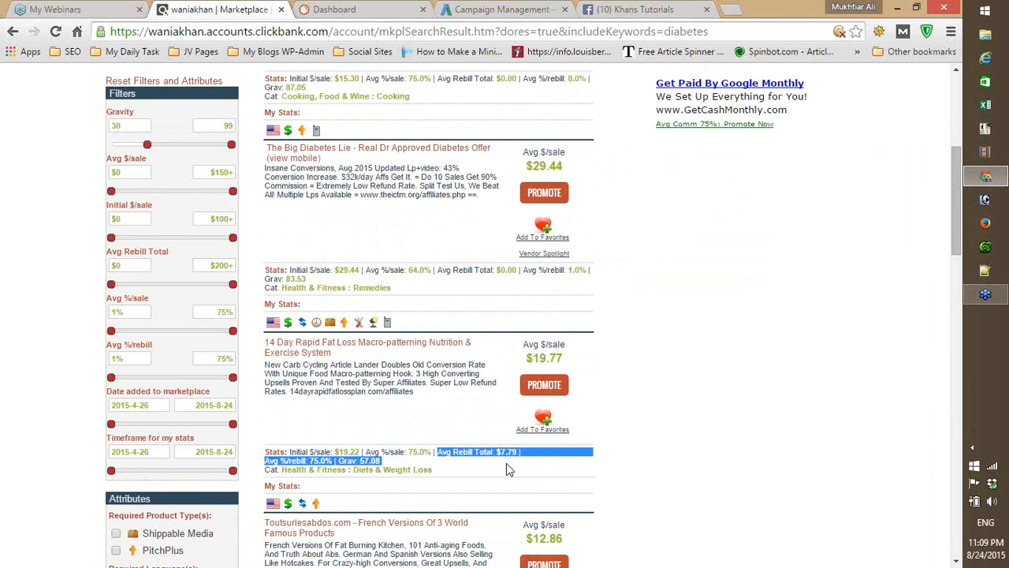
{"action": "left_click", "coordinate": [506, 462]}
{"action": "left_click_drag", "start_coordinate": [442, 455], "coordinate": [522, 455]}
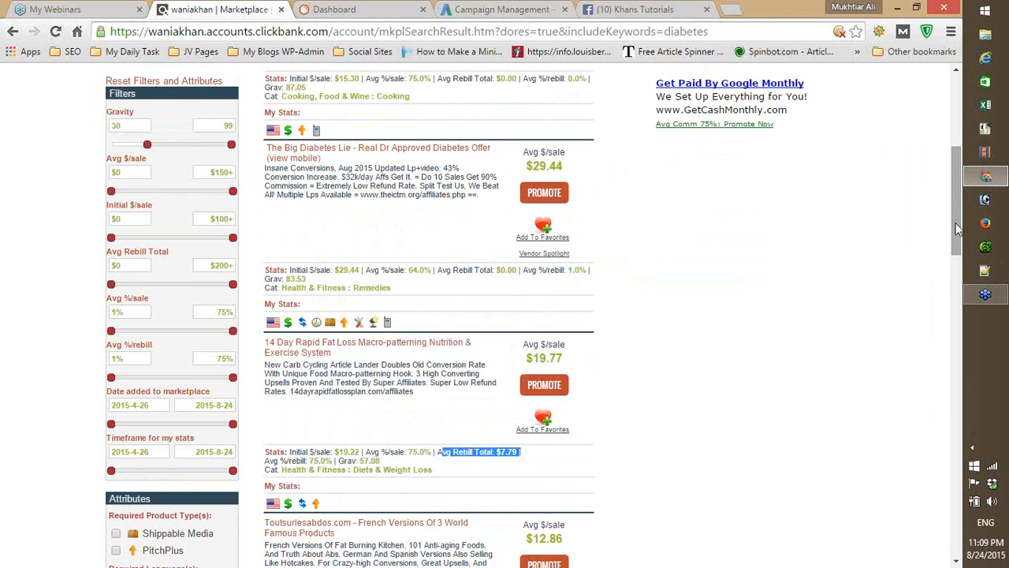
- Look through the remaining offers and examine the earnings per sale and commission percentage of the Revertir La Diabetes offer
{"action": "left_click_drag", "start_coordinate": [956, 222], "coordinate": [956, 269]}
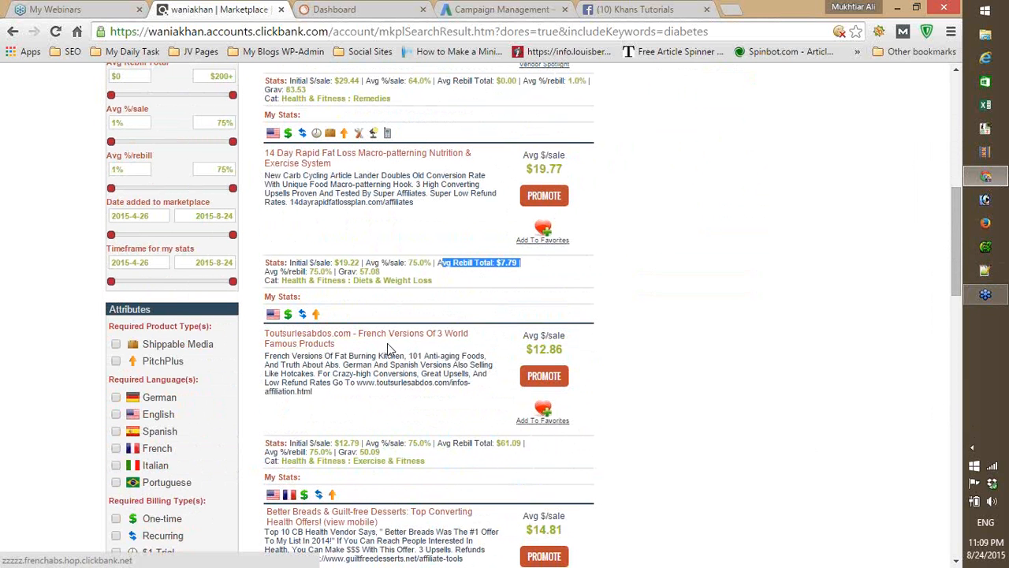
{"action": "scroll", "coordinate": [955, 256], "scroll_direction": "down", "scroll_amount": 3}
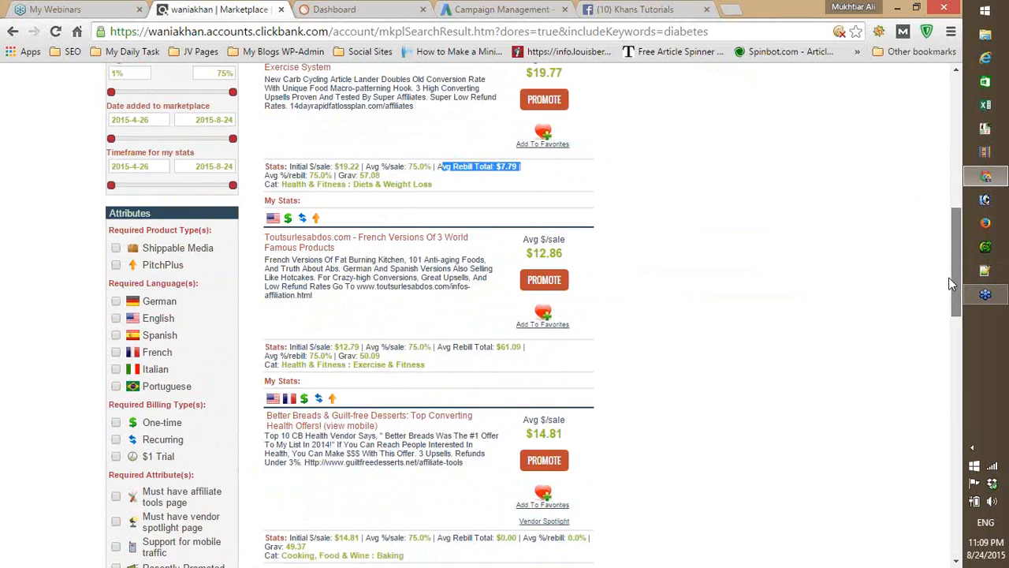
{"action": "left_click_drag", "start_coordinate": [946, 300], "coordinate": [940, 360]}
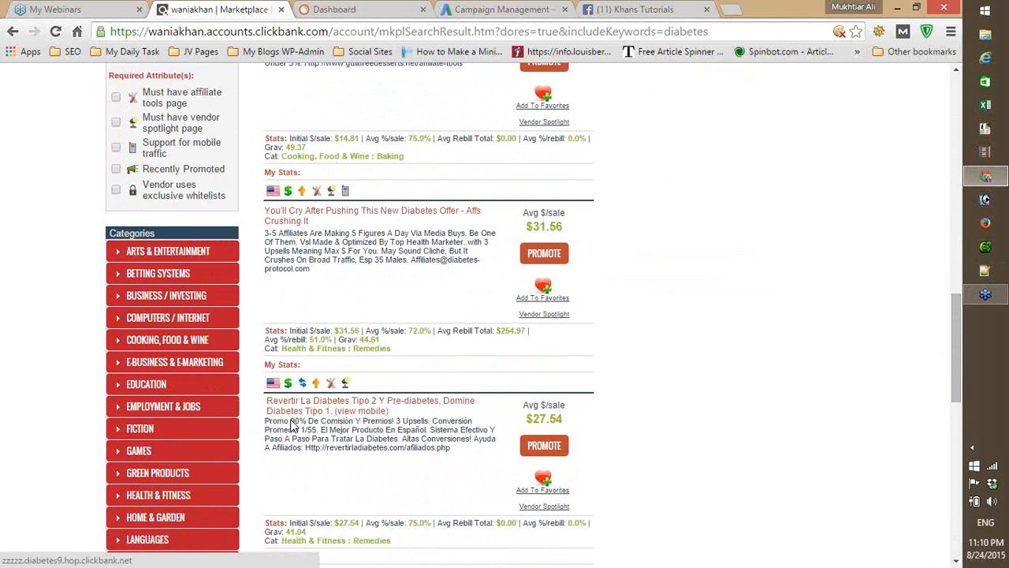
{"action": "left_click_drag", "start_coordinate": [526, 419], "coordinate": [575, 423]}
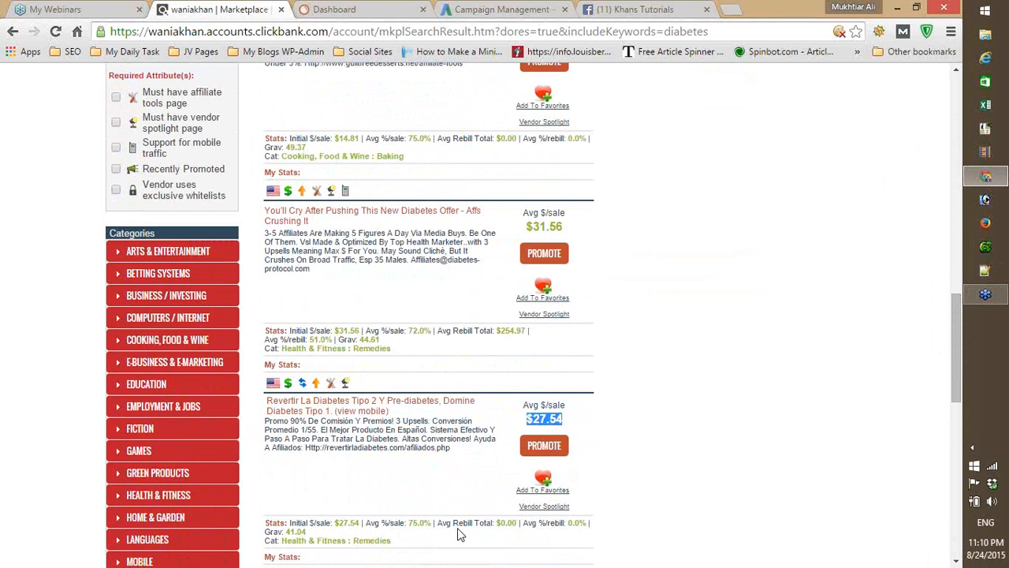
{"action": "left_click", "coordinate": [404, 526]}
{"action": "left_click_drag", "start_coordinate": [404, 525], "coordinate": [433, 524]}
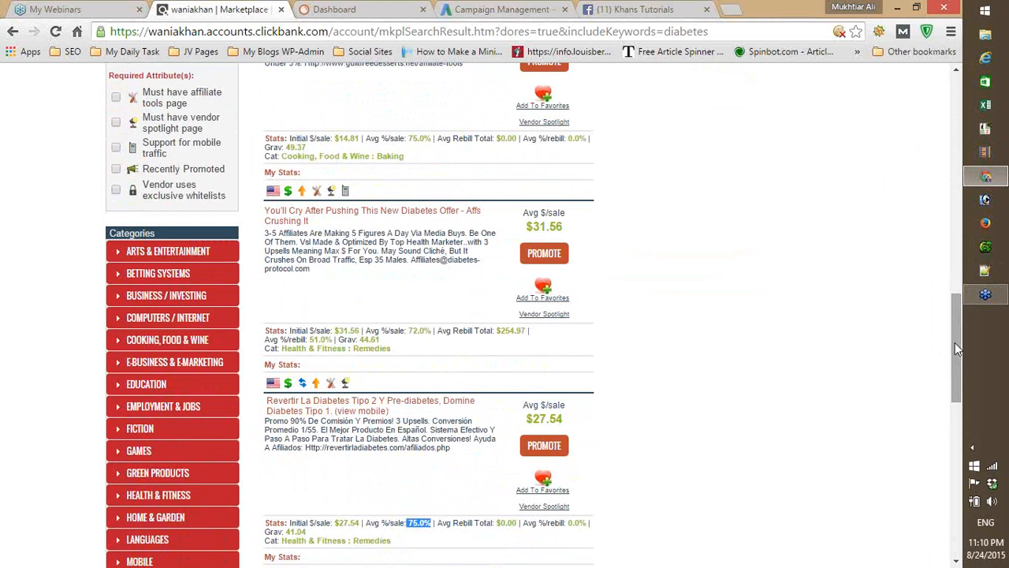
{"action": "scroll", "coordinate": [954, 344], "scroll_direction": "down", "scroll_amount": 1}
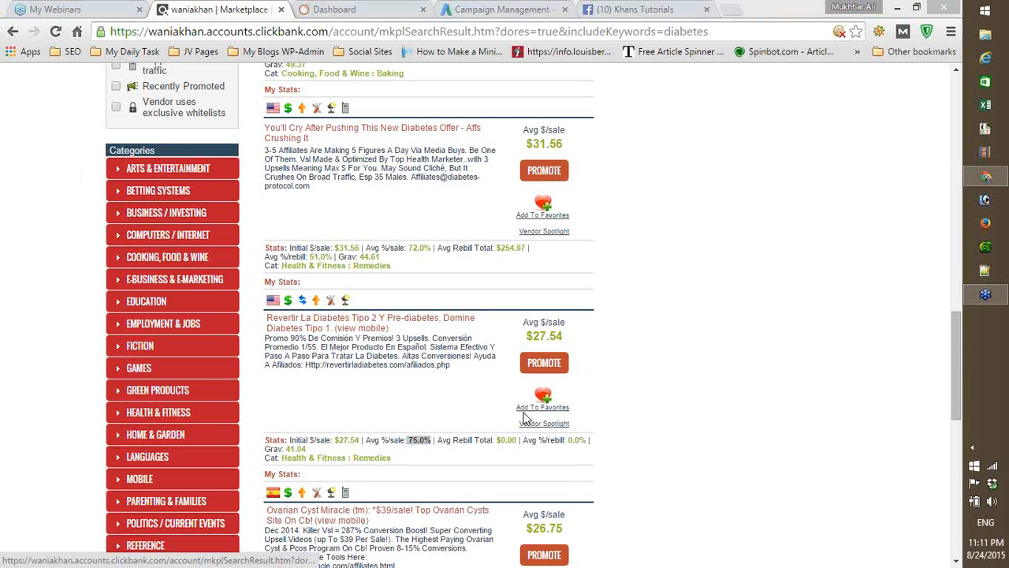
- Examine the rebill percentage, gravity and average earnings per sale of The Big Diabetes Lie offer
{"action": "left_click_drag", "start_coordinate": [960, 358], "coordinate": [953, 175]}
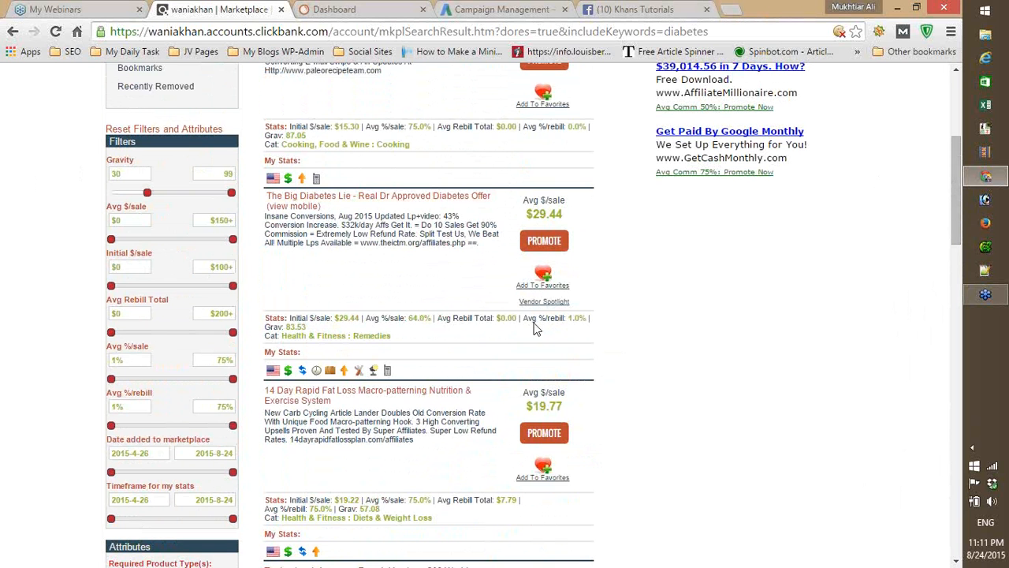
{"action": "left_click_drag", "start_coordinate": [527, 318], "coordinate": [581, 318]}
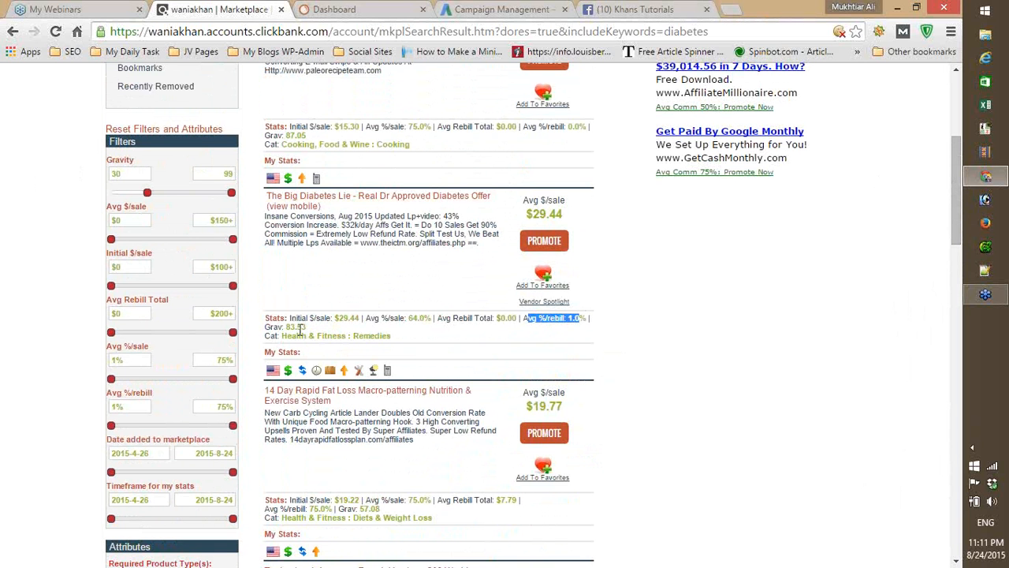
{"action": "left_click_drag", "start_coordinate": [286, 326], "coordinate": [308, 328]}
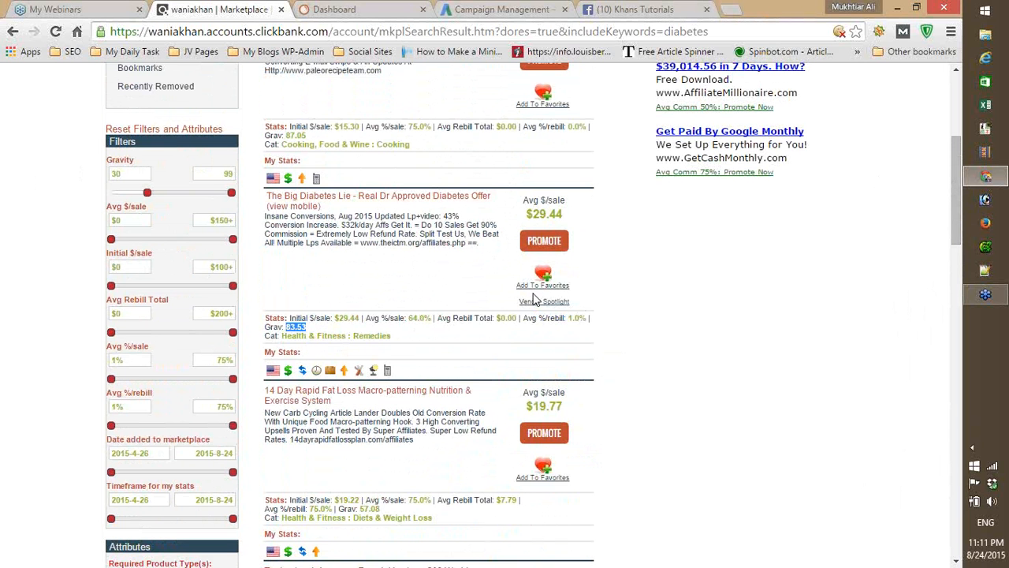
{"action": "left_click_drag", "start_coordinate": [526, 215], "coordinate": [574, 219]}
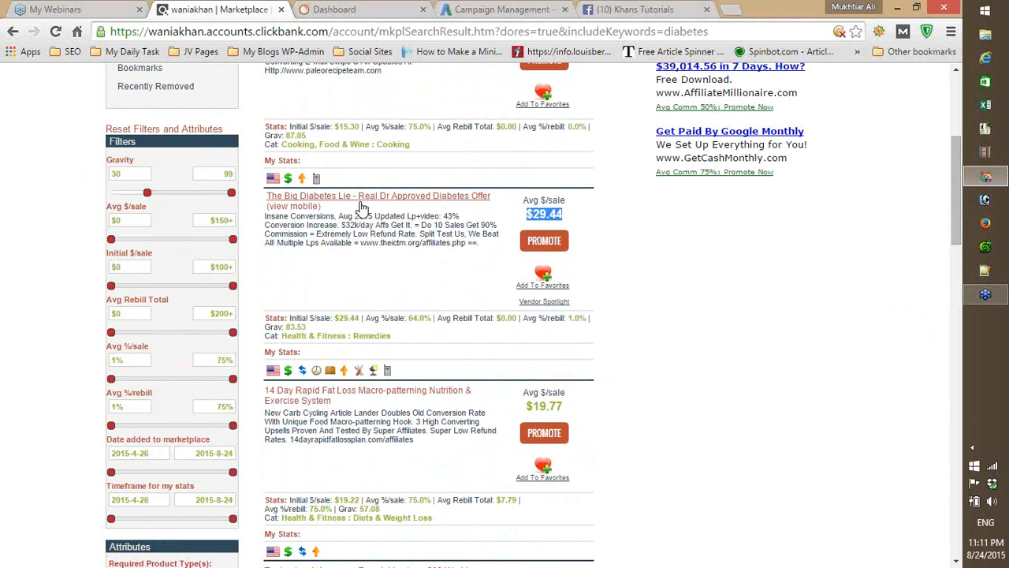
- Try to view the sales page of The Big Diabetes Lie offer, close it and return to the marketplace results
{"action": "left_click", "coordinate": [360, 206]}
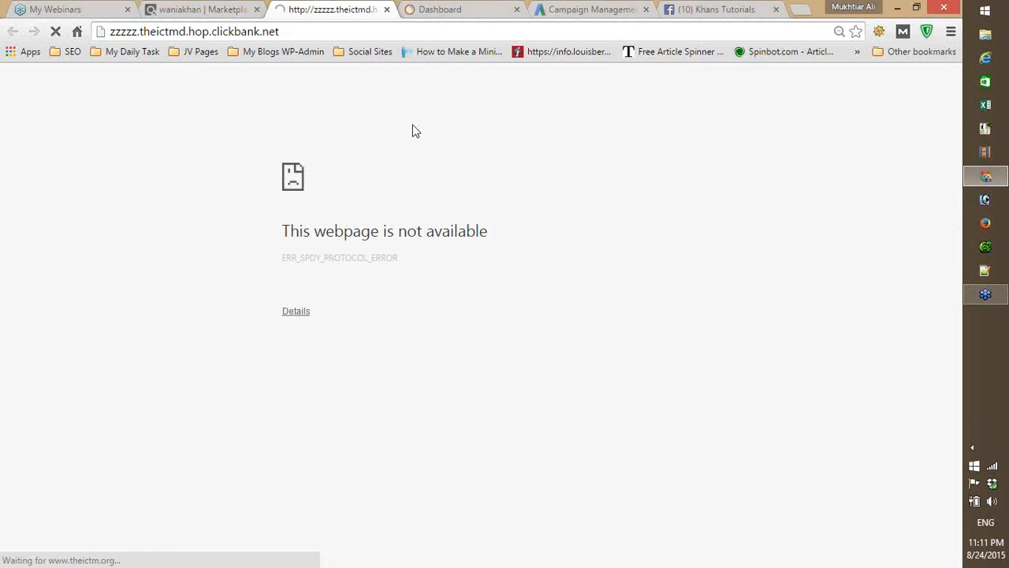
{"action": "left_click", "coordinate": [708, 14]}
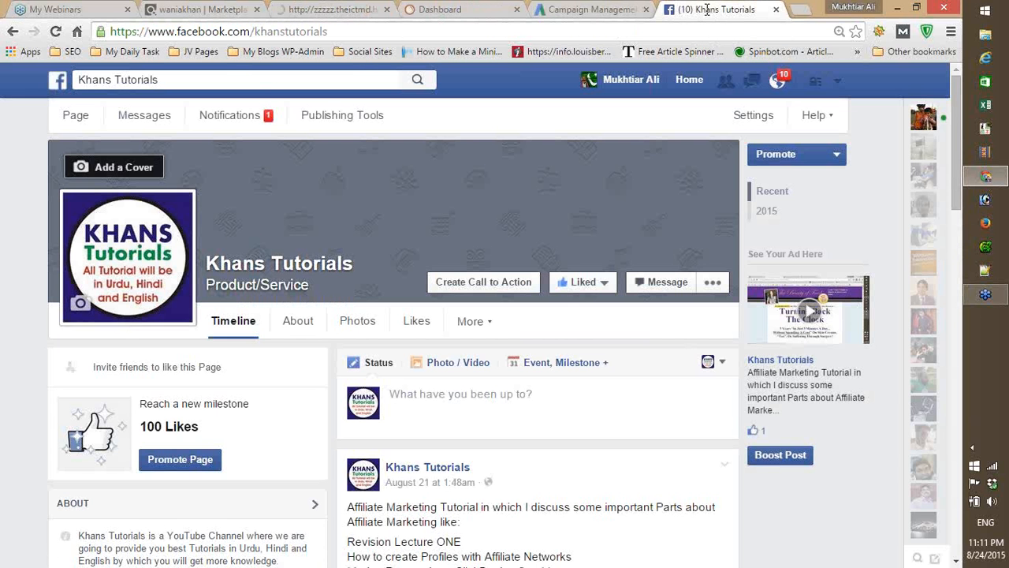
{"action": "left_click", "coordinate": [313, 8]}
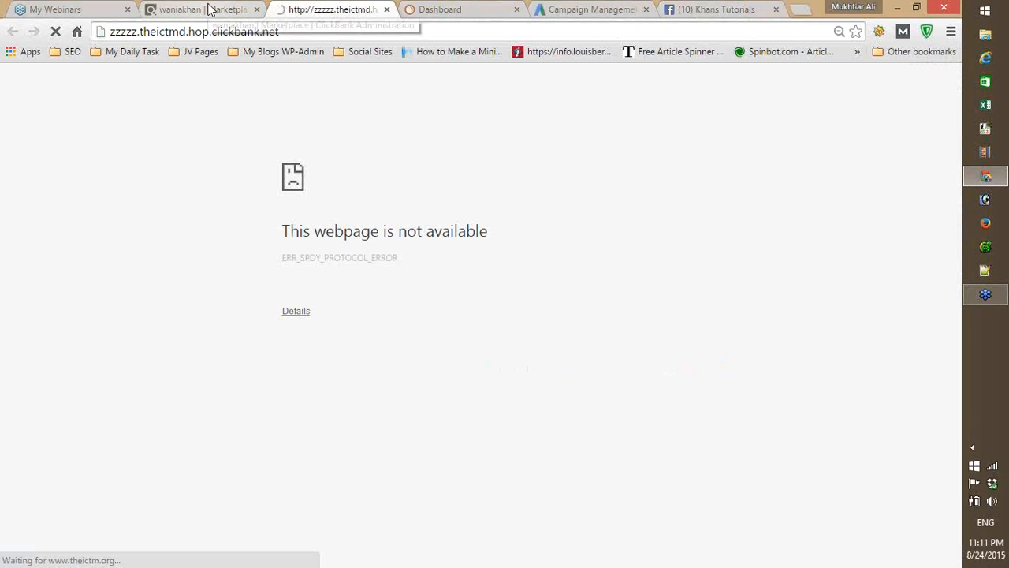
{"action": "left_click", "coordinate": [386, 9]}
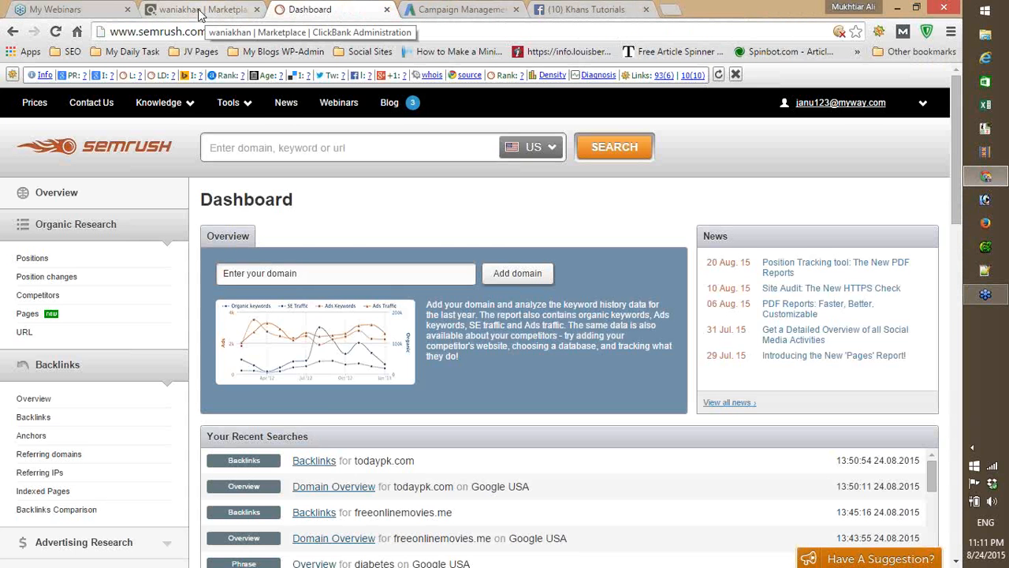
{"action": "left_click", "coordinate": [201, 12]}
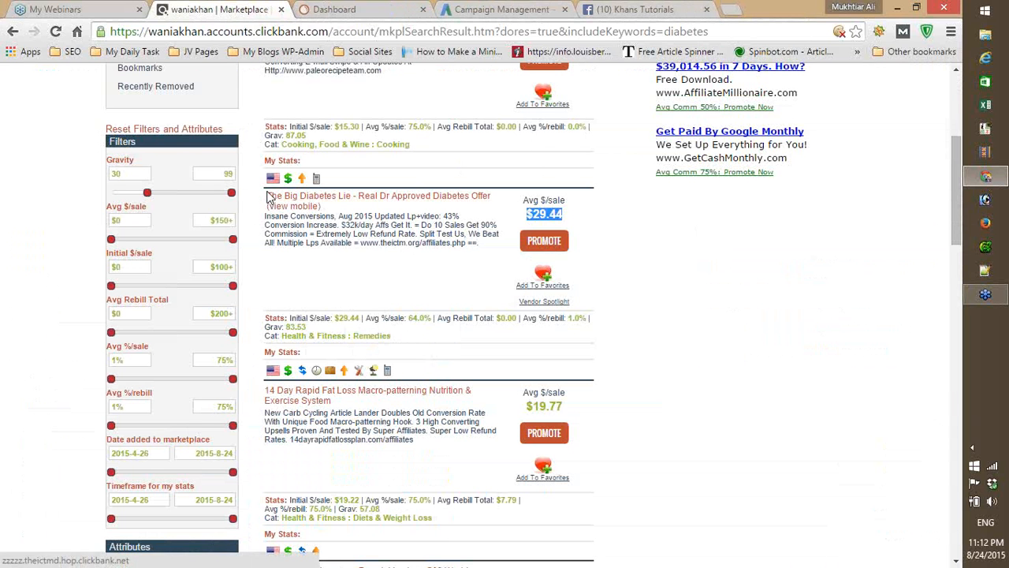
- Copy the keyword "diabetes" from the marketplace's product search
{"action": "left_click_drag", "start_coordinate": [267, 194], "coordinate": [316, 210]}
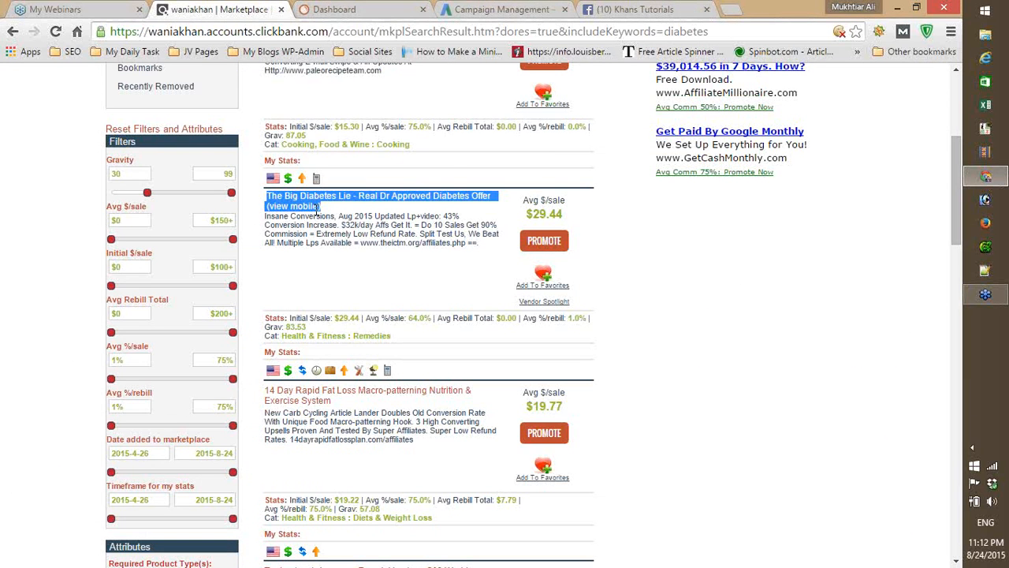
{"action": "scroll", "coordinate": [517, 275], "scroll_direction": "up", "scroll_amount": 4}
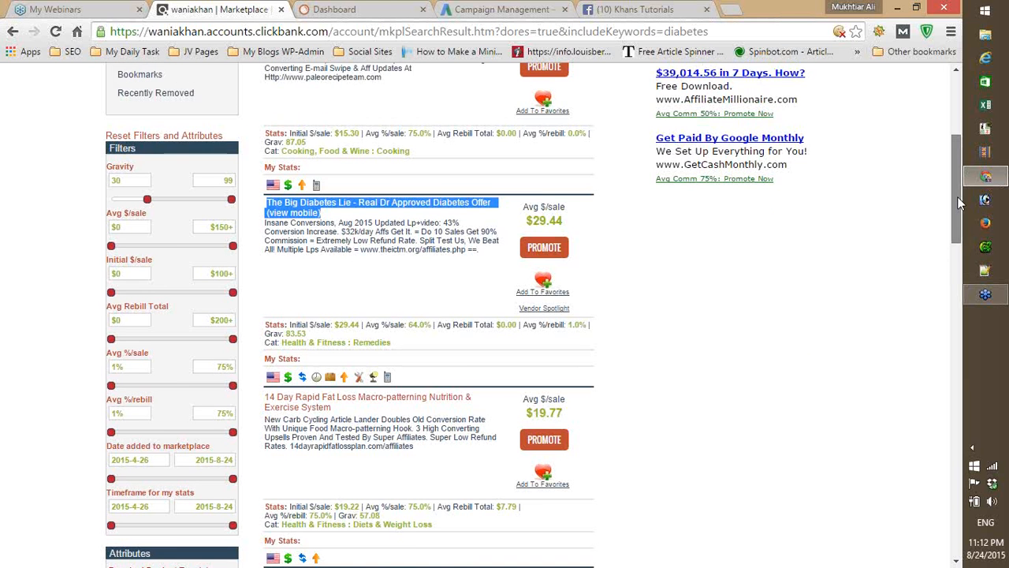
{"action": "left_click_drag", "start_coordinate": [512, 169], "coordinate": [462, 170]}
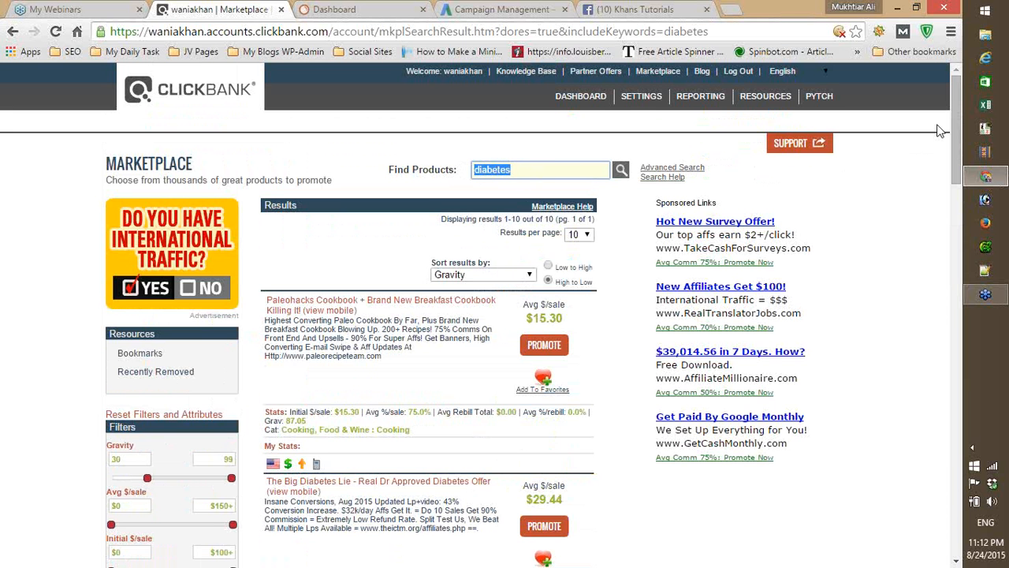
{"action": "left_click_drag", "start_coordinate": [956, 103], "coordinate": [956, 105]}
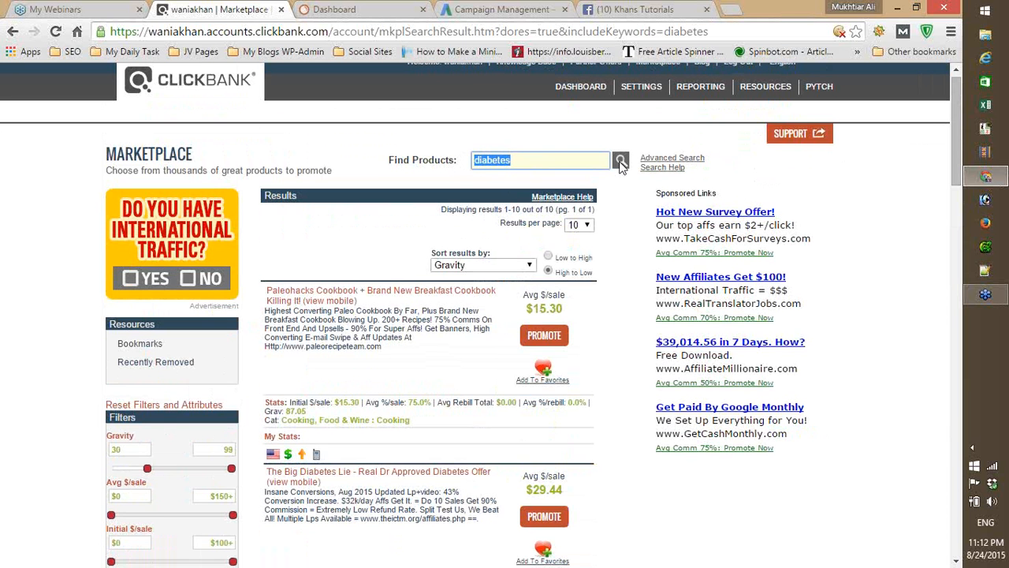
{"action": "left_click_drag", "start_coordinate": [961, 170], "coordinate": [961, 152]}
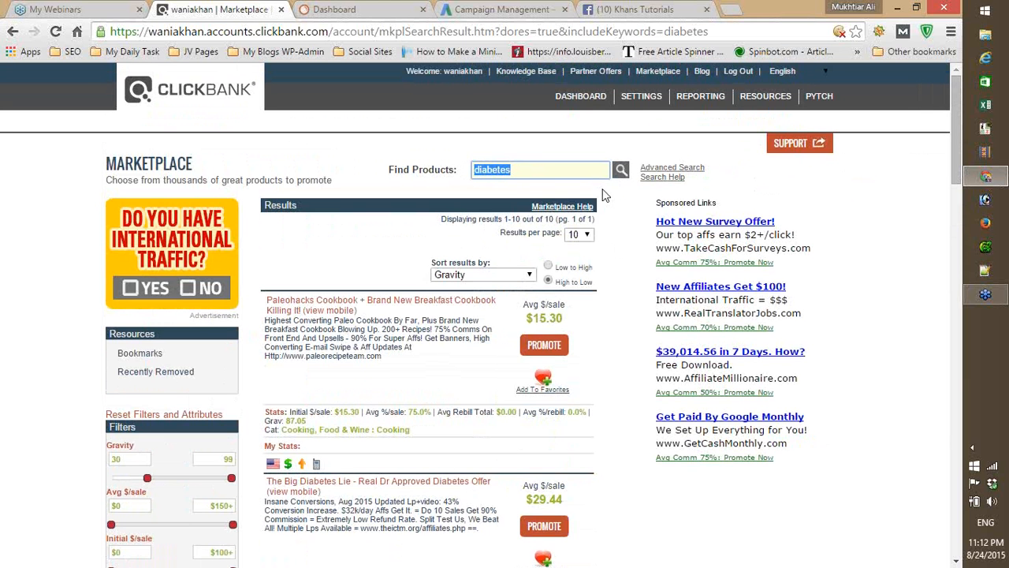
{"action": "right_click", "coordinate": [505, 173]}
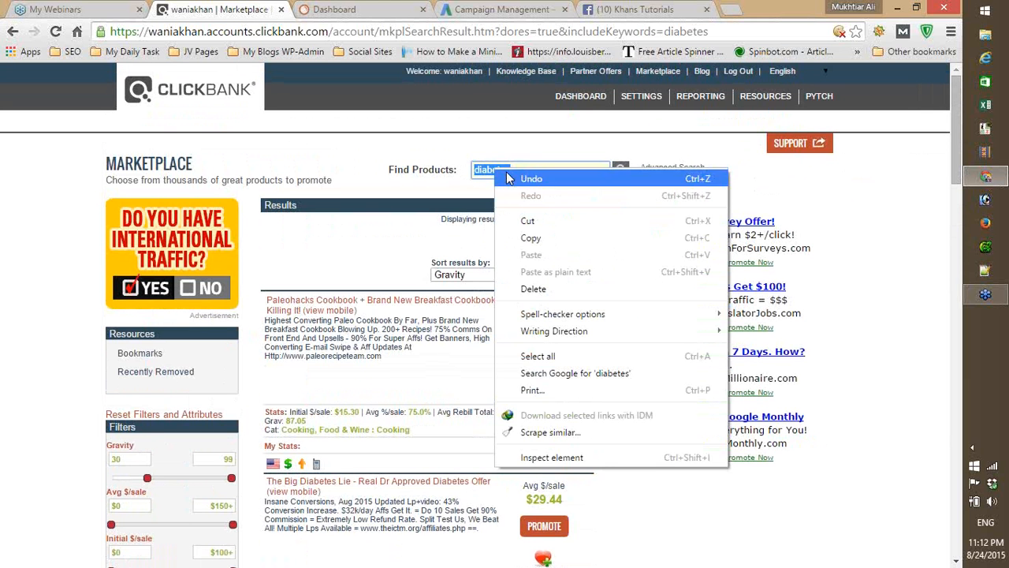
{"action": "left_click", "coordinate": [530, 238]}
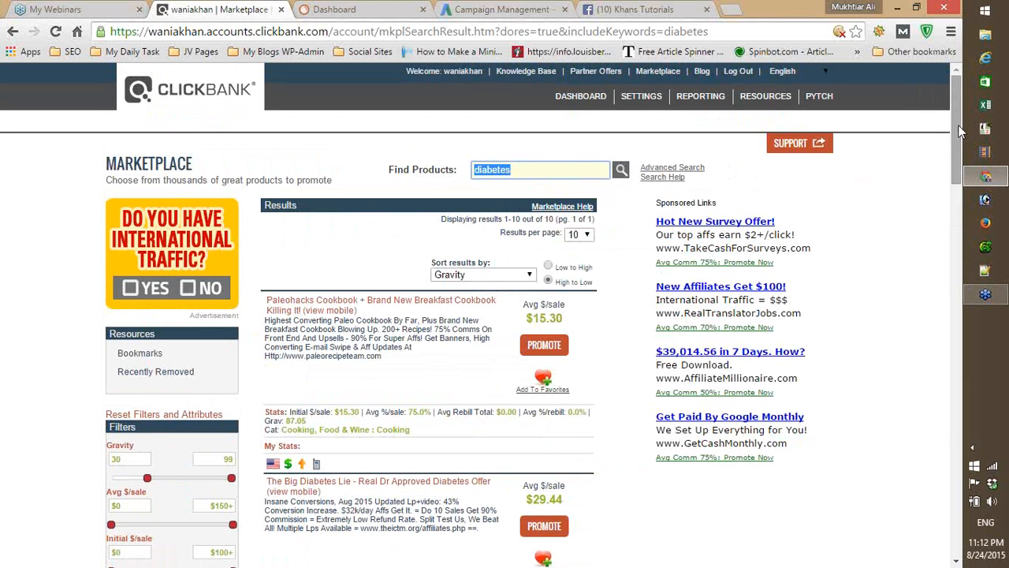
{"action": "left_click_drag", "start_coordinate": [957, 124], "coordinate": [957, 158]}
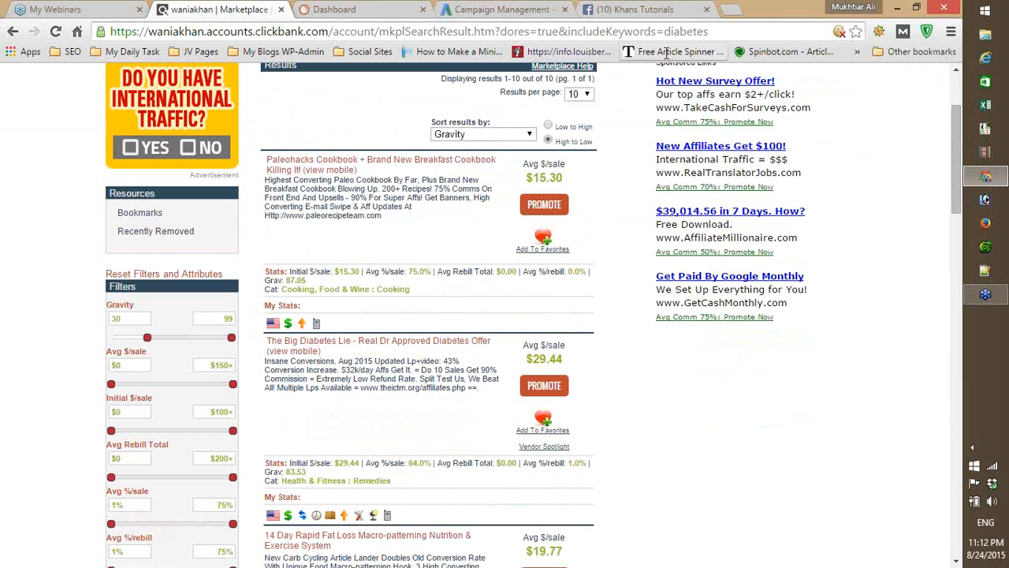
- Switch to SEMrush and search the US database for the keyword "diebetes"
{"action": "left_click", "coordinate": [337, 9]}
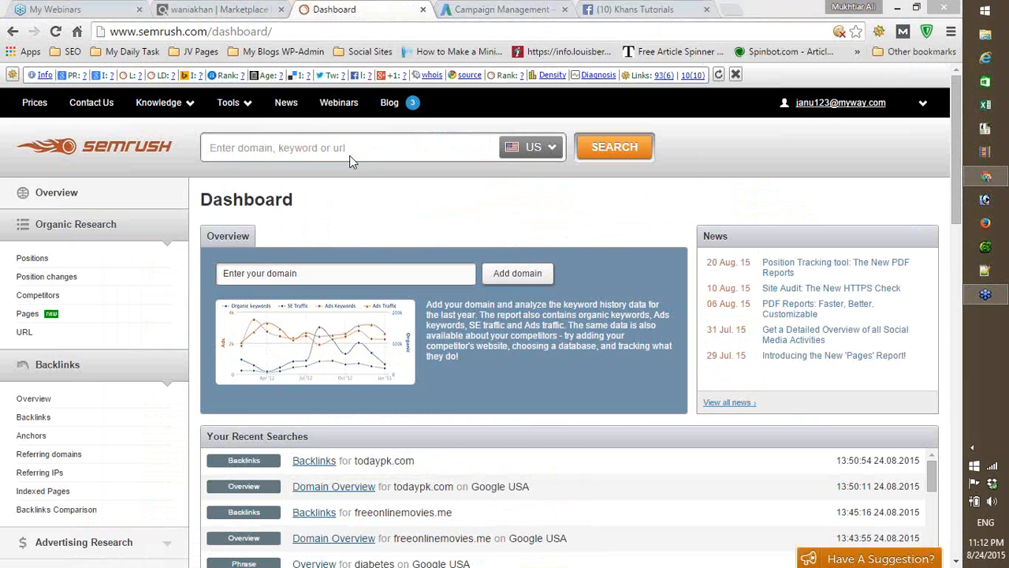
{"action": "left_click", "coordinate": [255, 148]}
{"action": "type", "text": "die"}
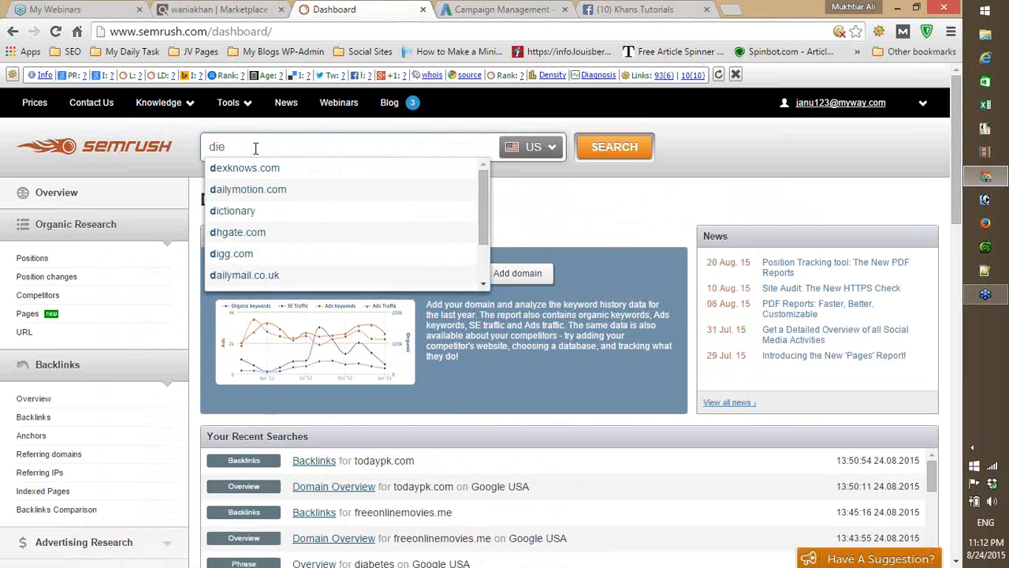
{"action": "type", "text": "betes"}
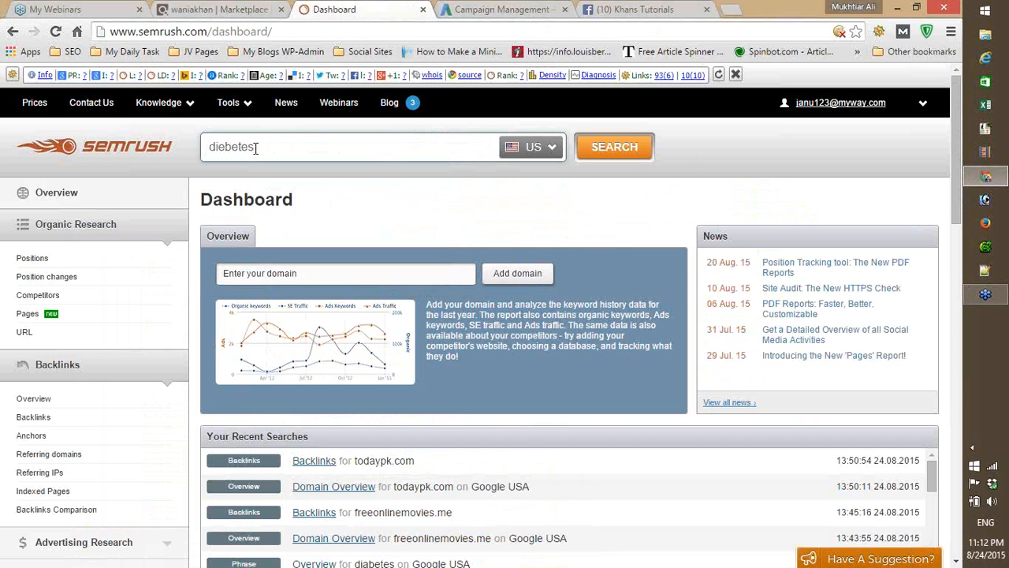
{"action": "left_click", "coordinate": [614, 148]}
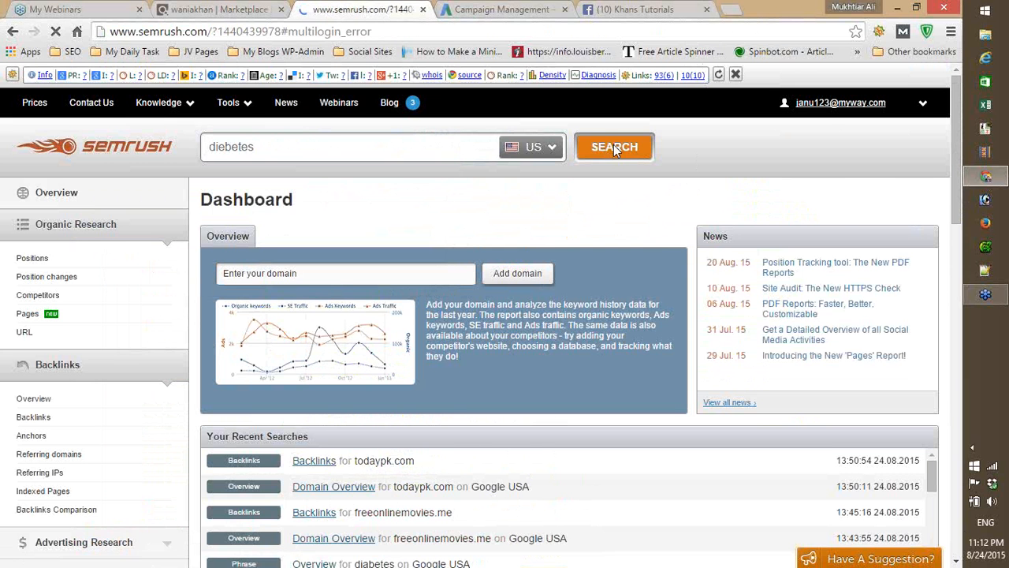
- Switch to Google AdWords and open the Keyword Planner
{"action": "left_click", "coordinate": [488, 9]}
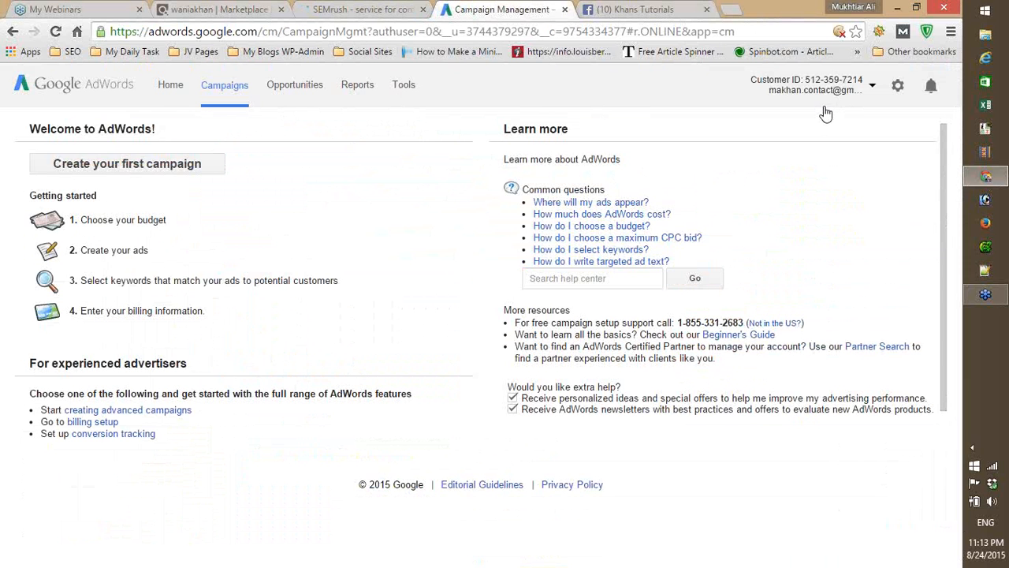
{"action": "left_click", "coordinate": [441, 94]}
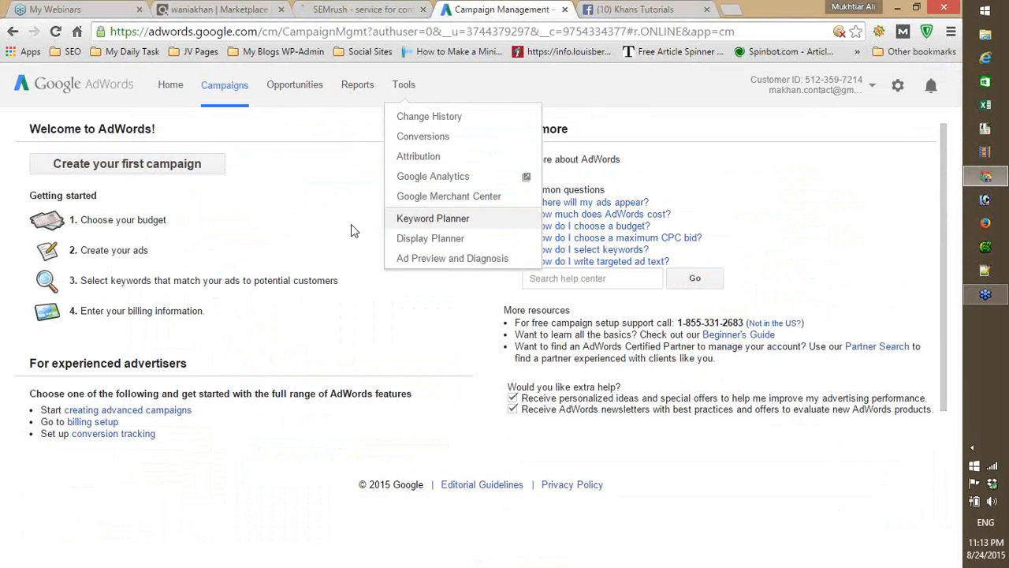
{"action": "left_click", "coordinate": [435, 220]}
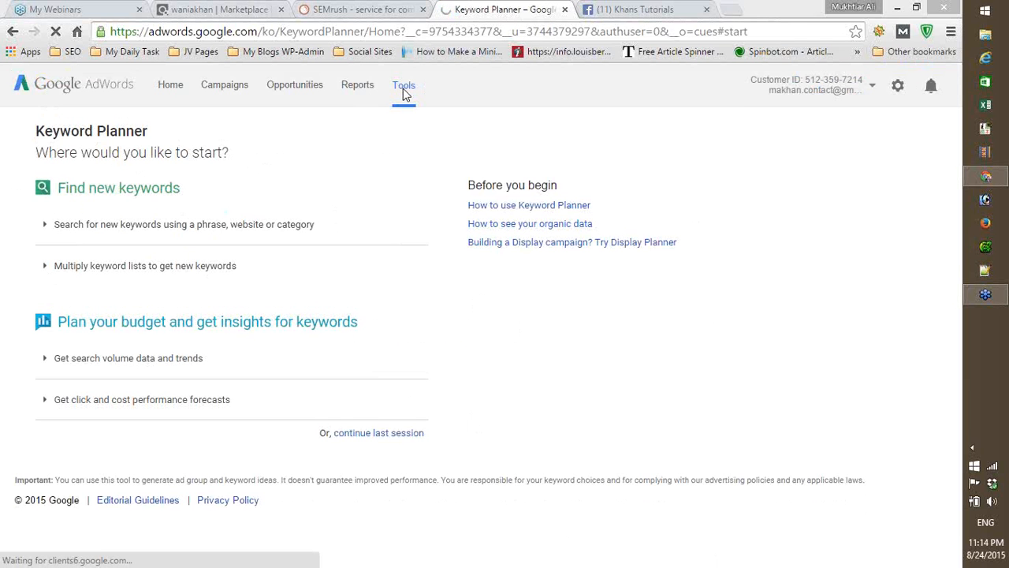
- Get new keyword ideas for the product or service "diabetes", targeting the United States in English
{"action": "left_click", "coordinate": [139, 231]}
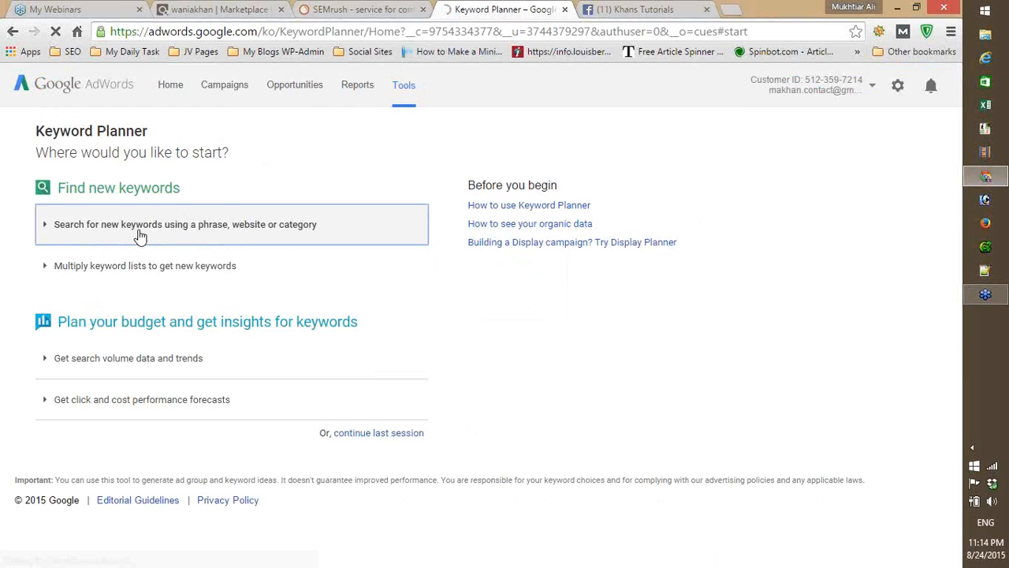
{"action": "left_click", "coordinate": [139, 229]}
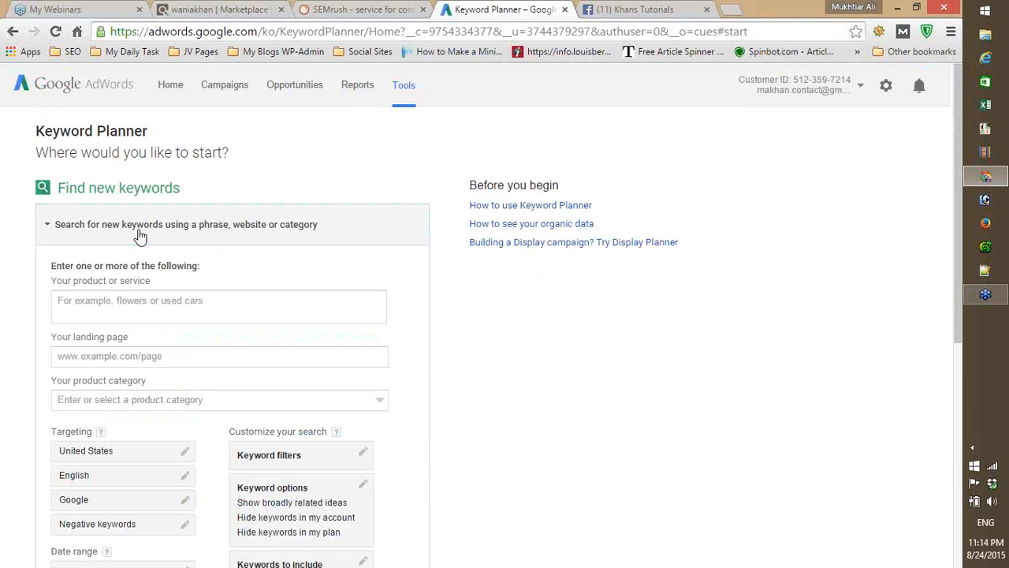
{"action": "left_click", "coordinate": [109, 305]}
{"action": "type", "text": "d"}
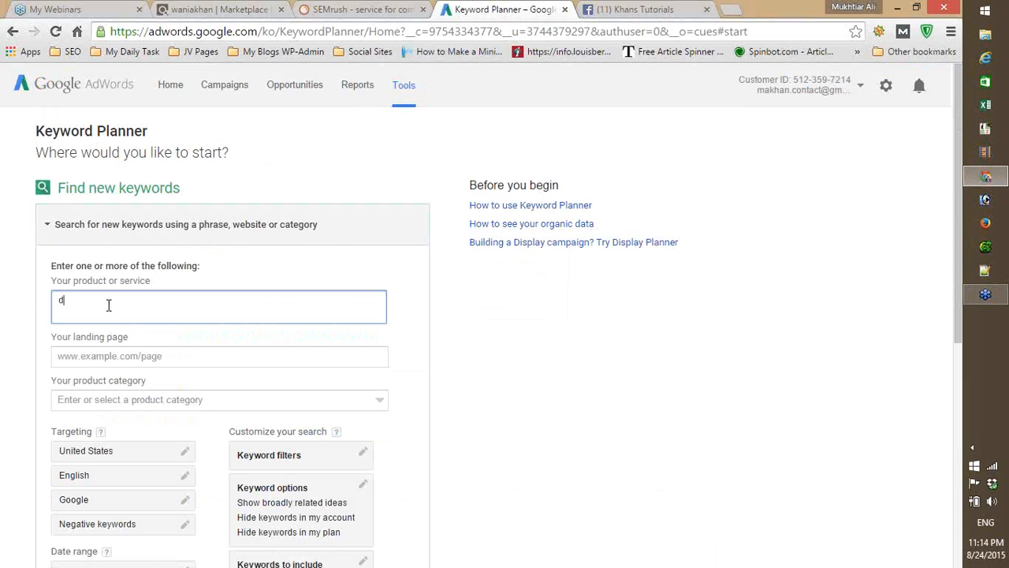
{"action": "type", "text": "iabetes"}
{"action": "left_click_drag", "start_coordinate": [958, 176], "coordinate": [950, 254]}
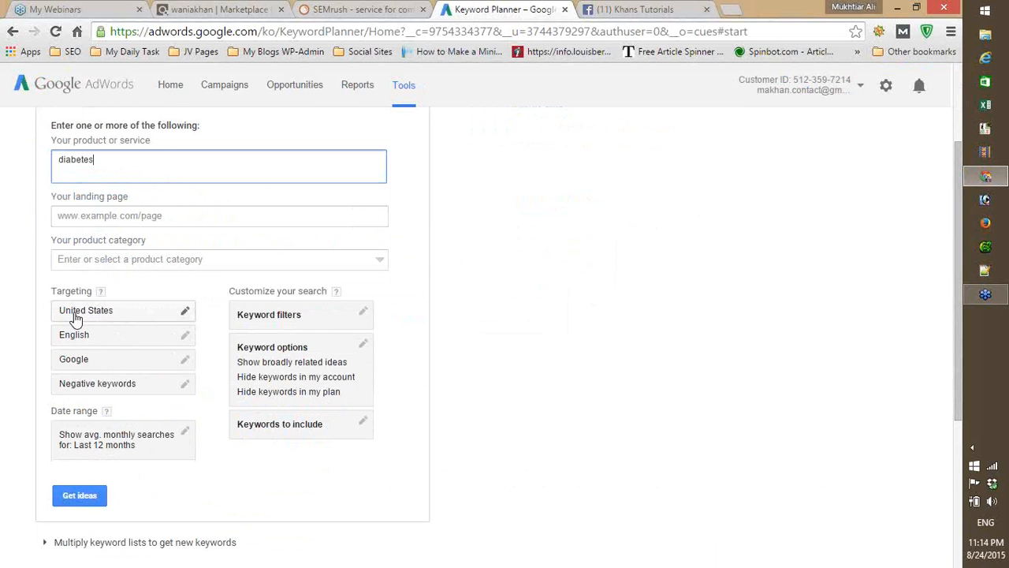
{"action": "left_click", "coordinate": [80, 495]}
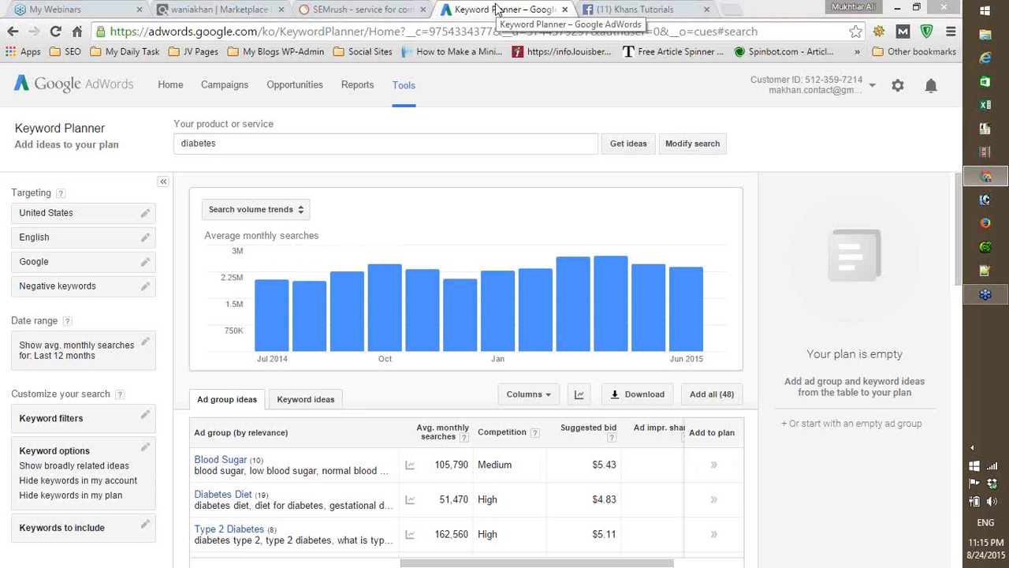
- Show the individual keyword ideas and examine the average monthly searches and competition for "diabetes" and its related keywords
{"action": "left_click", "coordinate": [308, 400]}
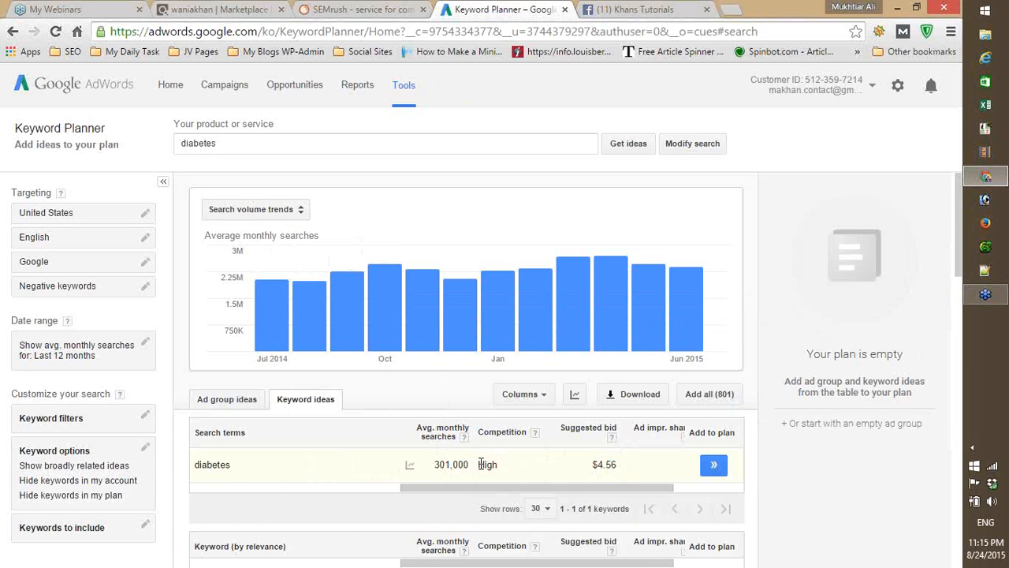
{"action": "left_click_drag", "start_coordinate": [478, 464], "coordinate": [507, 466]}
{"action": "left_click_drag", "start_coordinate": [437, 467], "coordinate": [468, 468]}
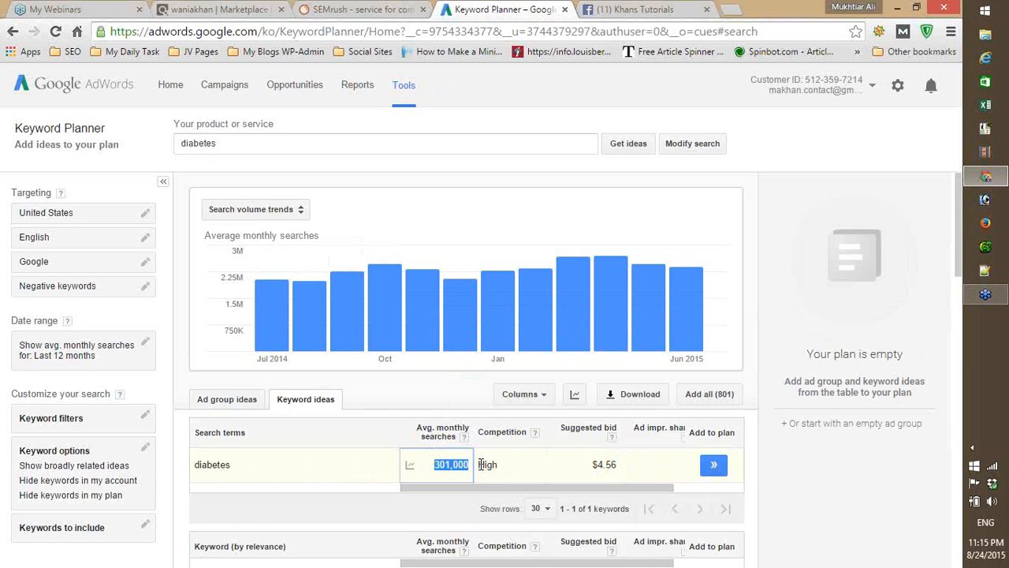
{"action": "left_click_drag", "start_coordinate": [478, 464], "coordinate": [502, 465]}
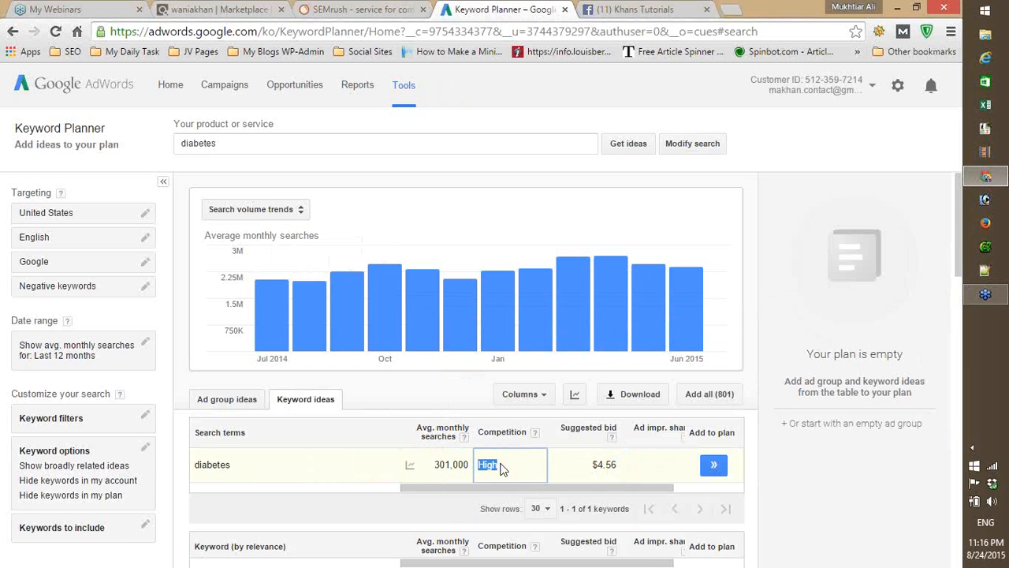
{"action": "left_click_drag", "start_coordinate": [431, 465], "coordinate": [468, 467]}
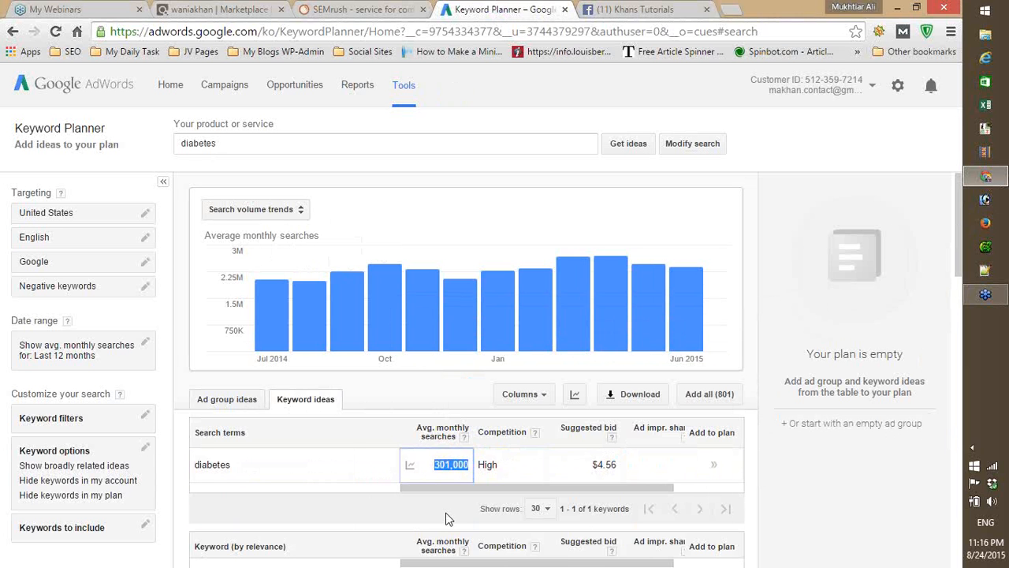
{"action": "left_click_drag", "start_coordinate": [962, 218], "coordinate": [957, 280]}
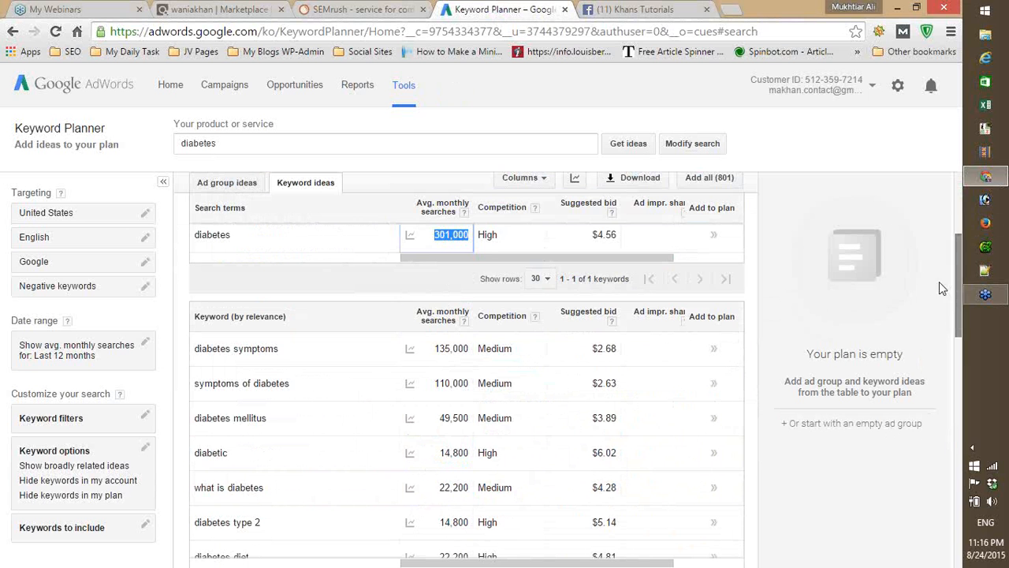
{"action": "left_click", "coordinate": [810, 302]}
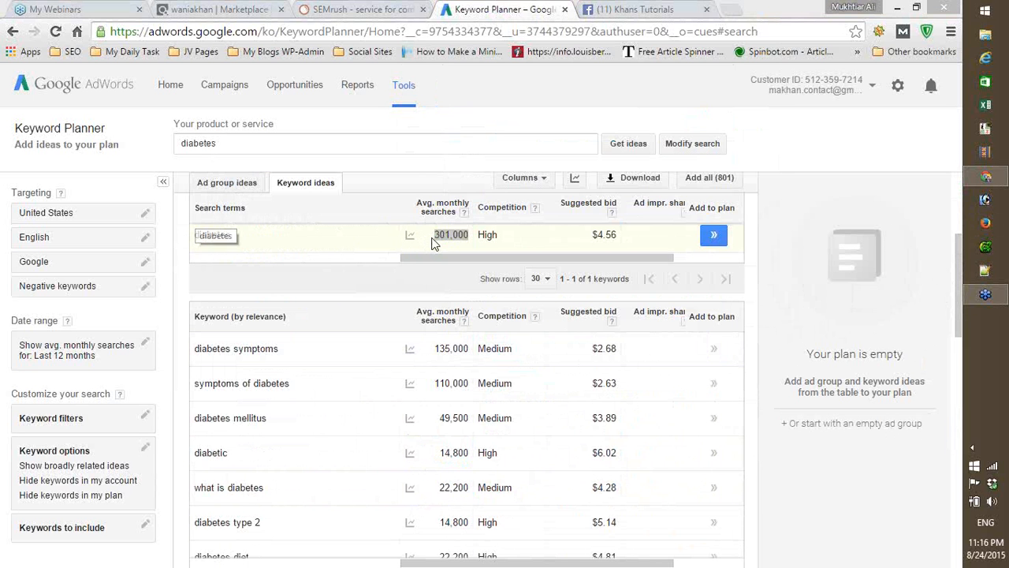
- Examine the search volume and competition of the keyword ideas "diabetes mellitus", "diabetic" and "what is diabetes"
{"action": "mouse_move", "coordinate": [432, 239]}
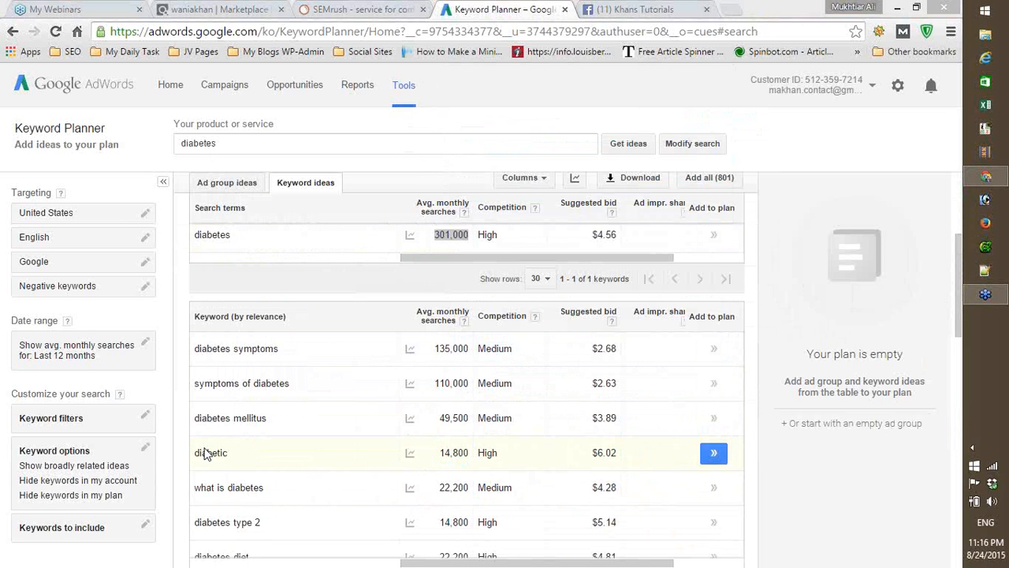
{"action": "left_click", "coordinate": [198, 418]}
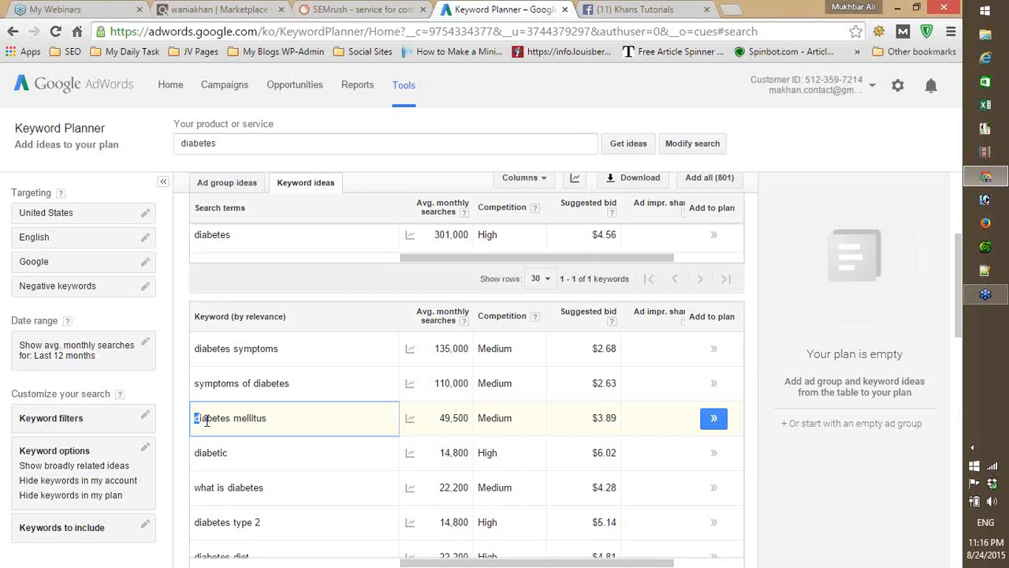
{"action": "left_click_drag", "start_coordinate": [198, 418], "coordinate": [283, 426]}
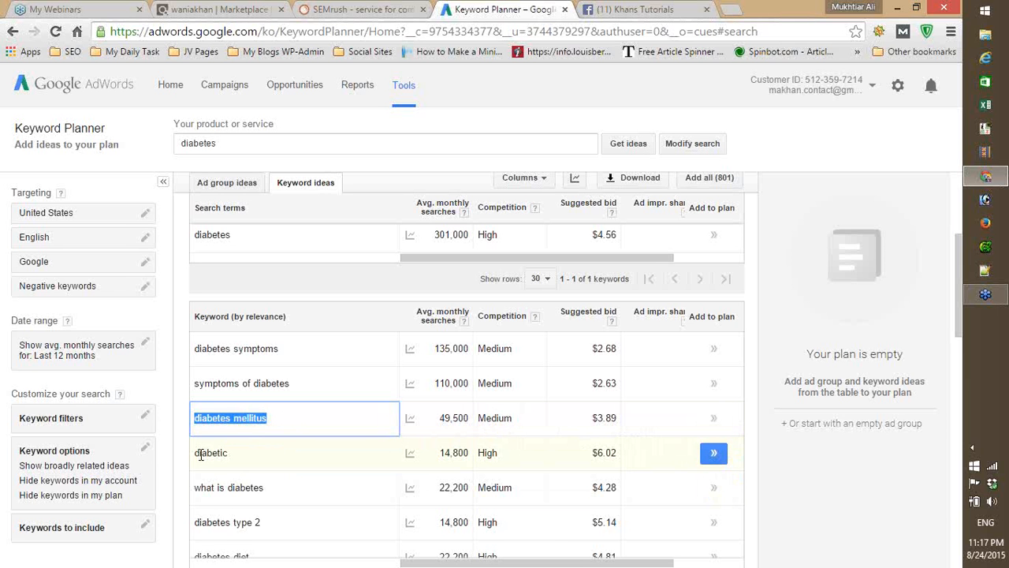
{"action": "double_click", "coordinate": [240, 455]}
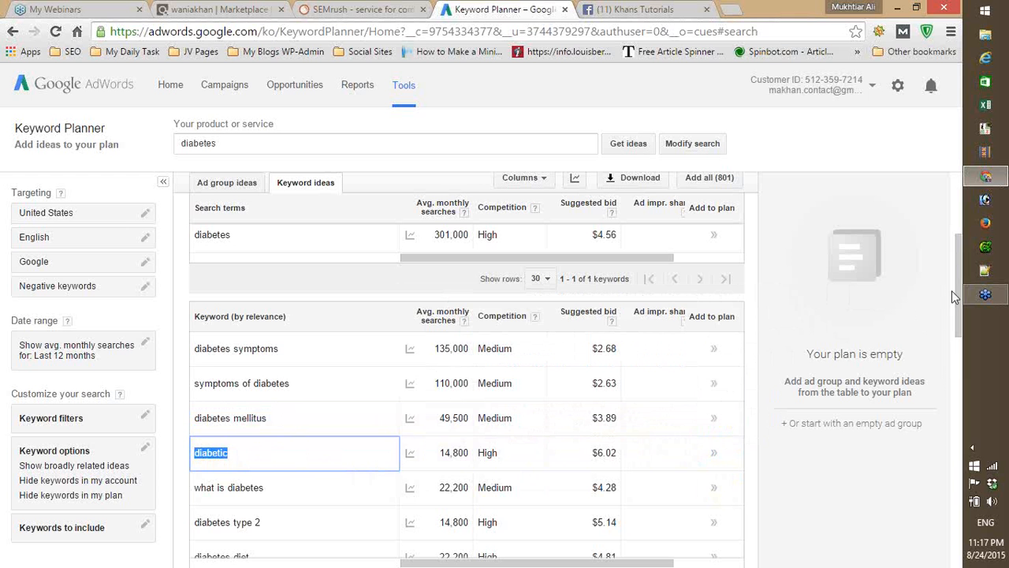
{"action": "left_click_drag", "start_coordinate": [955, 293], "coordinate": [954, 332]}
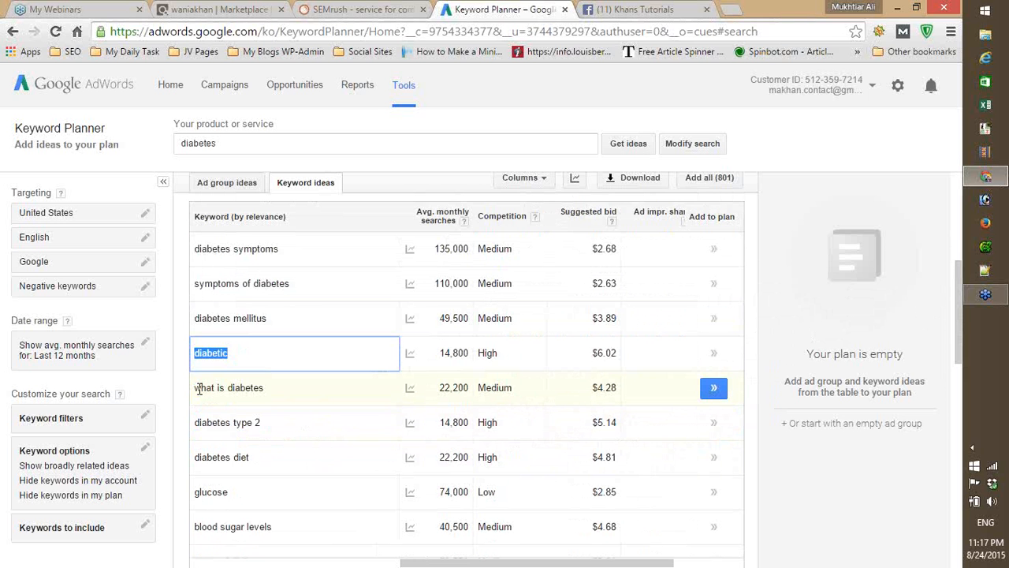
{"action": "left_click_drag", "start_coordinate": [195, 388], "coordinate": [268, 394]}
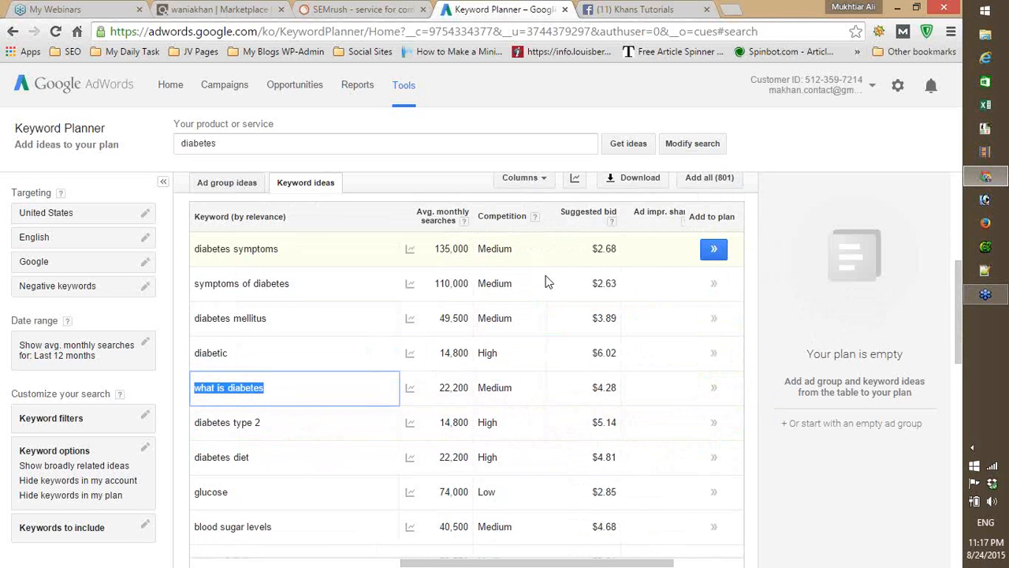
{"action": "left_click", "coordinate": [728, 245]}
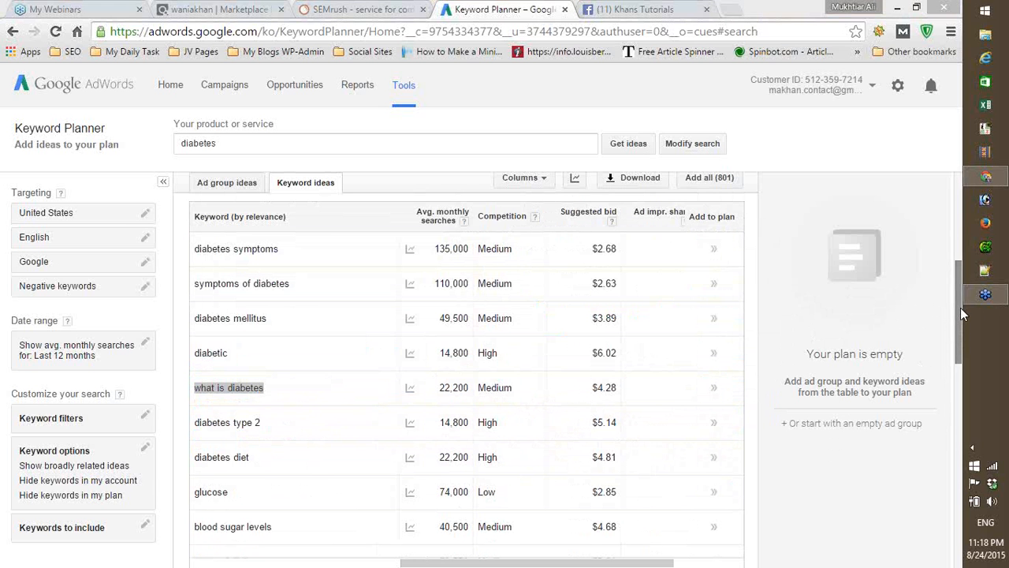
{"action": "left_click_drag", "start_coordinate": [959, 322], "coordinate": [959, 284]}
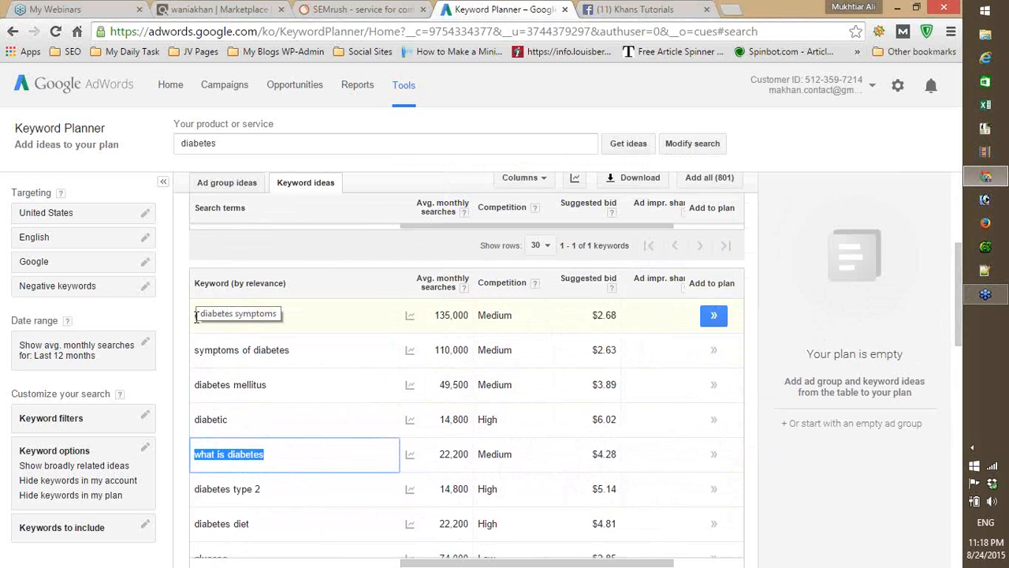
- Switch to SEMrush, log back in with the prefilled account credentials, and return to the Keyword Planner
{"action": "left_click", "coordinate": [367, 12]}
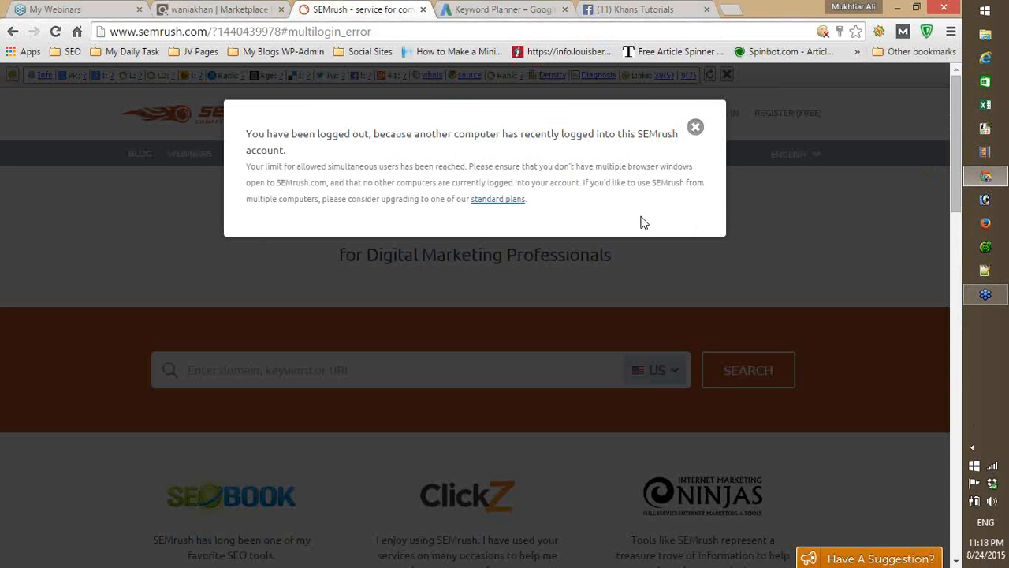
{"action": "left_click", "coordinate": [695, 127]}
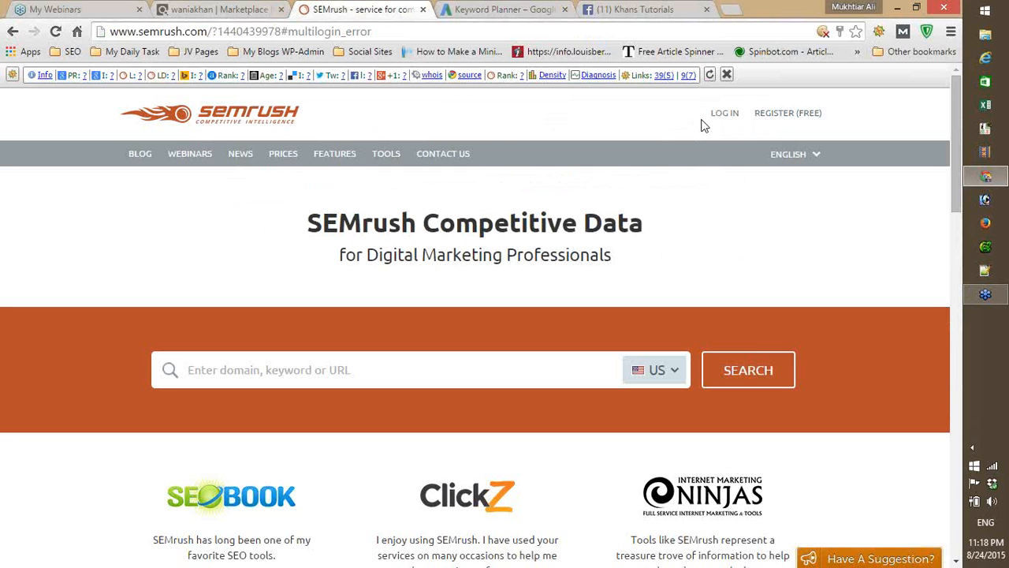
{"action": "left_click", "coordinate": [718, 114]}
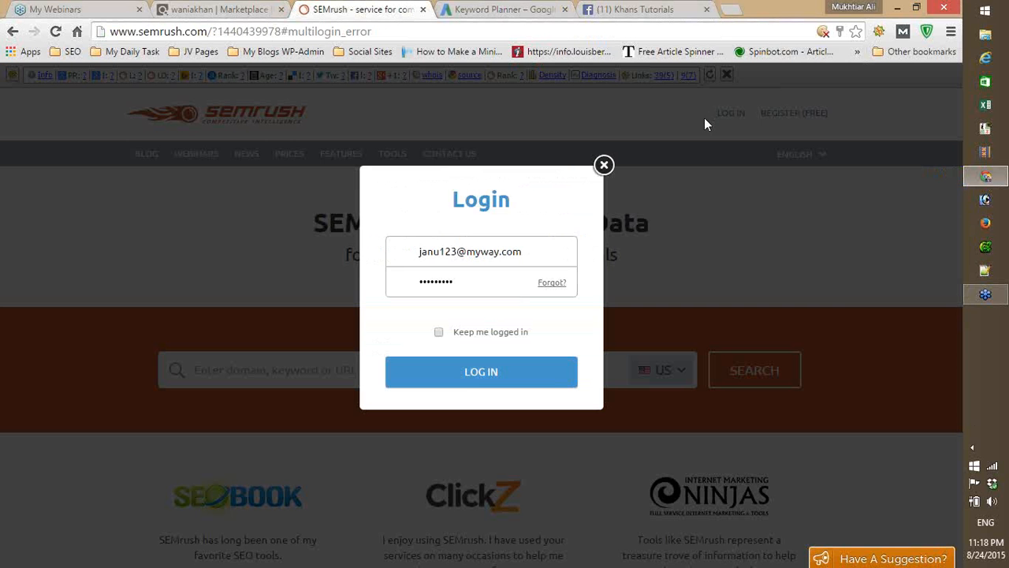
{"action": "left_click", "coordinate": [474, 386]}
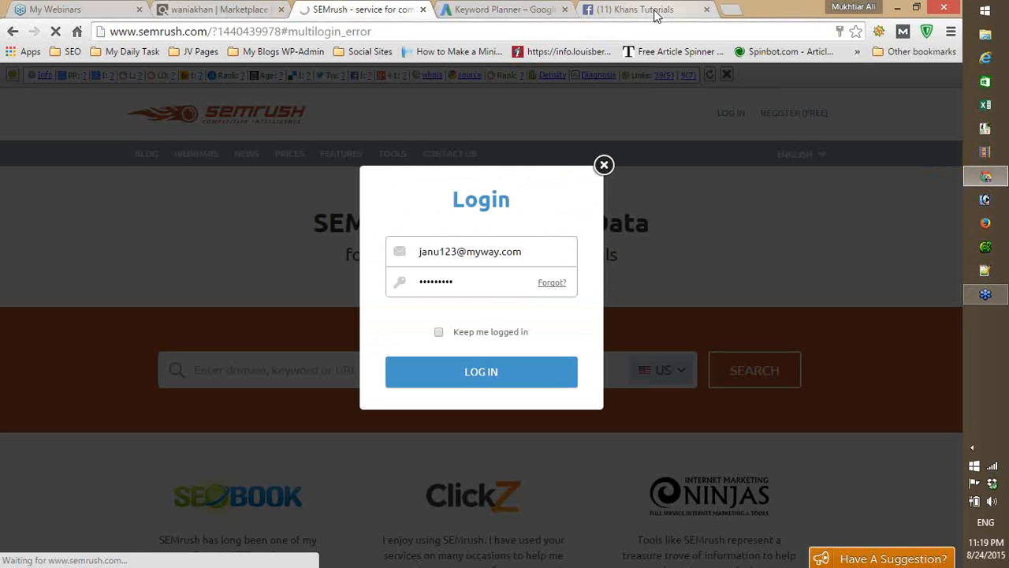
{"action": "left_click", "coordinate": [541, 11]}
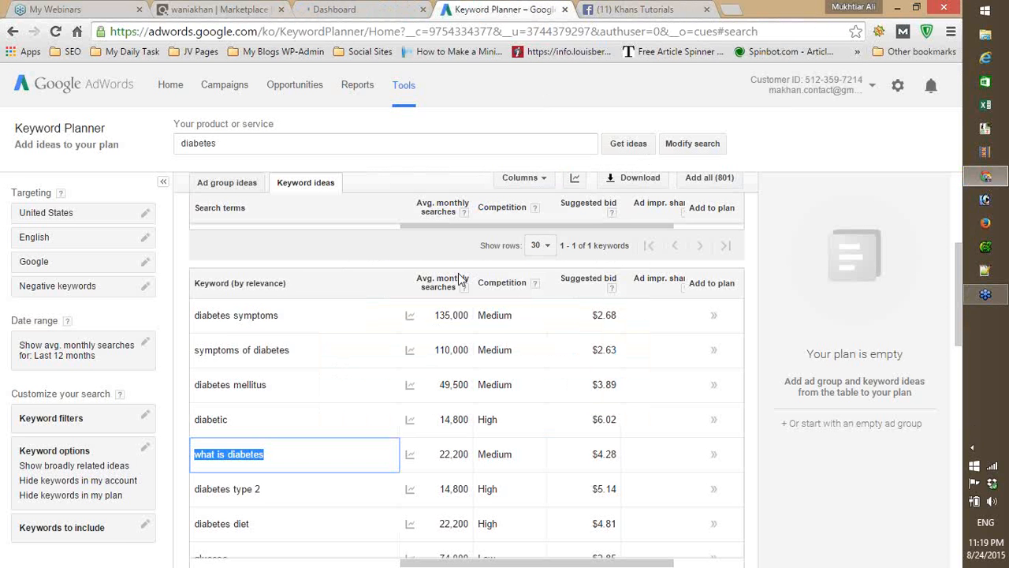
{"action": "left_click", "coordinate": [735, 238]}
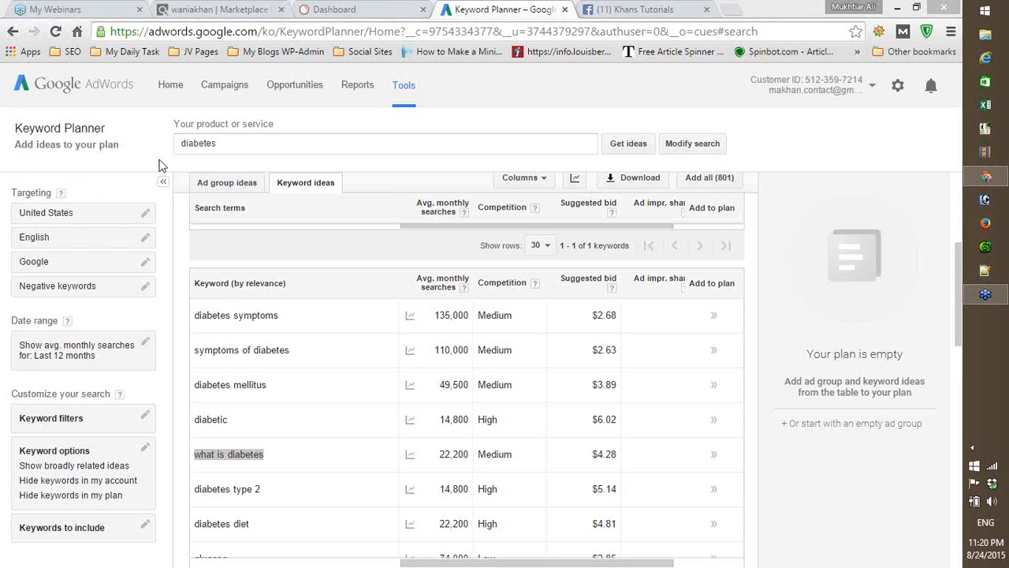
- Switch to ClickBank and open the marketplace's Cooking, Food & Wine category
{"action": "left_click", "coordinate": [180, 11]}
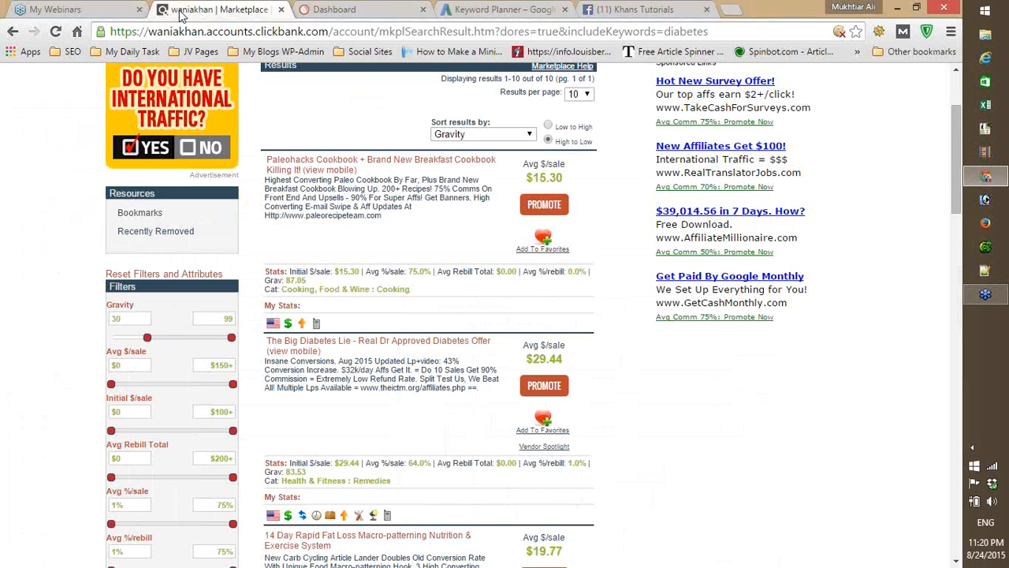
{"action": "left_click_drag", "start_coordinate": [956, 144], "coordinate": [958, 101]}
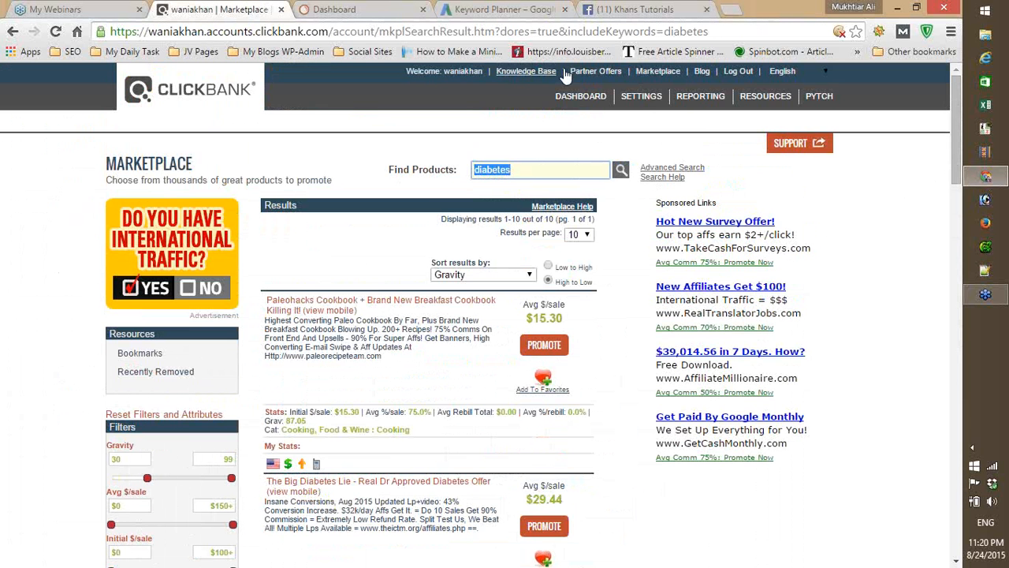
{"action": "left_click", "coordinate": [661, 71]}
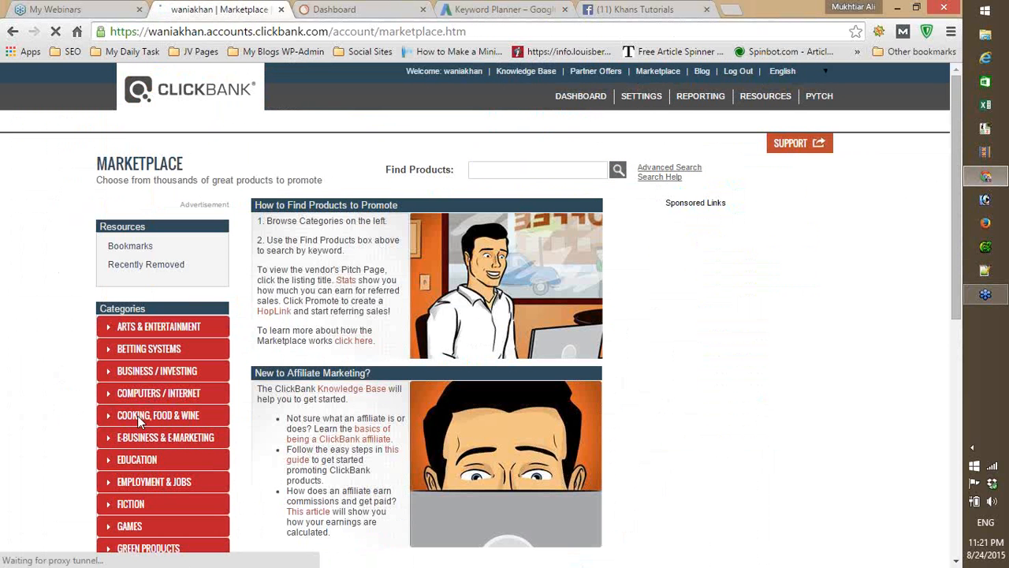
{"action": "left_click", "coordinate": [133, 418]}
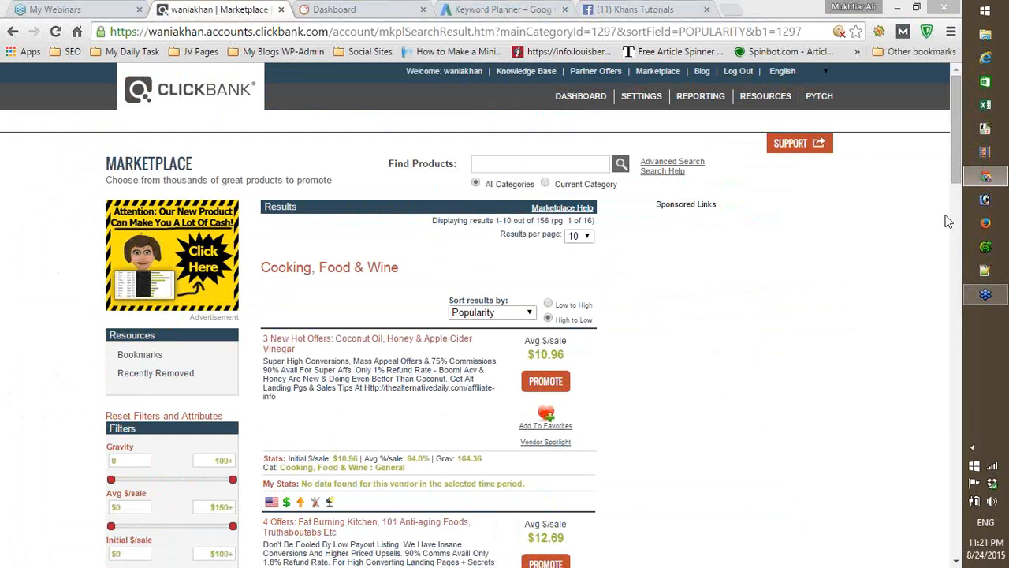
- Browse the Cooking, Food & Wine products and open the sales page of the Paleohacks Cookbook offer
{"action": "scroll", "coordinate": [953, 158], "scroll_direction": "down", "scroll_amount": 1}
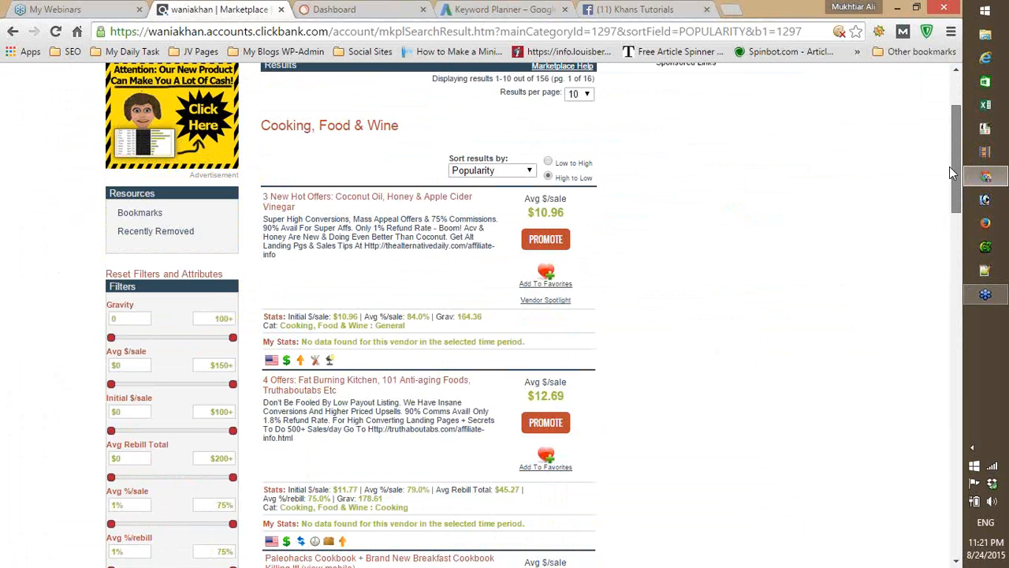
{"action": "scroll", "coordinate": [950, 174], "scroll_direction": "down", "scroll_amount": 2}
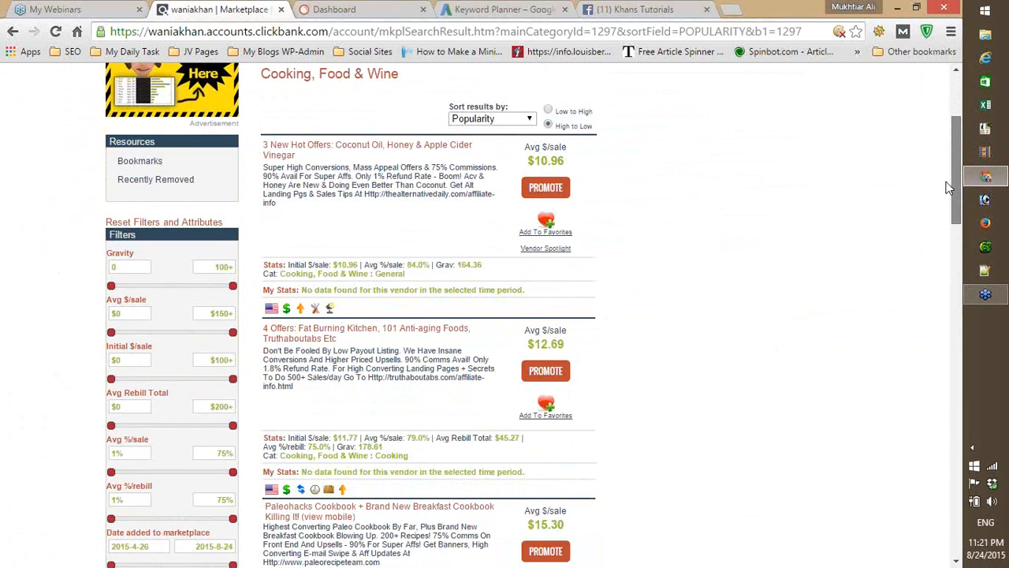
{"action": "scroll", "coordinate": [945, 202], "scroll_direction": "down", "scroll_amount": 1}
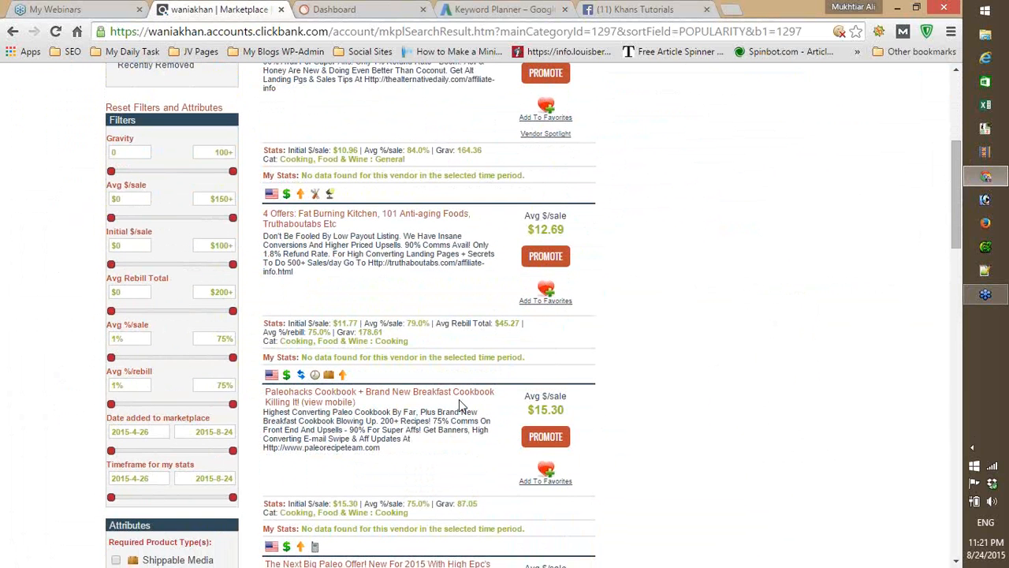
{"action": "left_click", "coordinate": [461, 404]}
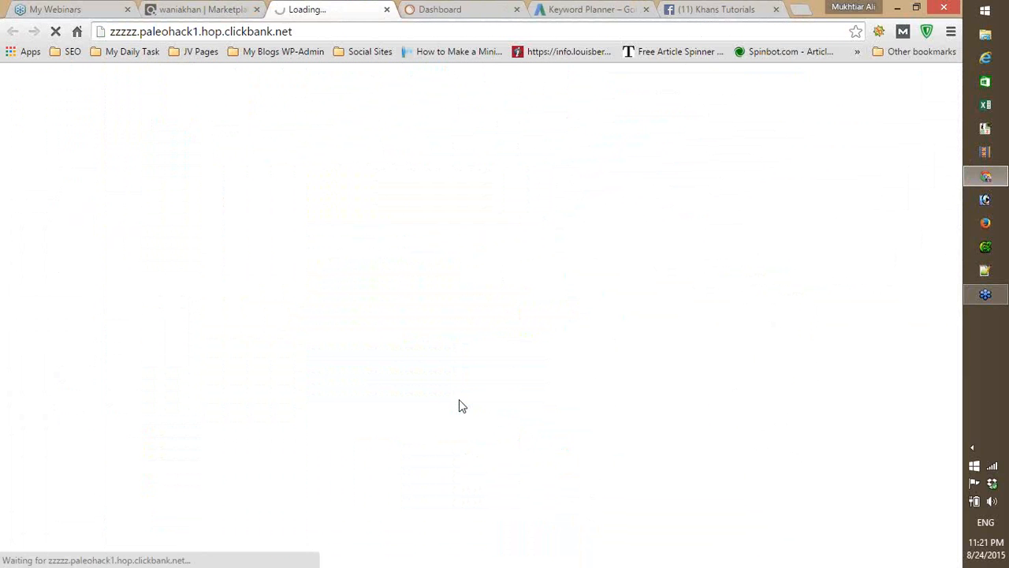
- Return to the ClickBank results and go back to the marketplace's main page
{"action": "left_click", "coordinate": [195, 10]}
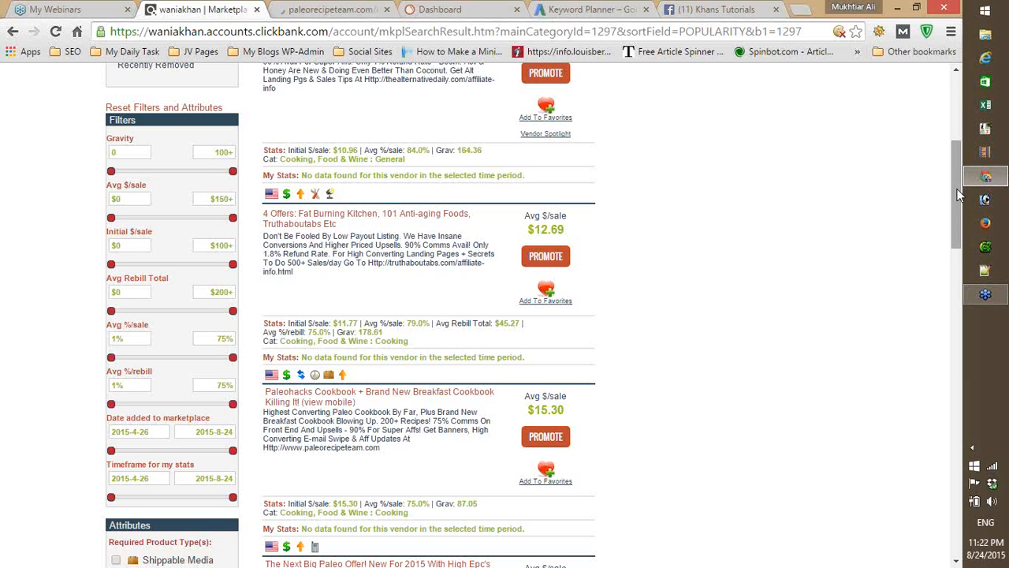
{"action": "left_click_drag", "start_coordinate": [959, 196], "coordinate": [959, 114]}
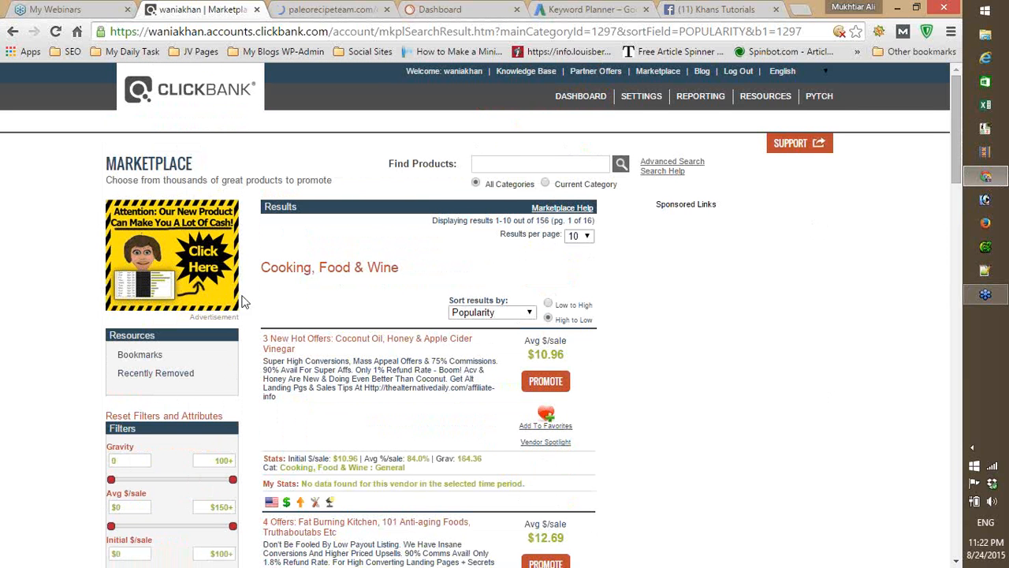
{"action": "left_click", "coordinate": [656, 72]}
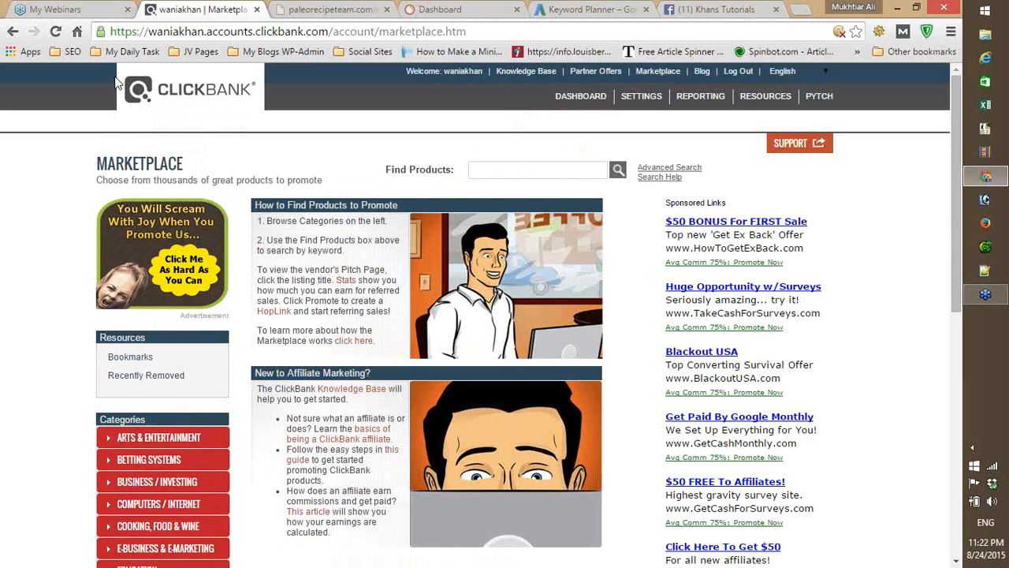
- Switch to the Paleohacks Cookbook sales page and copy its web address
{"action": "left_click", "coordinate": [323, 11]}
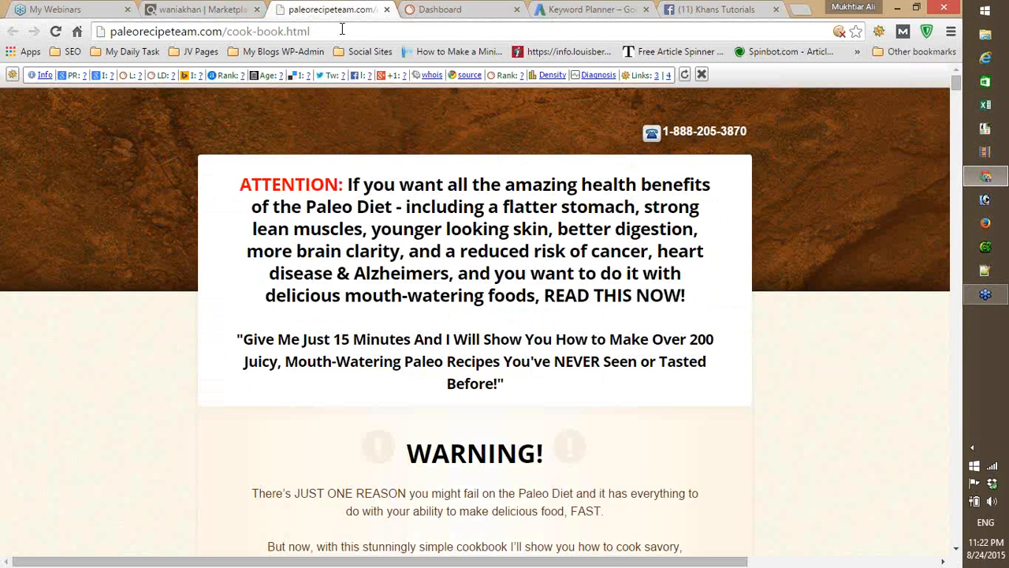
{"action": "left_click", "coordinate": [326, 32]}
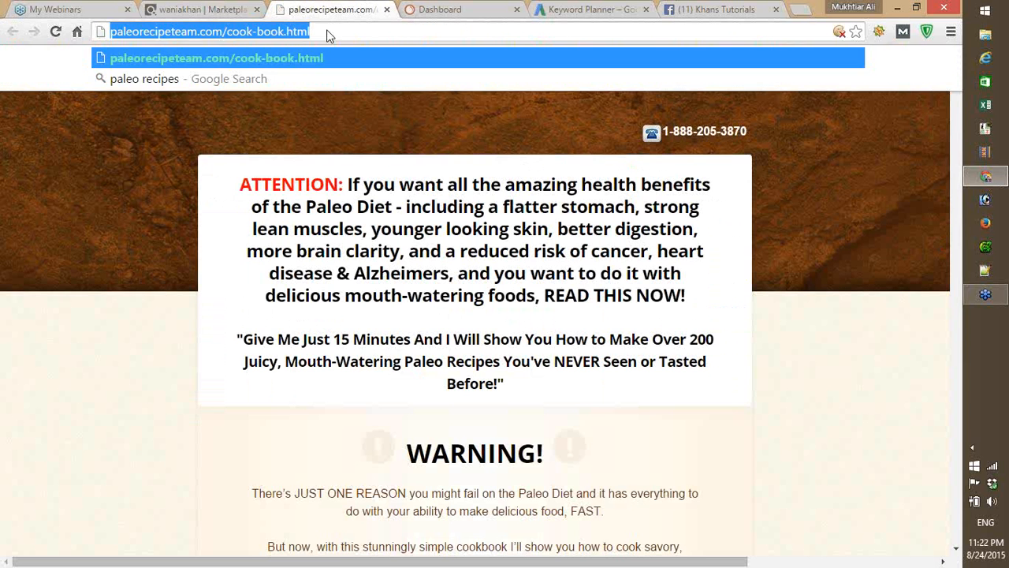
{"action": "right_click", "coordinate": [261, 31]}
{"action": "left_click", "coordinate": [298, 84]}
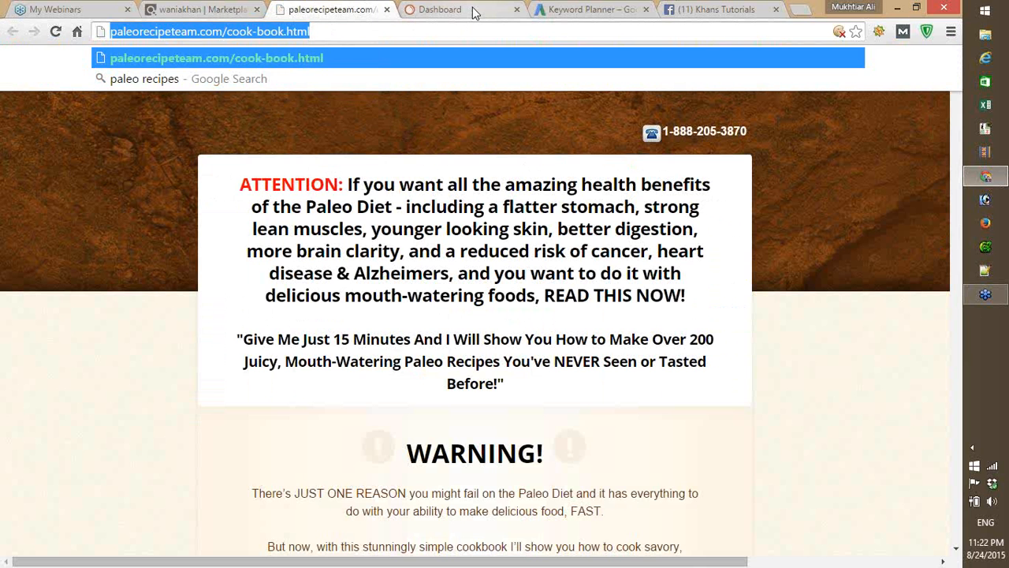
{"action": "left_click", "coordinate": [474, 11]}
{"action": "left_click", "coordinate": [268, 156]}
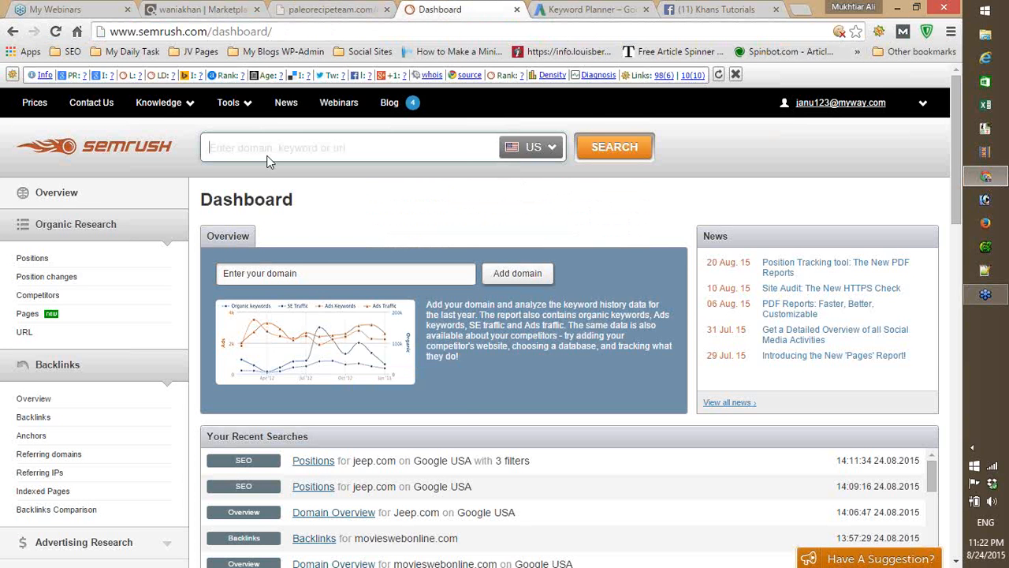
{"action": "right_click", "coordinate": [268, 161]}
{"action": "left_click", "coordinate": [298, 237]}
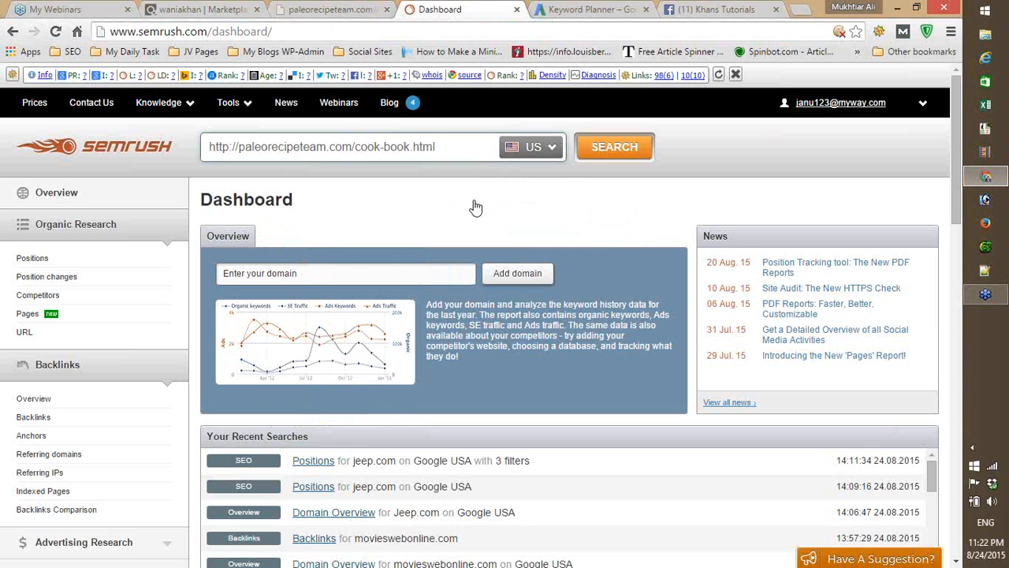
{"action": "left_click", "coordinate": [597, 151]}
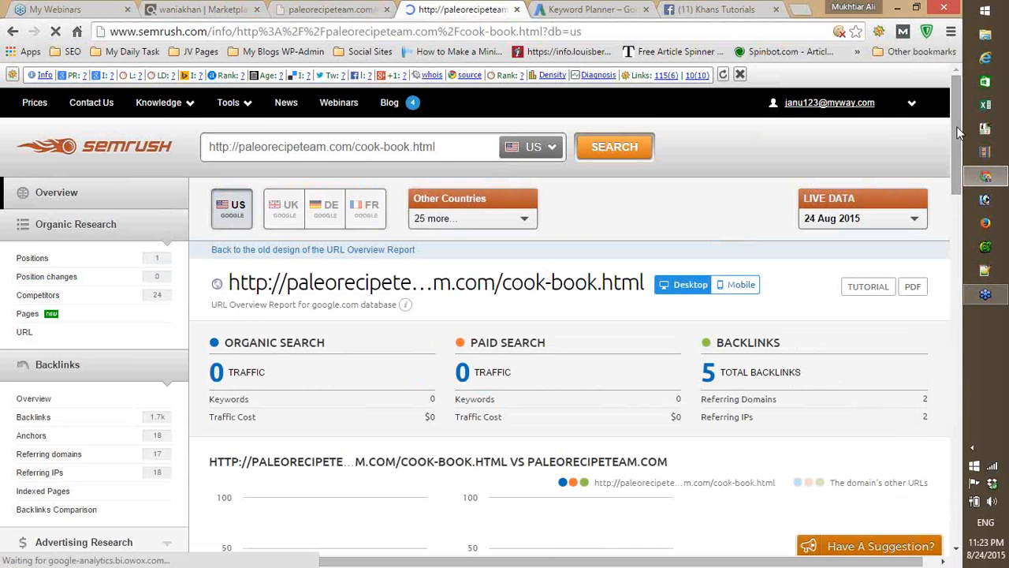
{"action": "mouse_move", "coordinate": [955, 127]}
{"action": "left_mouse_down"}
{"action": "mouse_move", "coordinate": [948, 335]}
{"action": "mouse_move", "coordinate": [956, 126]}
{"action": "left_mouse_up"}
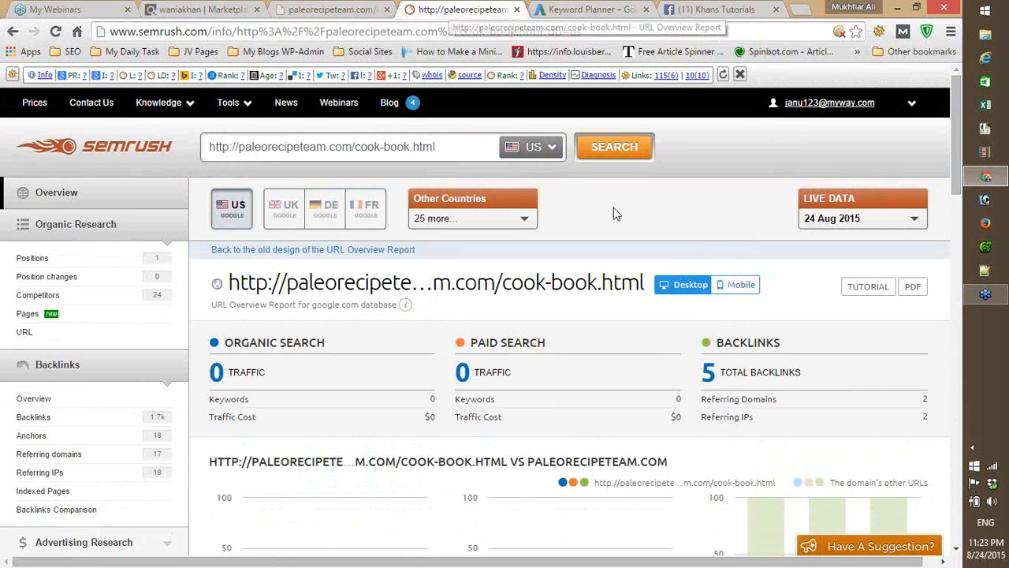
- Check the Keyword Planner briefly, then return to the paleorecipeteam.com sales page and look through its content
{"action": "left_click", "coordinate": [590, 10]}
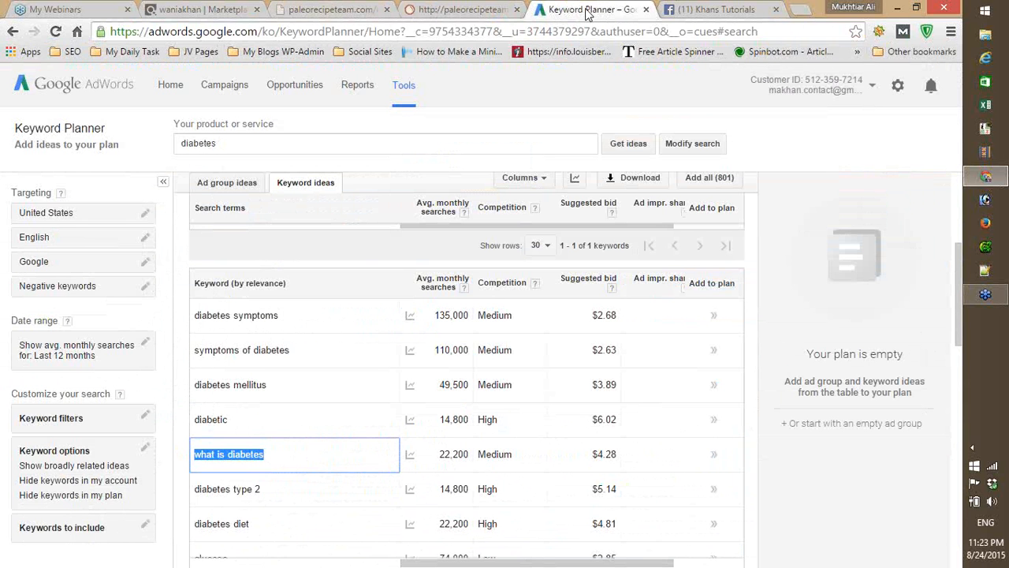
{"action": "left_click", "coordinate": [352, 14]}
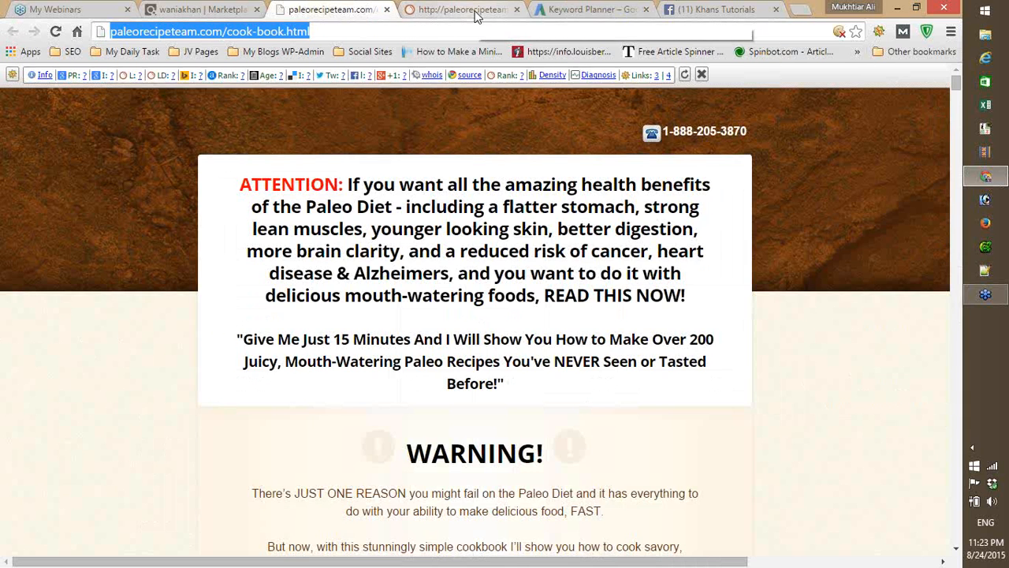
{"action": "scroll", "coordinate": [621, 452], "scroll_direction": "down", "scroll_amount": 15}
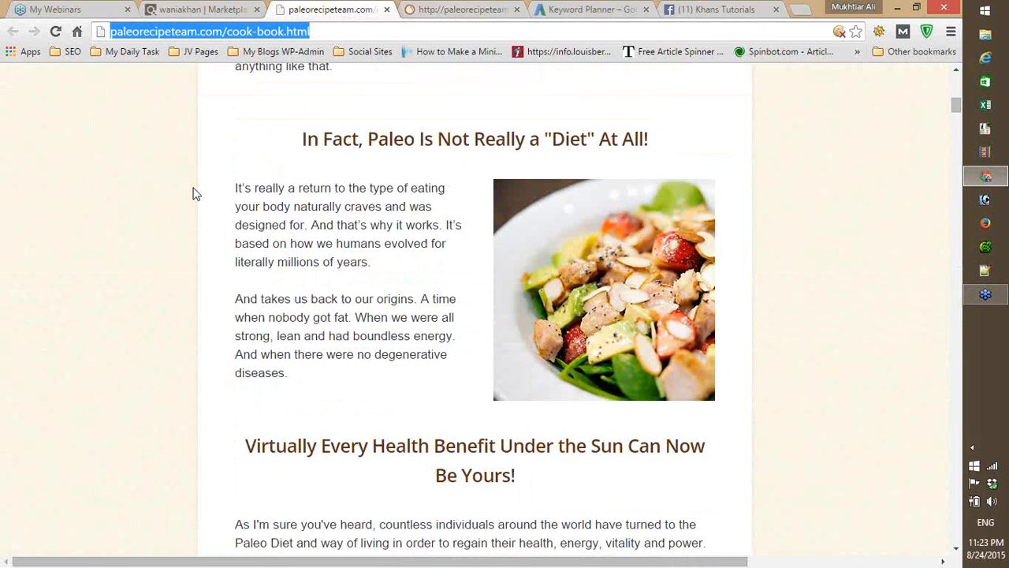
- Review the SEMrush report for the cook-book page, then switch to the Keyword Planner's diabetes keyword ideas
{"action": "left_click", "coordinate": [190, 160]}
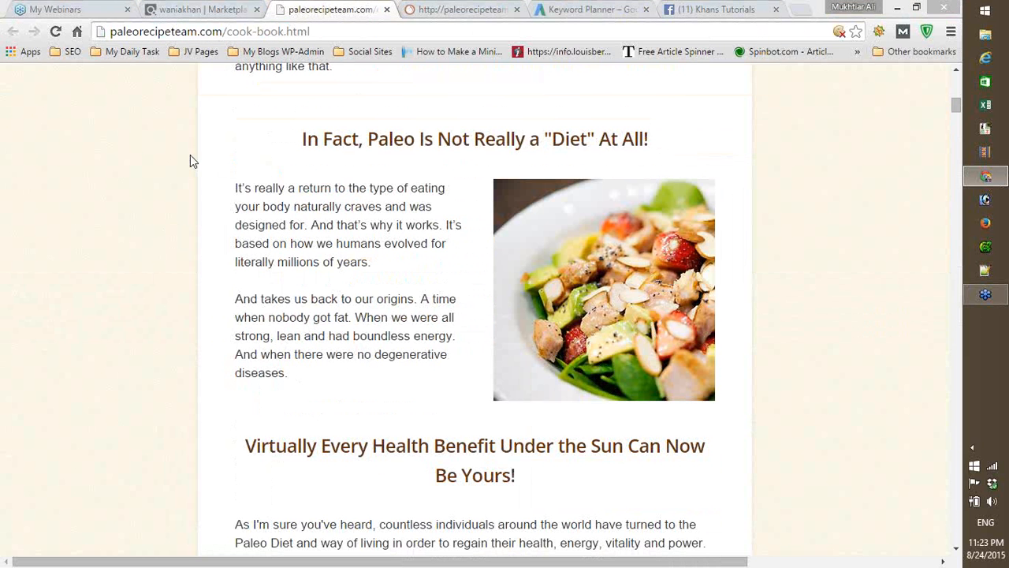
{"action": "left_click", "coordinate": [485, 8]}
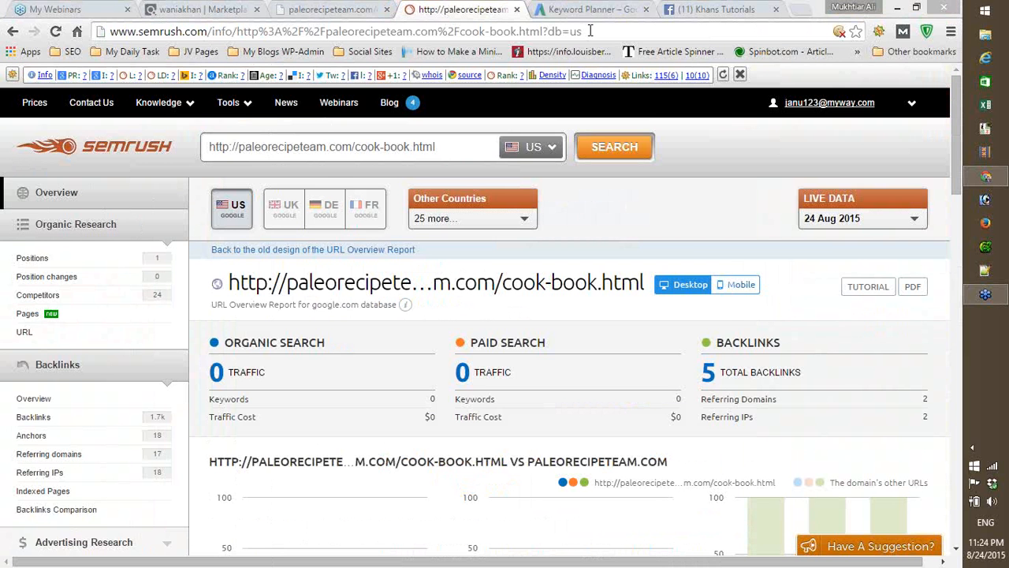
{"action": "left_click", "coordinate": [617, 11]}
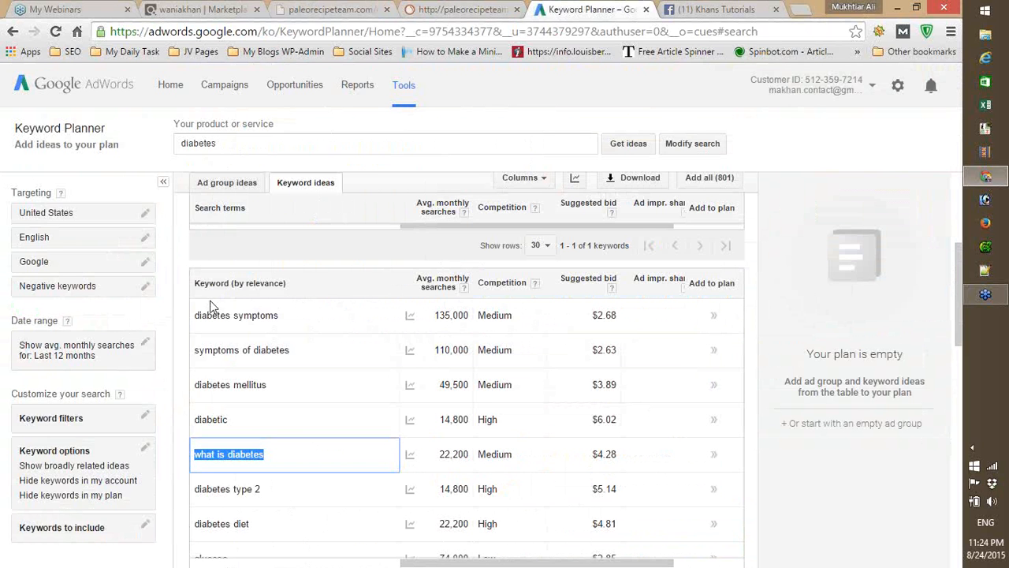
{"action": "left_click", "coordinate": [739, 239]}
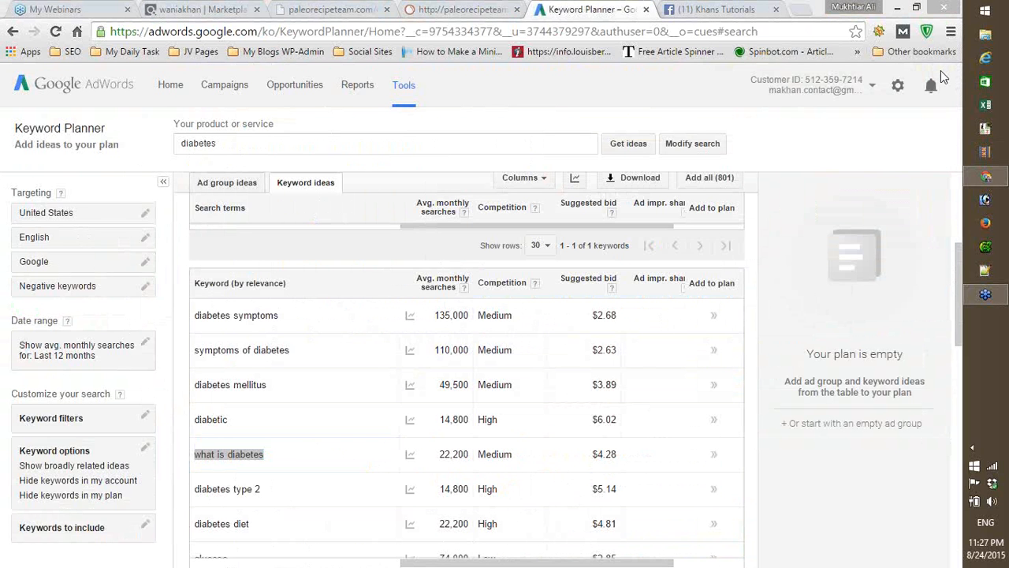
- Open a blank Notepad document and move its window clear of the first keyword rows
{"action": "key", "text": "super"}
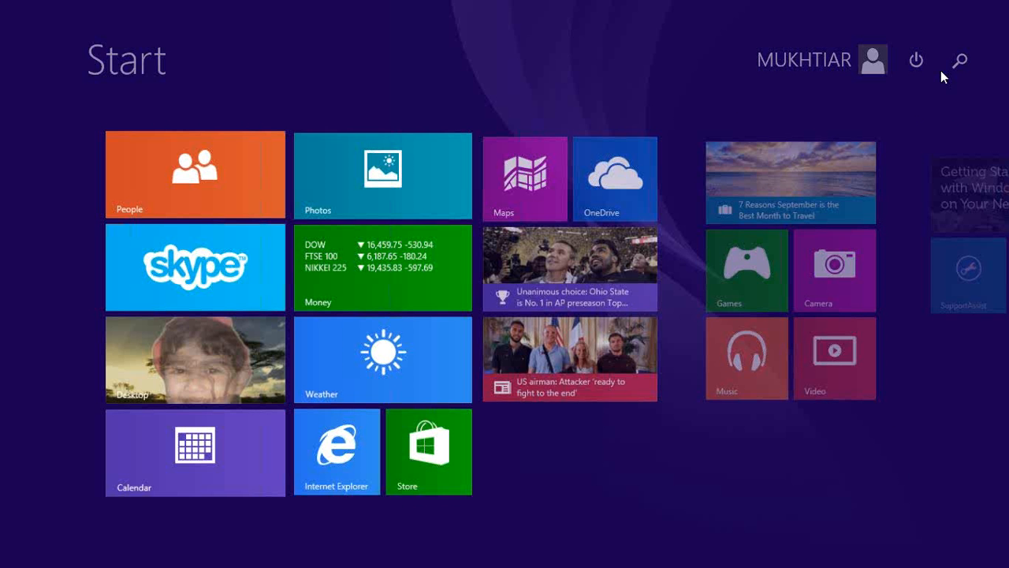
{"action": "type", "text": "no"}
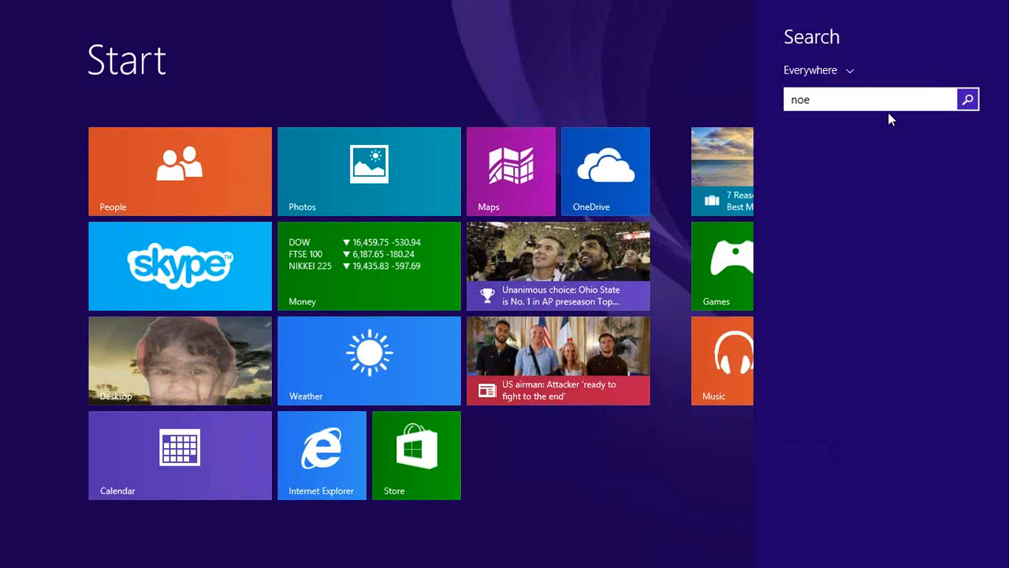
{"action": "type", "text": "tepad"}
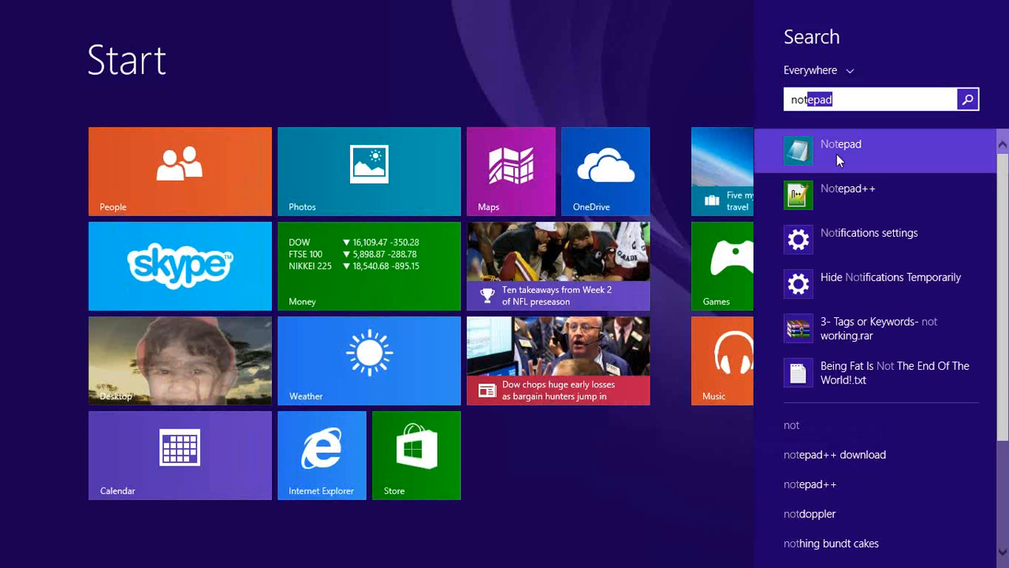
{"action": "left_click", "coordinate": [837, 153]}
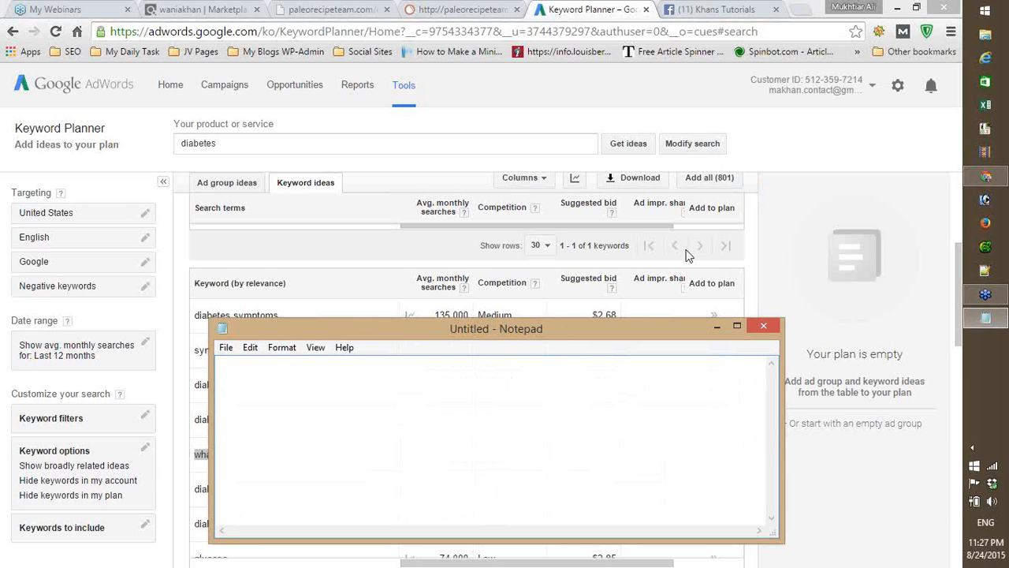
{"action": "left_click", "coordinate": [433, 256]}
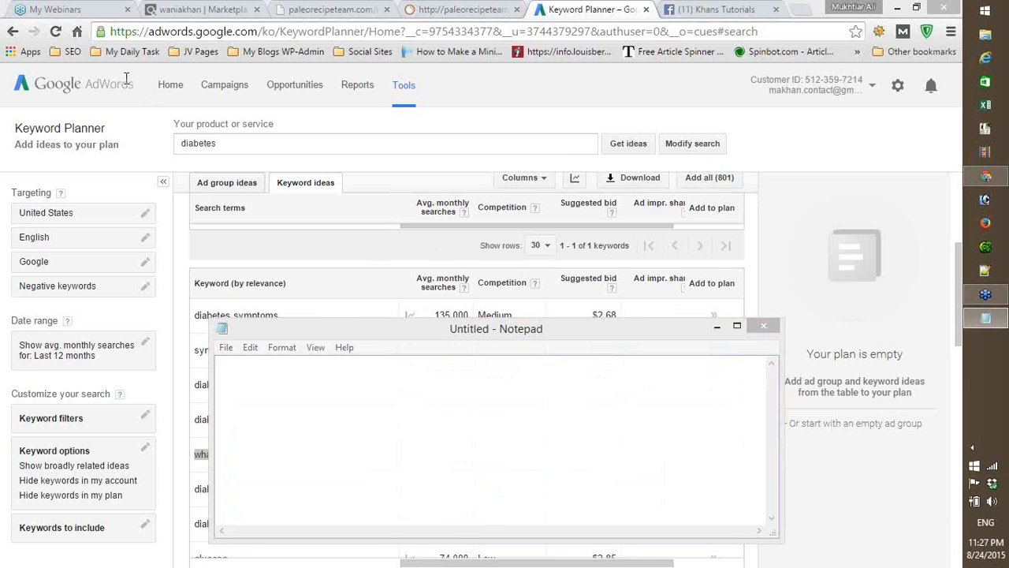
{"action": "left_click_drag", "start_coordinate": [318, 330], "coordinate": [472, 367]}
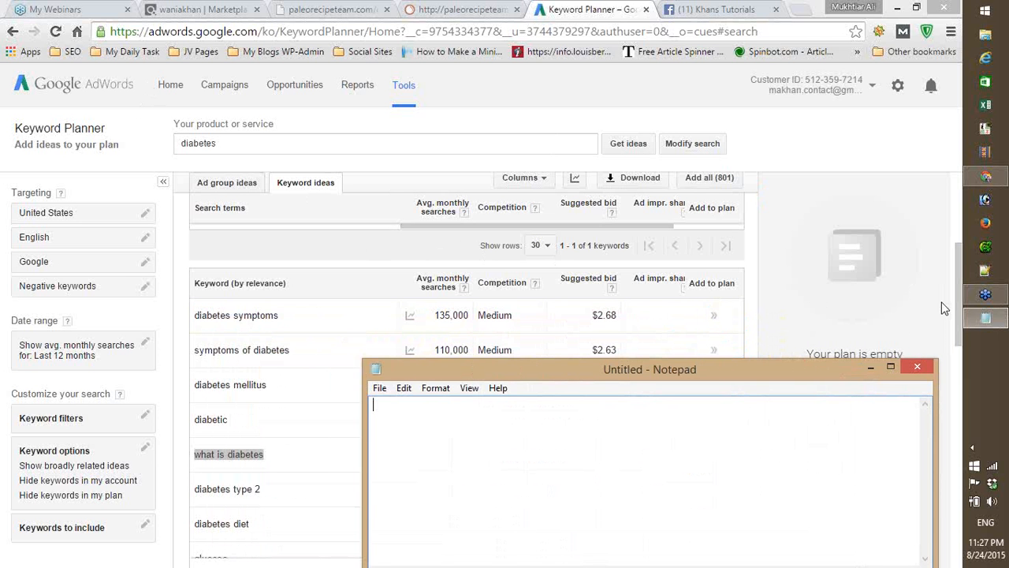
- Copy the "diabetes" search term with its average monthly searches from the Keyword Planner into the blank Notepad document
{"action": "left_click", "coordinate": [958, 268]}
{"action": "scroll", "coordinate": [531, 383], "scroll_direction": "up", "scroll_amount": 2}
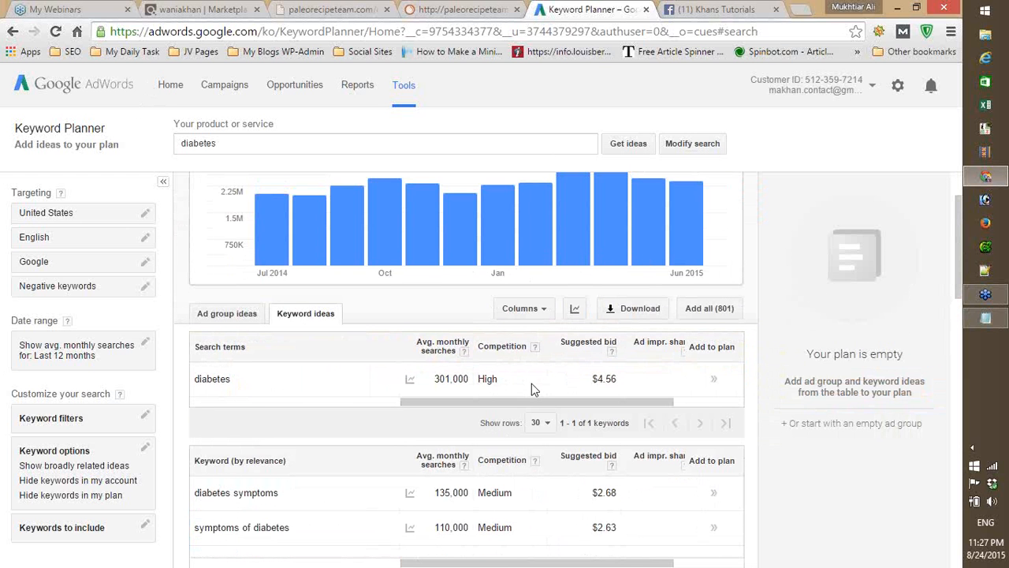
{"action": "left_click", "coordinate": [242, 378]}
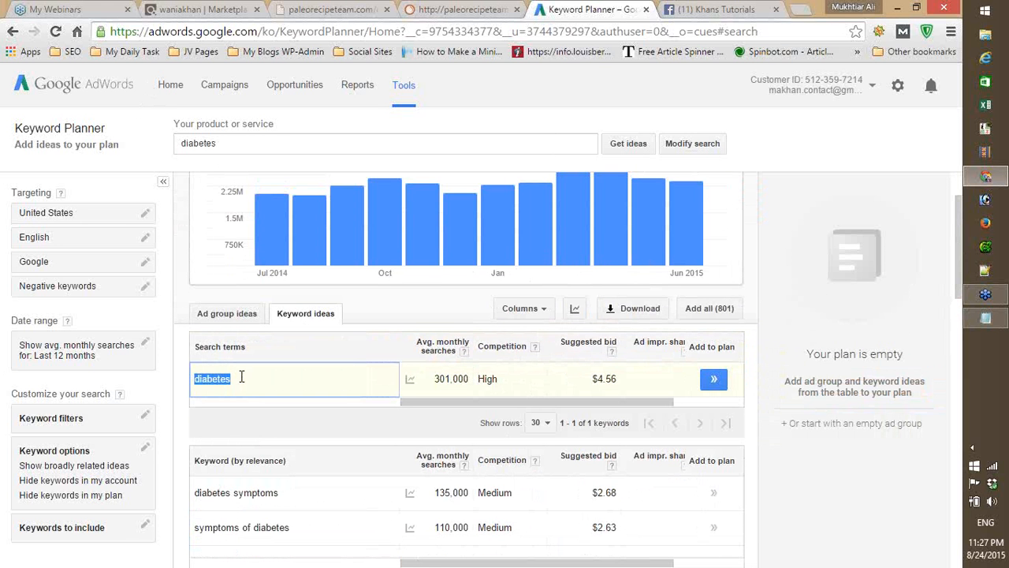
{"action": "left_click_drag", "start_coordinate": [241, 377], "coordinate": [472, 373]}
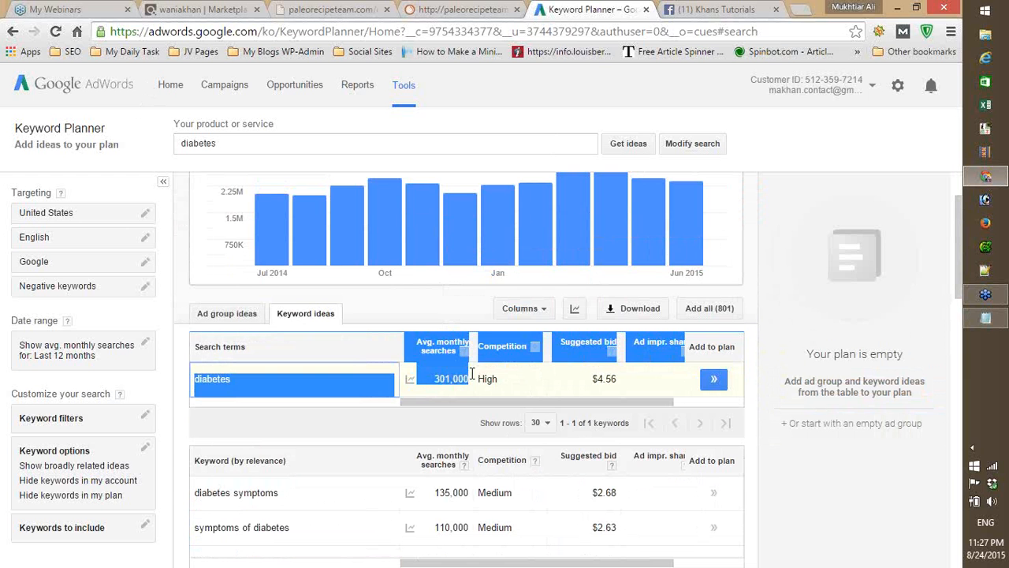
{"action": "right_click", "coordinate": [233, 381]}
{"action": "left_click", "coordinate": [250, 392]}
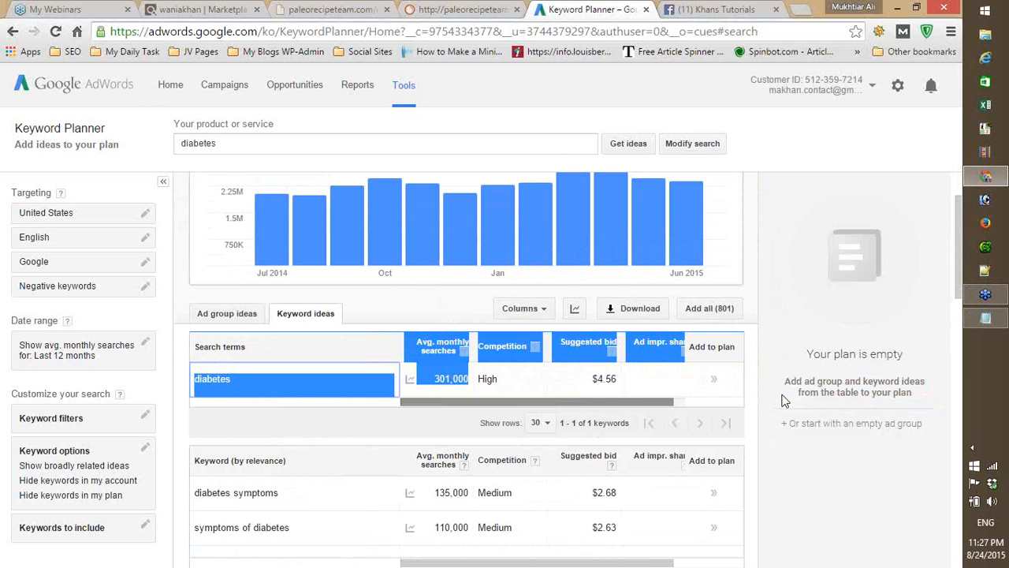
{"action": "left_click", "coordinate": [1000, 323]}
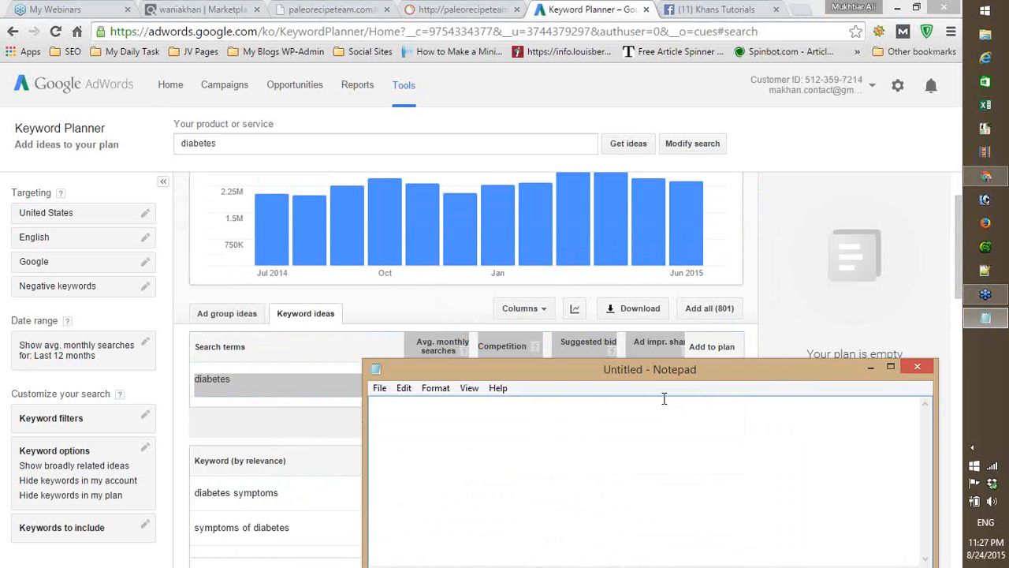
{"action": "key", "text": "ctrl+v"}
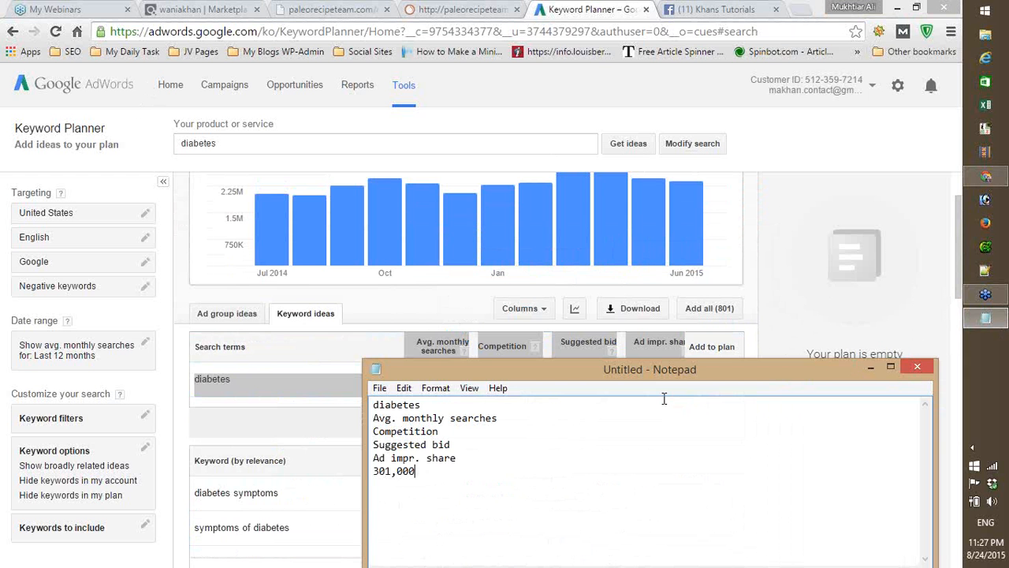
- Join the pasted column headings into one line after "diabetes", with a tabbed gap before "Avg. monthly searches"
{"action": "left_click", "coordinate": [439, 406]}
{"action": "key", "text": "Delete"}
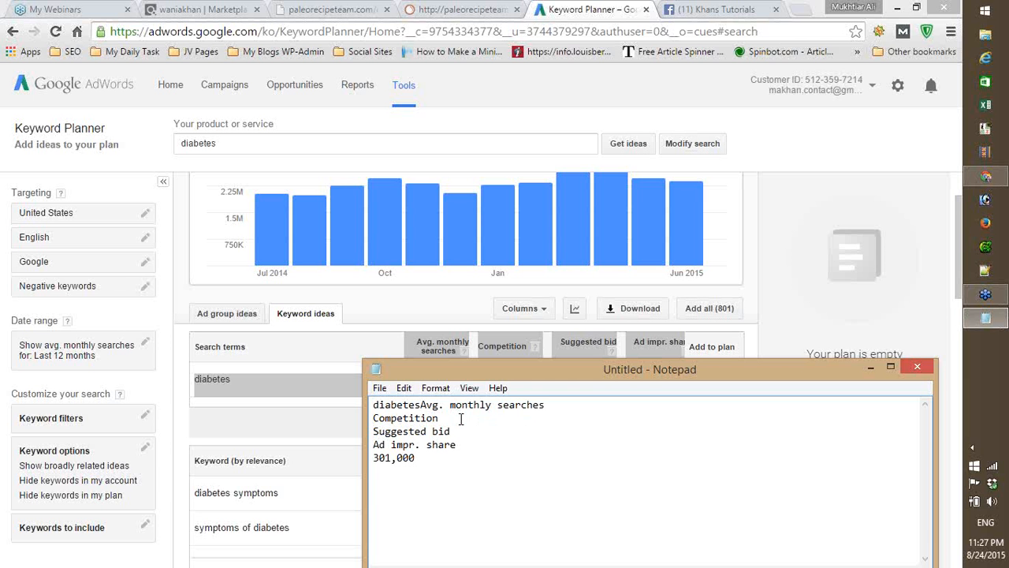
{"action": "key", "text": "Tab"}
{"action": "key", "text": "Right"}
{"action": "key", "text": "Right"}
{"action": "key", "text": "Right"}
{"action": "key", "text": "Right"}
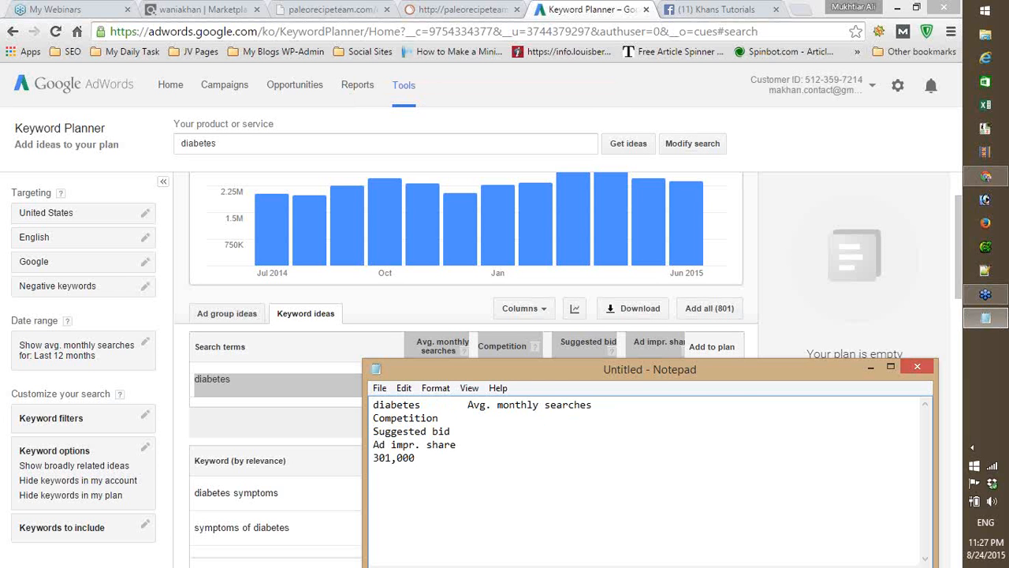
{"action": "key", "text": "Delete"}
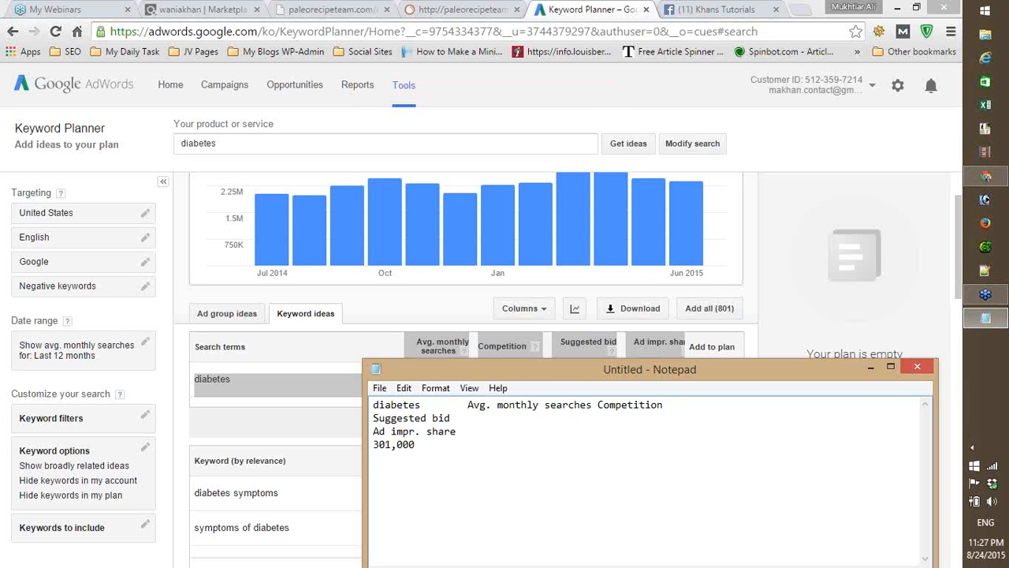
{"action": "key", "text": "Delete"}
{"action": "key", "text": "Delete"}
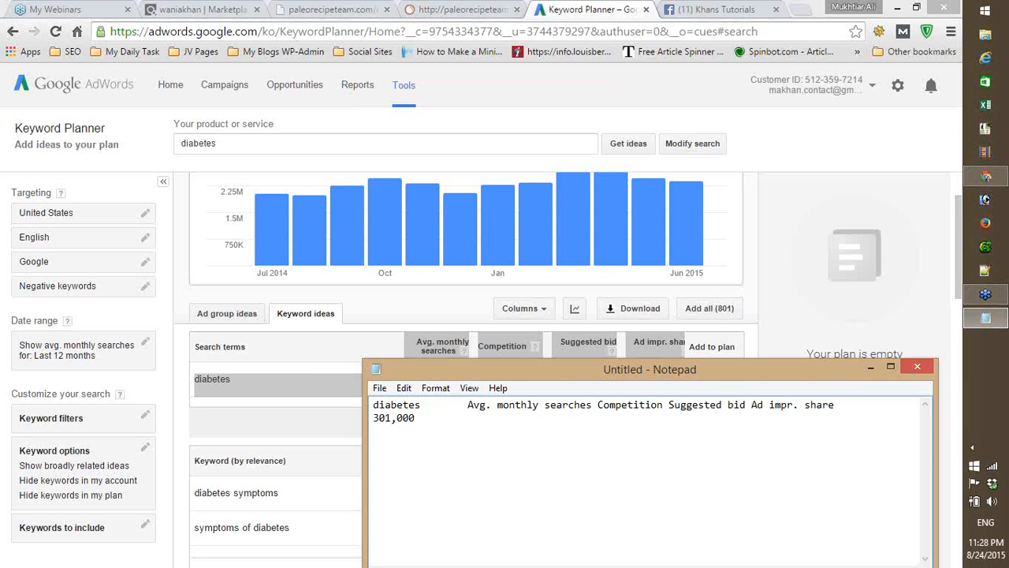
- Indent 301,000 under the average monthly searches heading and label that line "diabetes"
{"action": "left_click", "coordinate": [374, 418]}
{"action": "key", "text": "Tab"}
{"action": "key", "text": "Tab"}
{"action": "key", "text": "Home"}
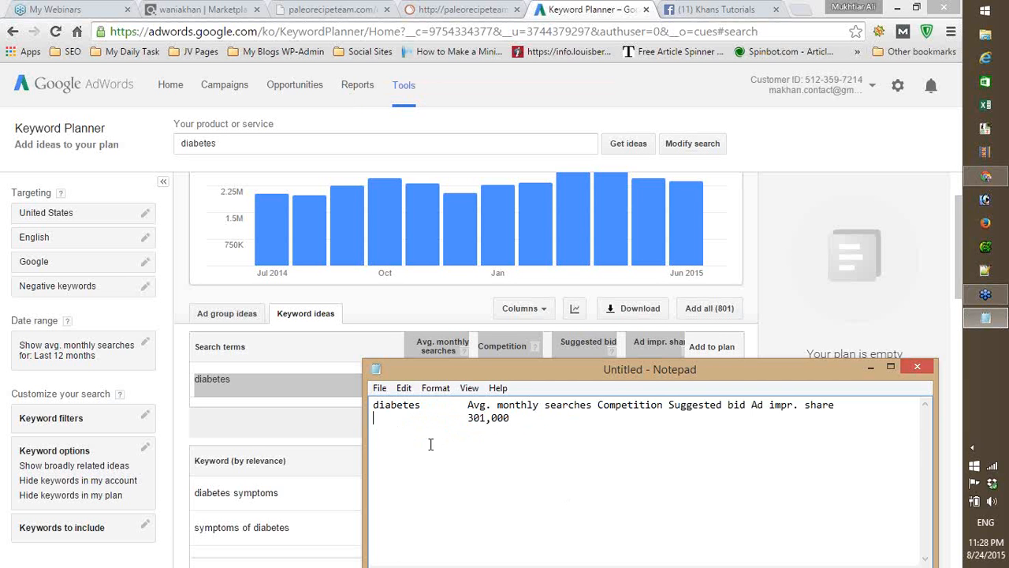
{"action": "type", "text": "diabetes"}
{"action": "key", "text": "Delete"}
- Reduce the header line to "Avg. monthly" by removing the other text, and realign it above 301,000
{"action": "left_click", "coordinate": [546, 406]}
{"action": "key", "text": "shift+End"}
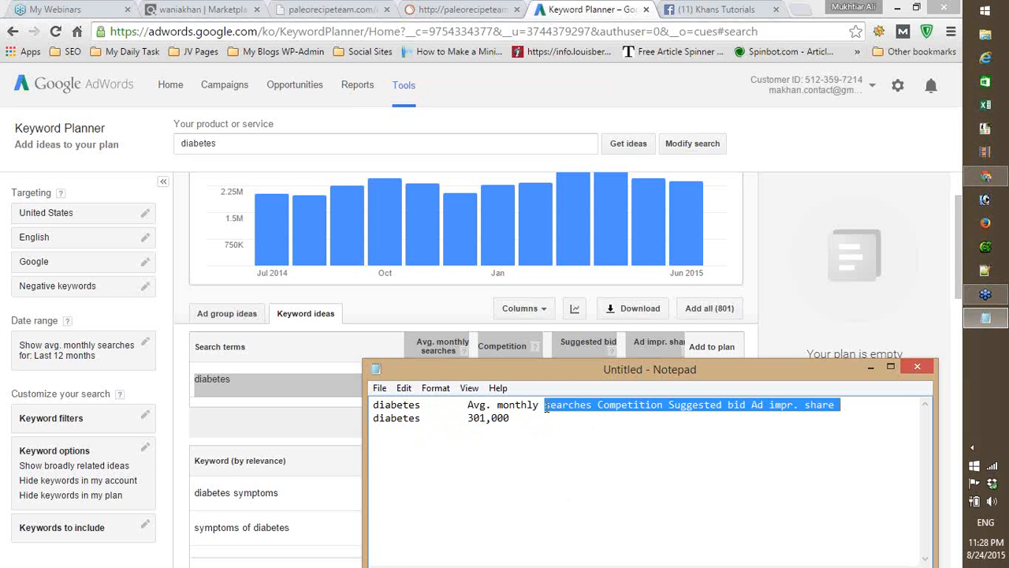
{"action": "key", "text": "Delete"}
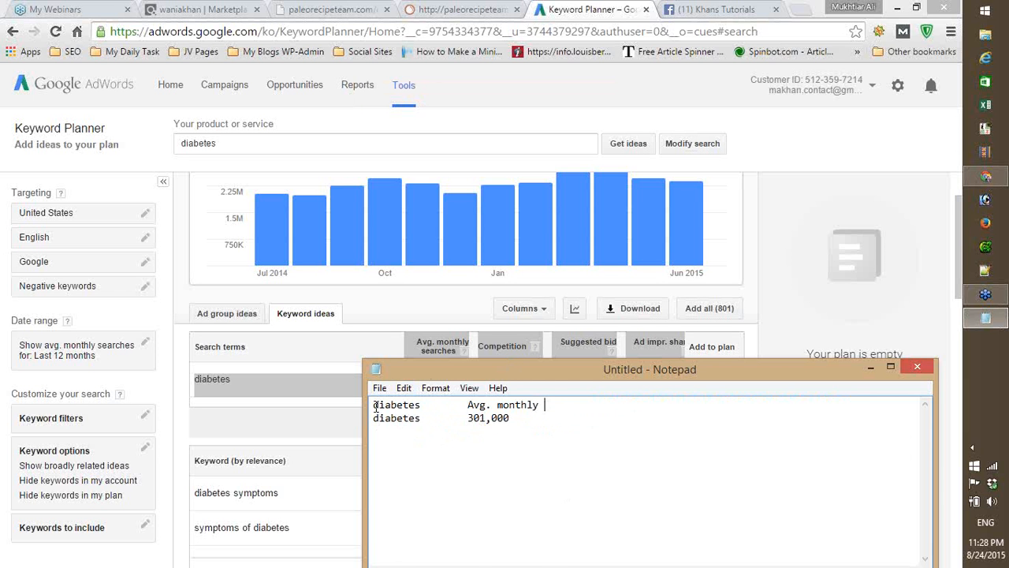
{"action": "left_click_drag", "start_coordinate": [373, 405], "coordinate": [423, 406]}
{"action": "key", "text": "BackSpace"}
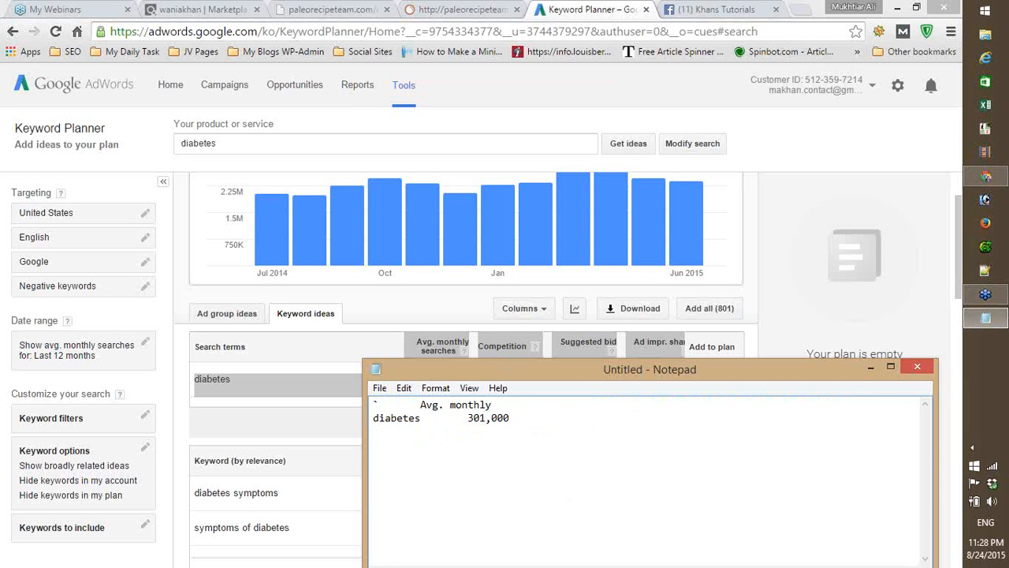
{"action": "key", "text": "Tab"}
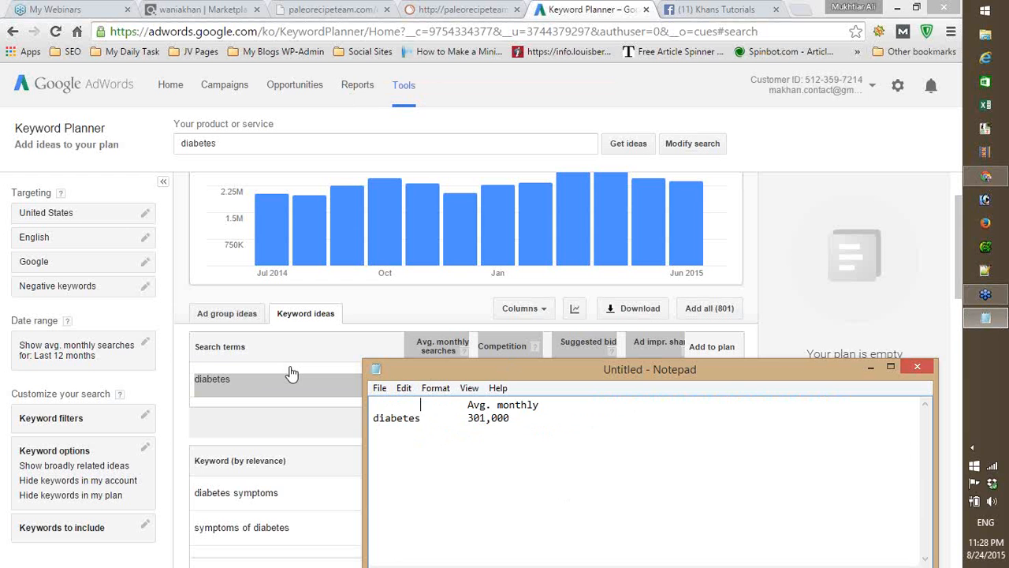
- Minimize the notes and copy the keyword "diabetes symptoms" from the Keyword Planner list
{"action": "left_click", "coordinate": [871, 367]}
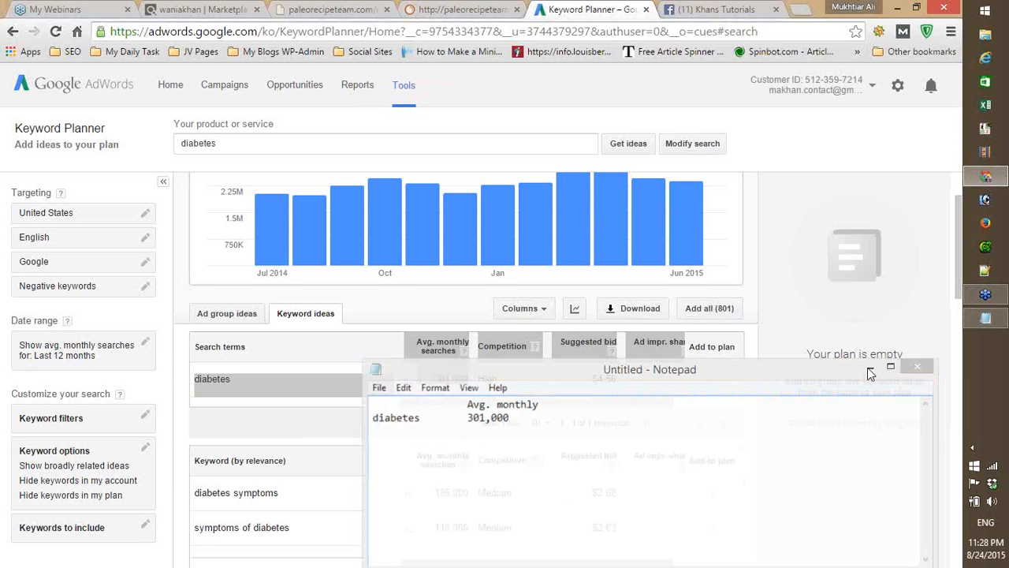
{"action": "left_click_drag", "start_coordinate": [195, 495], "coordinate": [470, 492]}
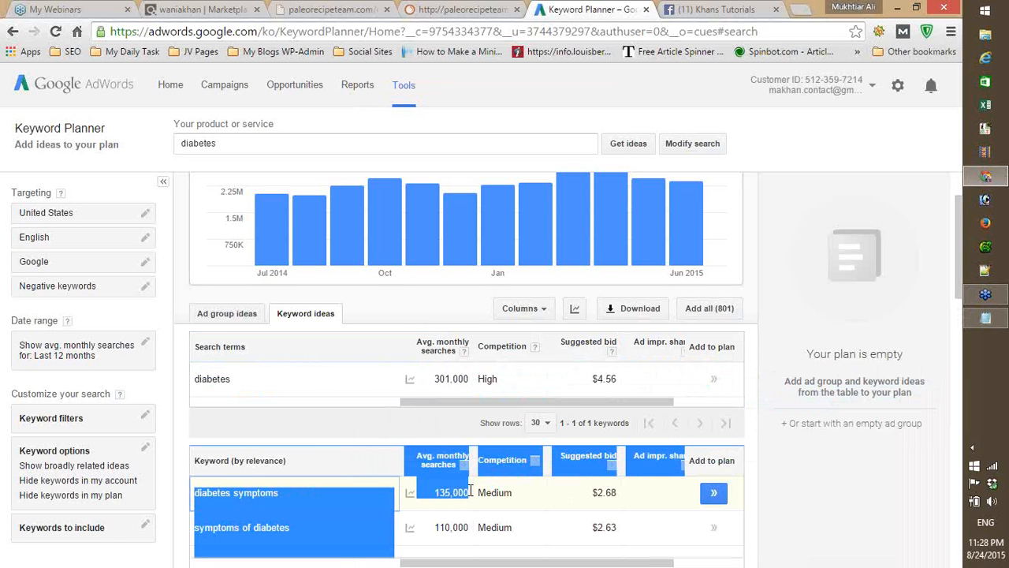
{"action": "left_click", "coordinate": [369, 437]}
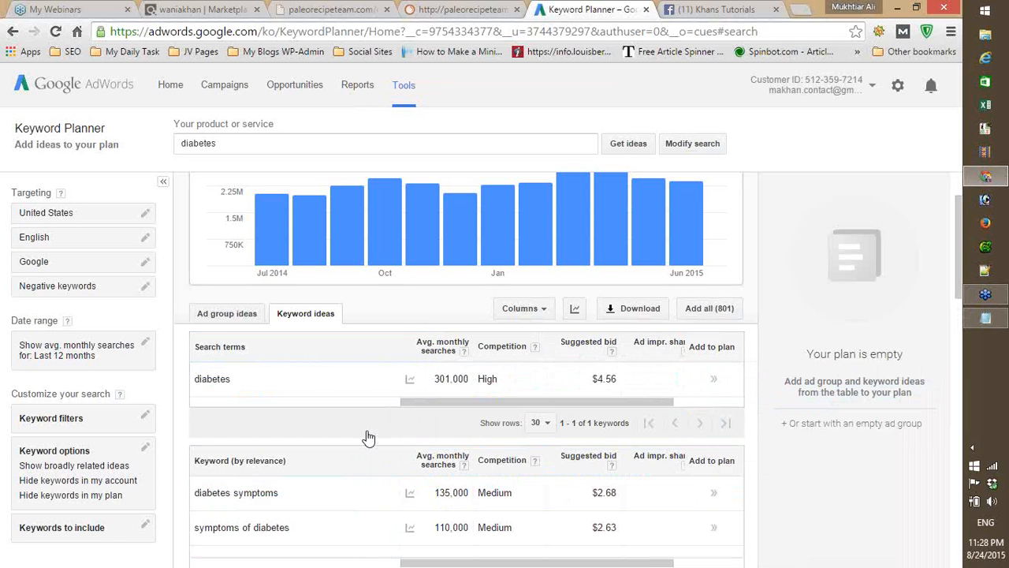
{"action": "left_click_drag", "start_coordinate": [196, 493], "coordinate": [291, 498]}
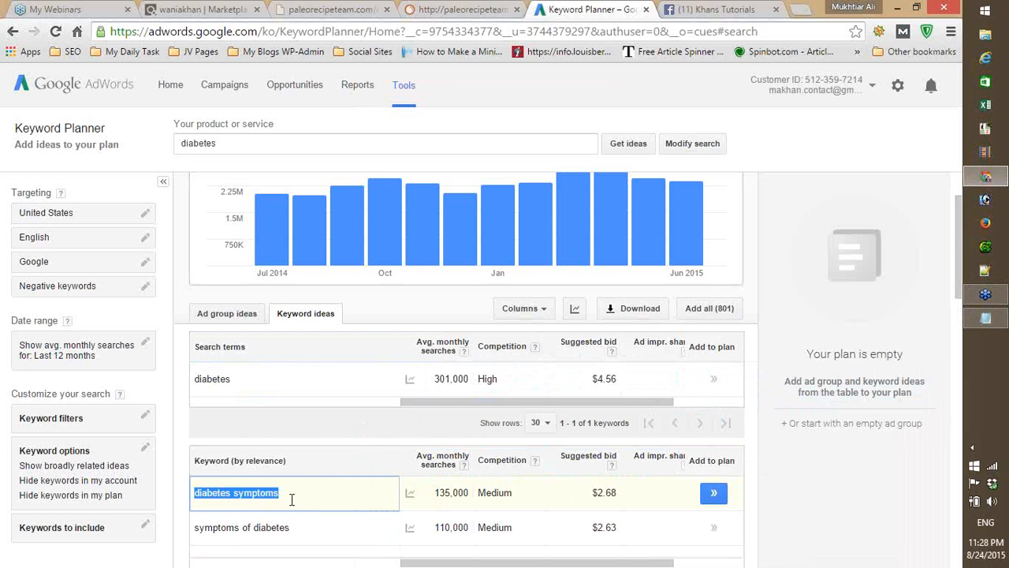
{"action": "right_click", "coordinate": [254, 498]}
{"action": "left_click", "coordinate": [316, 387]}
- Add a line to the Notepad notes with the copied keyword "diabetes symptoms" and the value 135,000
{"action": "left_click", "coordinate": [986, 317]}
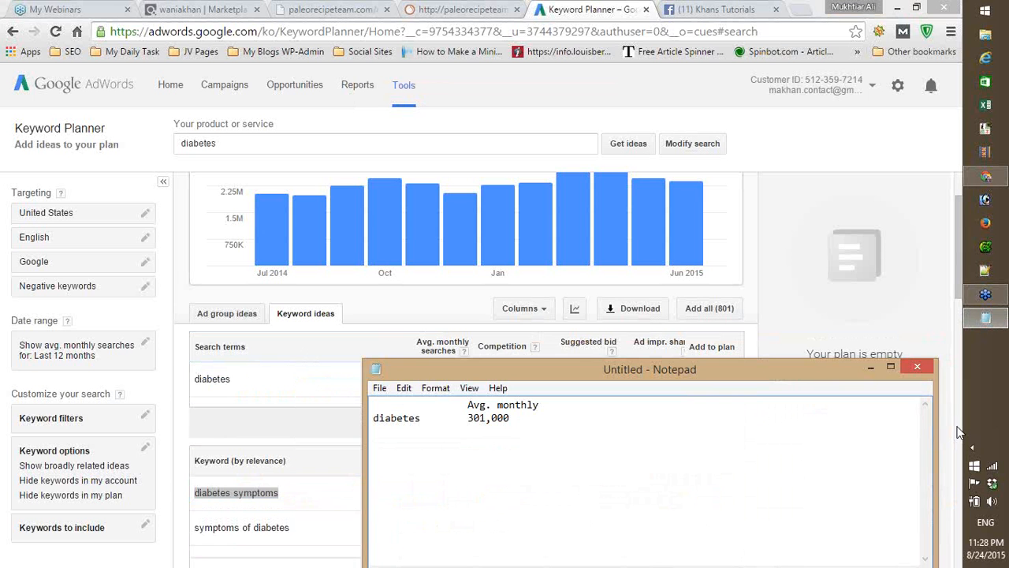
{"action": "key", "text": "End"}
{"action": "key", "text": "Return"}
{"action": "key", "text": "ctrl+v"}
{"action": "key", "text": "Tab"}
{"action": "type", "text": "135,0"}
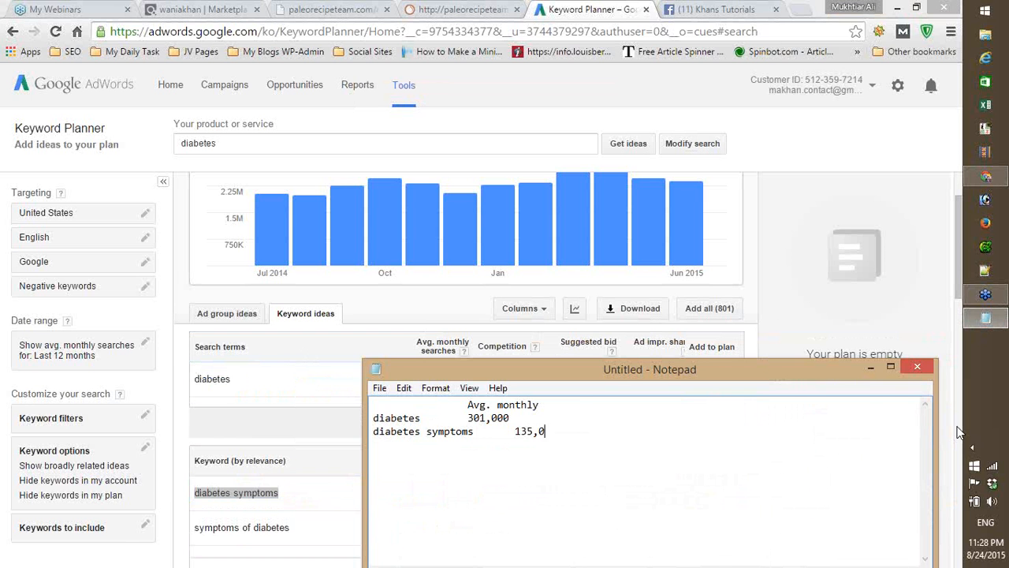
{"action": "type", "text": "00"}
- Indent 301,000 and the "Avg. monthly" heading one more tab so they line up with 135,000
{"action": "key", "text": "Up"}
{"action": "key", "text": "Left"}
{"action": "key", "text": "Left"}
{"action": "key", "text": "Left"}
{"action": "key", "text": "Left"}
{"action": "key", "text": "Left"}
{"action": "key", "text": "Tab"}
{"action": "key", "text": "Up"}
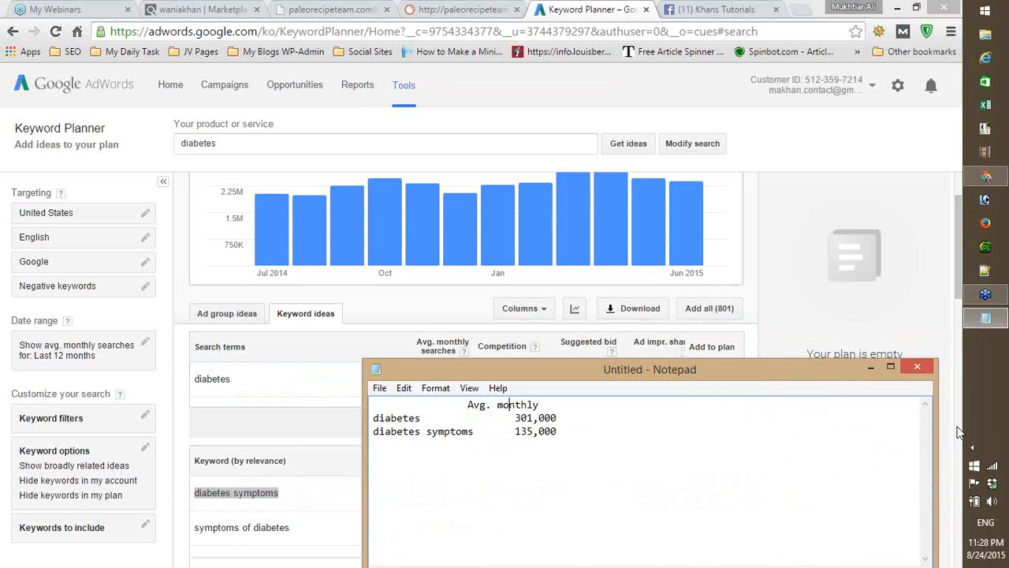
{"action": "key", "text": "Left"}
{"action": "key", "text": "Left"}
{"action": "key", "text": "Left"}
{"action": "key", "text": "Left"}
{"action": "key", "text": "Left"}
{"action": "key", "text": "Left"}
{"action": "key", "text": "Left"}
{"action": "key", "text": "Tab"}
{"action": "key", "text": "Down"}
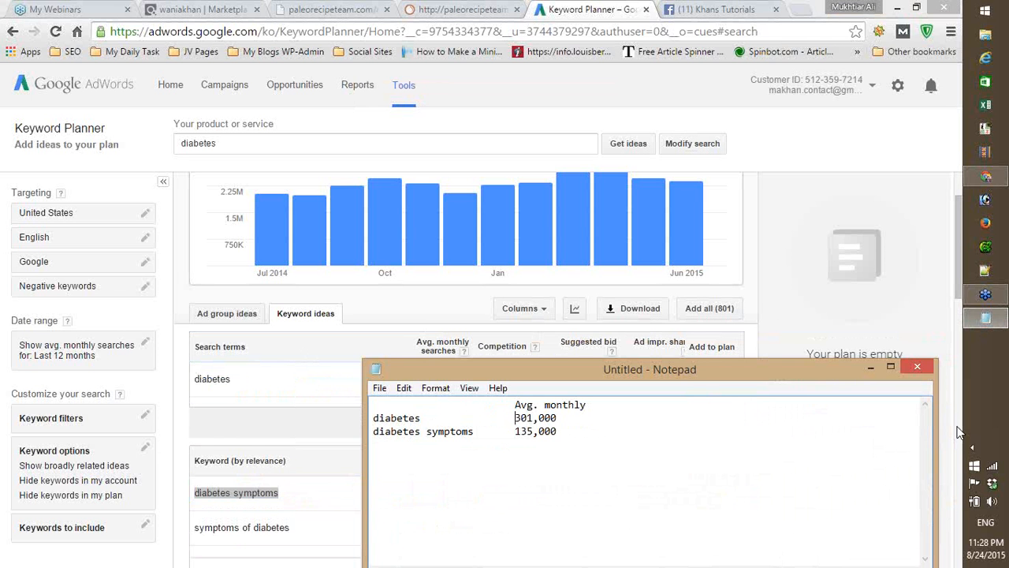
- Start a new line in the Notepad notes and copy the keyword "symptoms of diabetes" from the Keyword Planner list
{"action": "key", "text": "Down"}
{"action": "key", "text": "Return"}
{"action": "left_click_drag", "start_coordinate": [959, 255], "coordinate": [938, 309]}
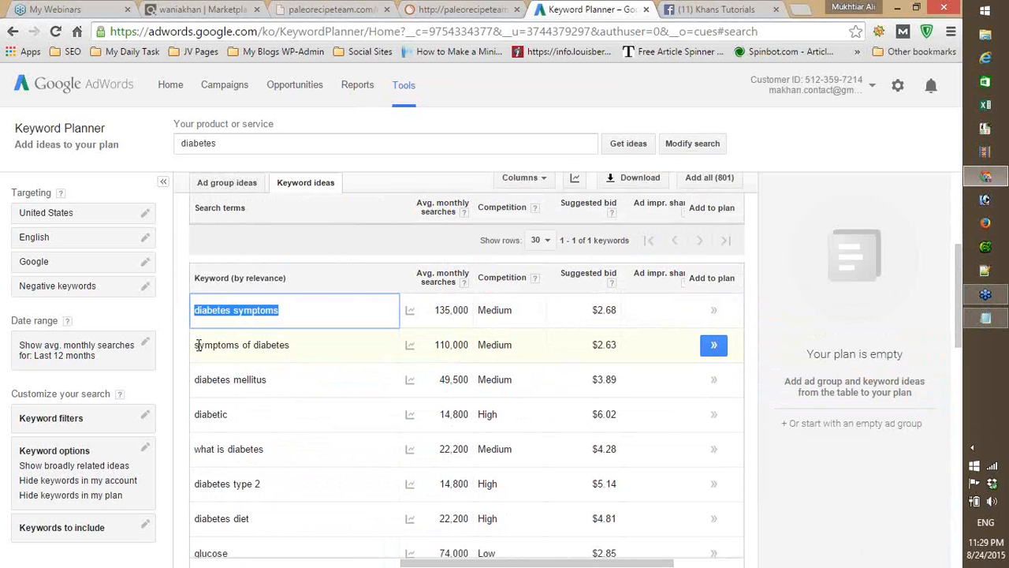
{"action": "left_click_drag", "start_coordinate": [196, 347], "coordinate": [300, 344]}
{"action": "right_click", "coordinate": [275, 352]}
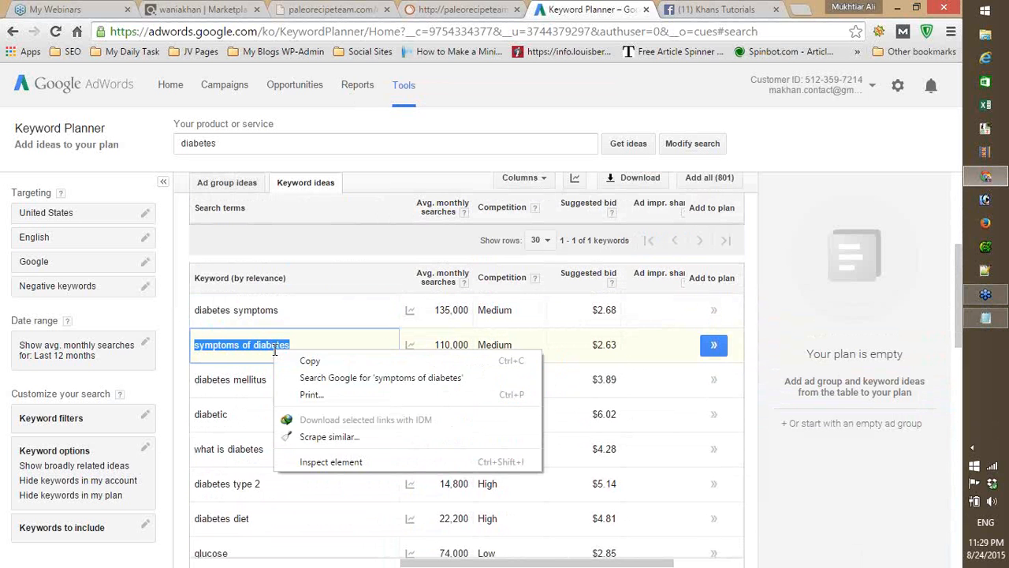
{"action": "left_click", "coordinate": [325, 363]}
- Add the copied keyword "symptoms of diabetes" to the Notepad notes with the value 110,000
{"action": "left_click", "coordinate": [987, 321]}
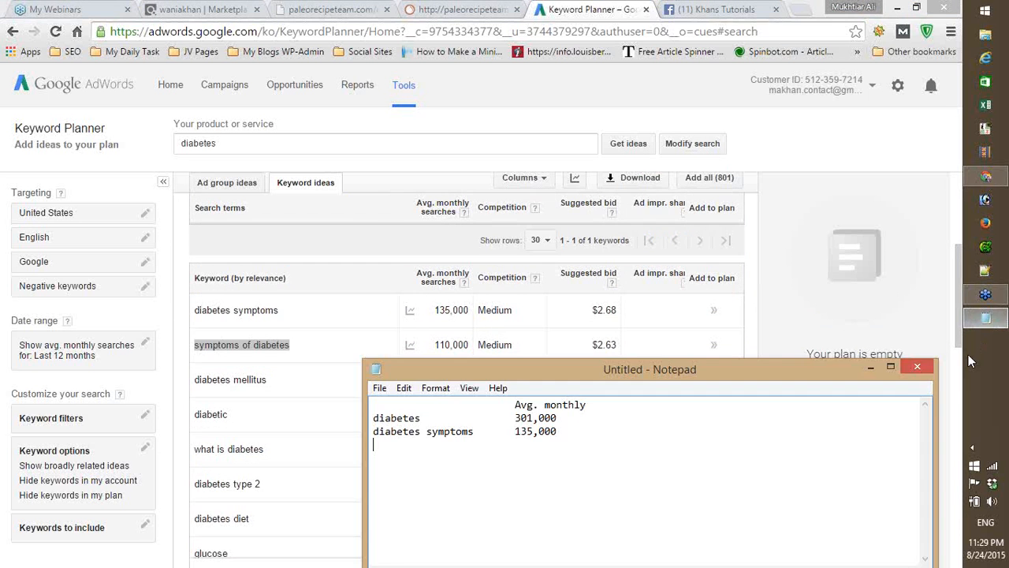
{"action": "key", "text": "ctrl+v"}
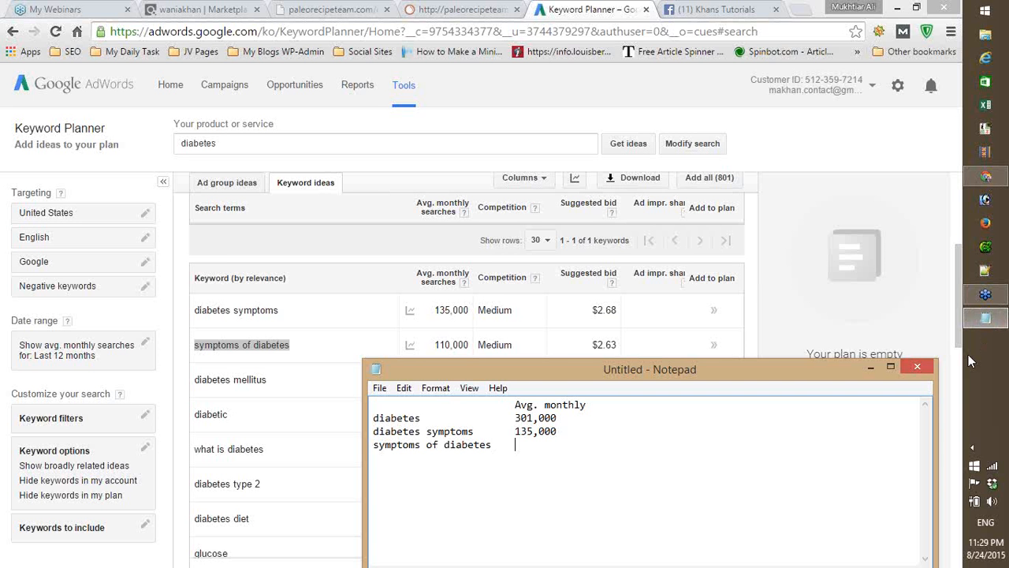
{"action": "key", "text": "Tab"}
{"action": "type", "text": "110,000"}
{"action": "key", "text": "Return"}
- Switch back to Keyword Planner and copy the keyword "diabetes mellitus" from the keyword ideas list
{"action": "left_click", "coordinate": [957, 308]}
{"action": "left_click_drag", "start_coordinate": [957, 312], "coordinate": [954, 328]}
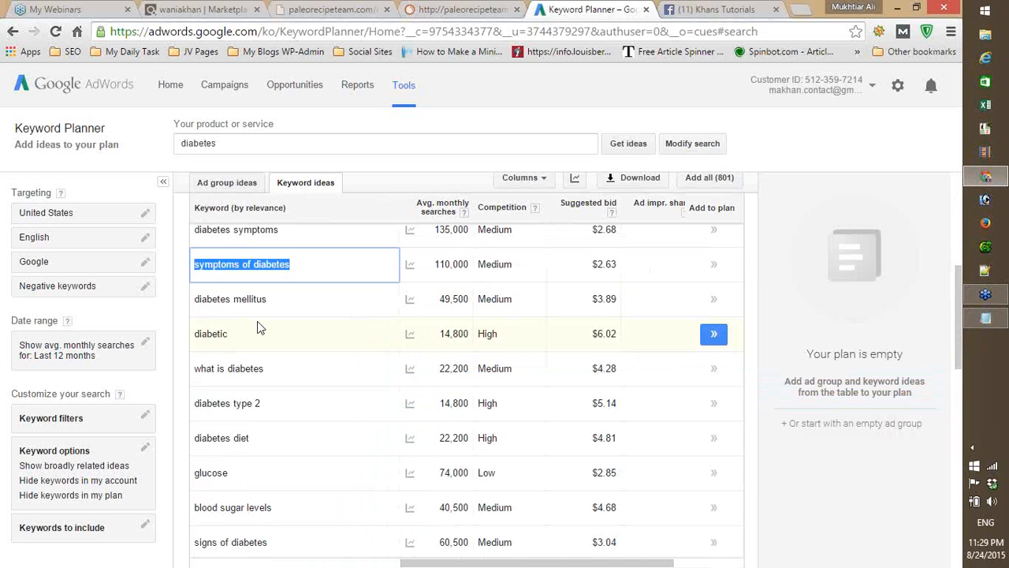
{"action": "left_click_drag", "start_coordinate": [199, 300], "coordinate": [275, 301]}
{"action": "right_click", "coordinate": [241, 299]}
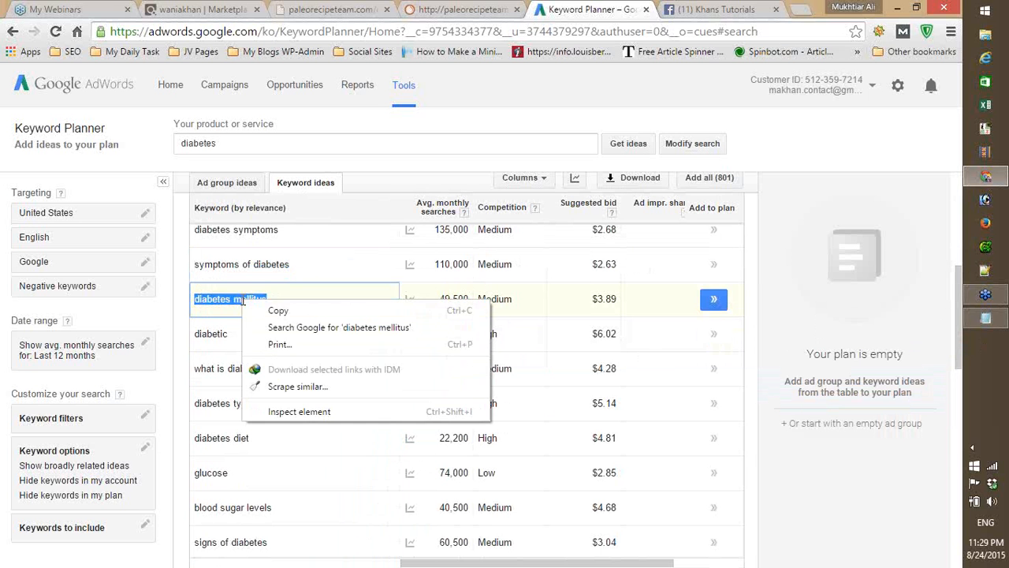
{"action": "left_click", "coordinate": [288, 315]}
- Add the copied keyword "diabetes mellitus" to the Notepad notes with the value 49,500
{"action": "left_click", "coordinate": [988, 318]}
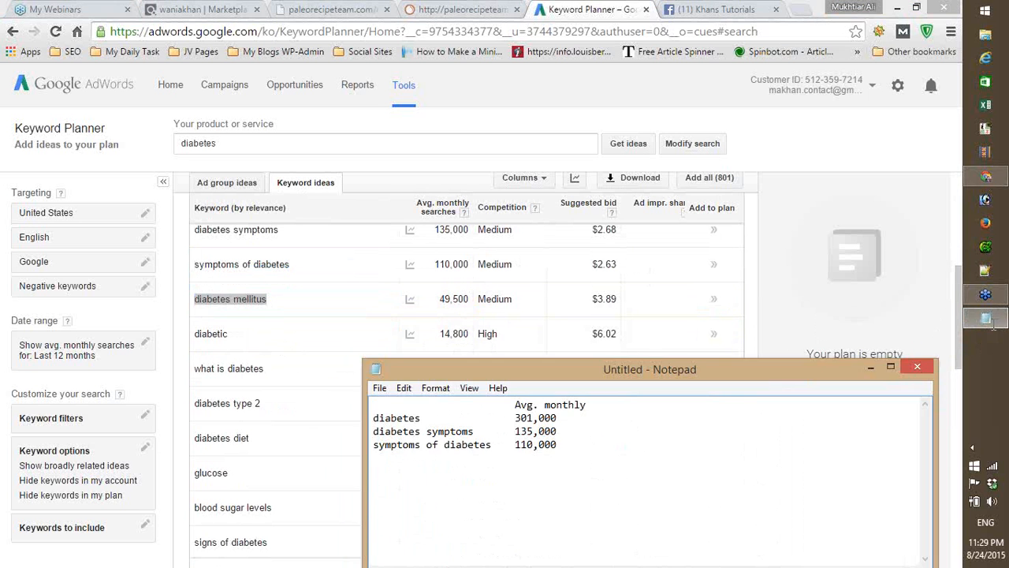
{"action": "key", "text": "ctrl+v"}
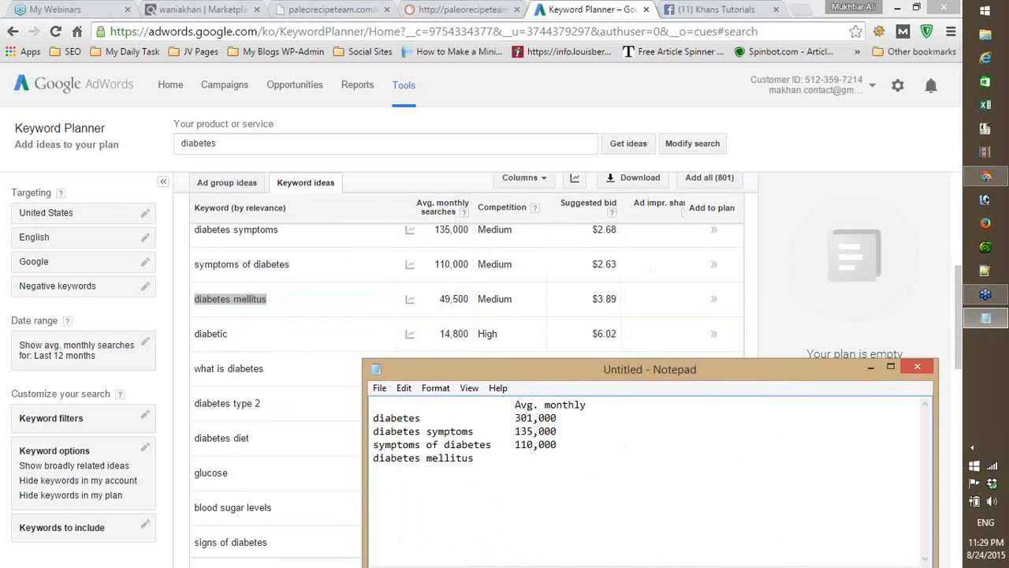
{"action": "key", "text": "Tab"}
{"action": "type", "text": "49,500"}
{"action": "key", "text": "Return"}
- Switch back to Keyword Planner and copy the keyword "what is diabetes" from the keyword ideas list
{"action": "left_click_drag", "start_coordinate": [959, 288], "coordinate": [959, 300]}
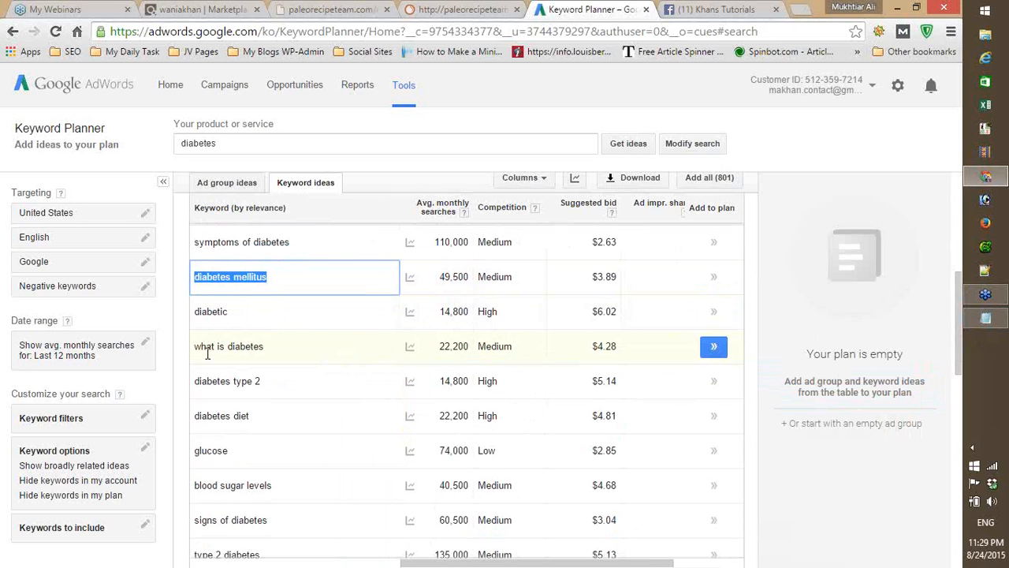
{"action": "left_click_drag", "start_coordinate": [197, 348], "coordinate": [256, 350]}
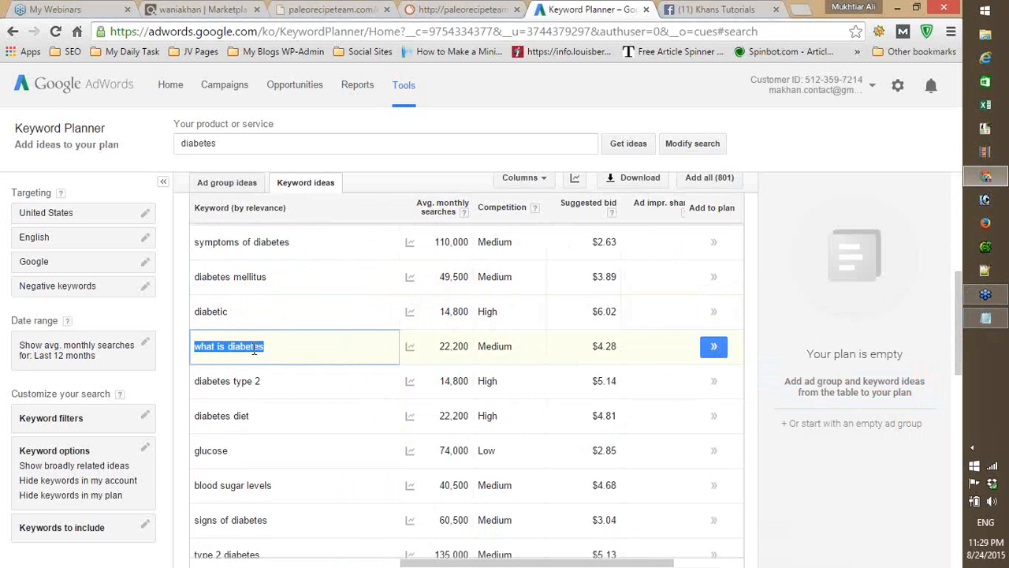
{"action": "right_click", "coordinate": [254, 350]}
{"action": "left_click", "coordinate": [289, 359]}
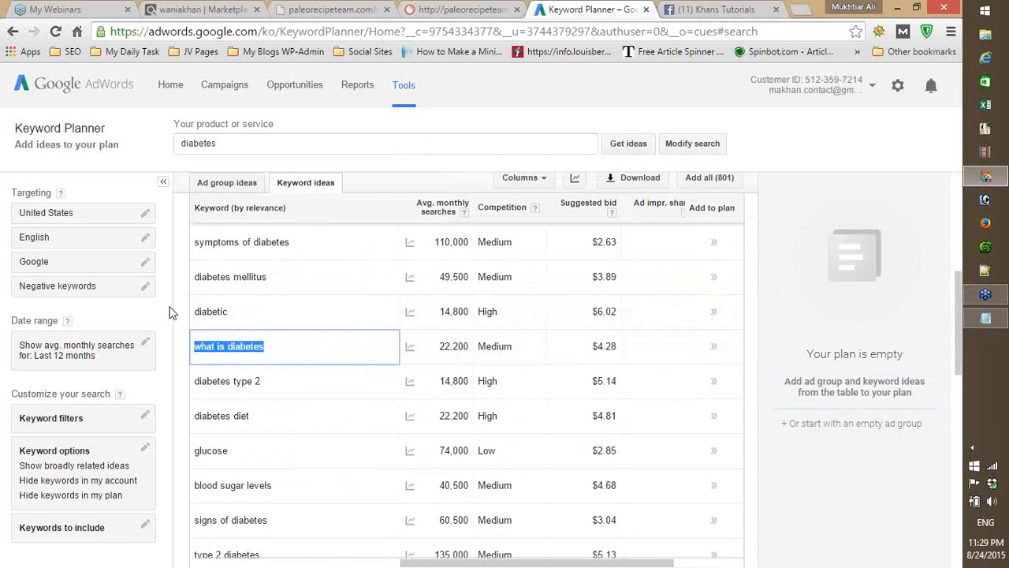
- Add the copied keyword "what is diabetes" to the Notepad notes with the value 22,200
{"action": "left_click", "coordinate": [992, 322]}
{"action": "key", "text": "ctrl+v"}
{"action": "key", "text": "Tab"}
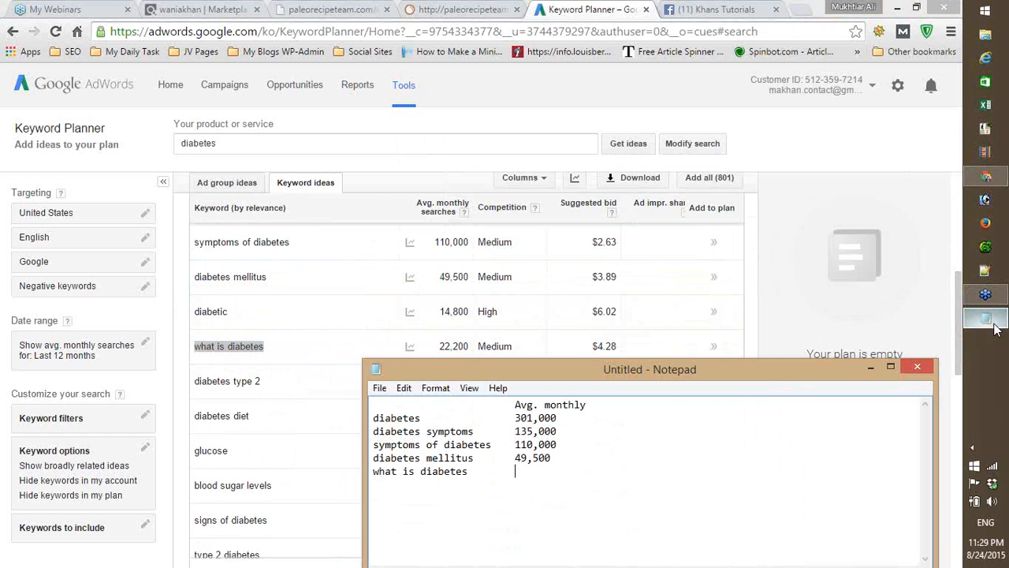
{"action": "type", "text": "22,200"}
{"action": "key", "text": "Return"}
- Switch back to Keyword Planner and copy the keyword "signs of diabetes" from the keyword ideas list
{"action": "left_click", "coordinate": [957, 302]}
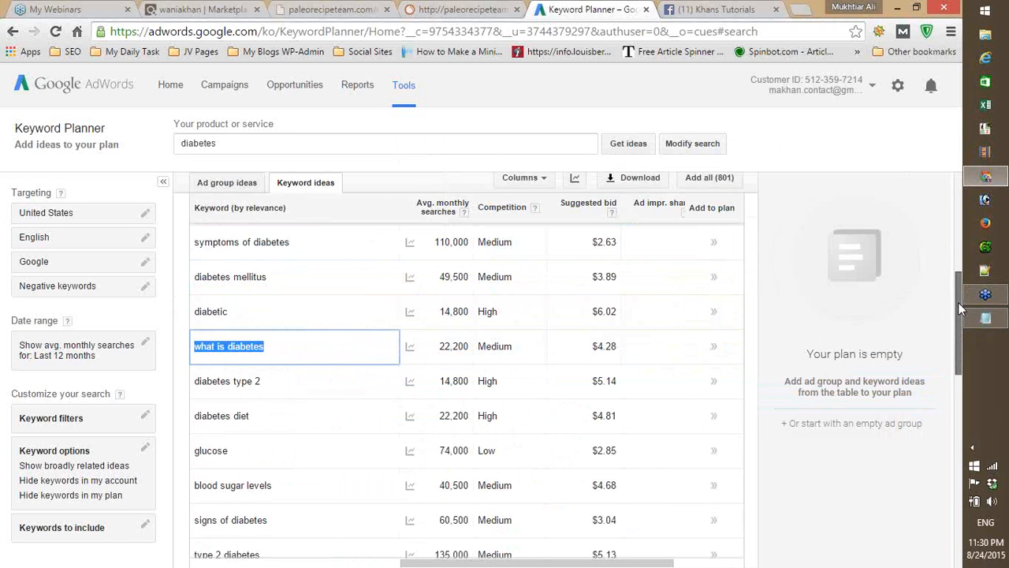
{"action": "left_click_drag", "start_coordinate": [958, 309], "coordinate": [957, 324]}
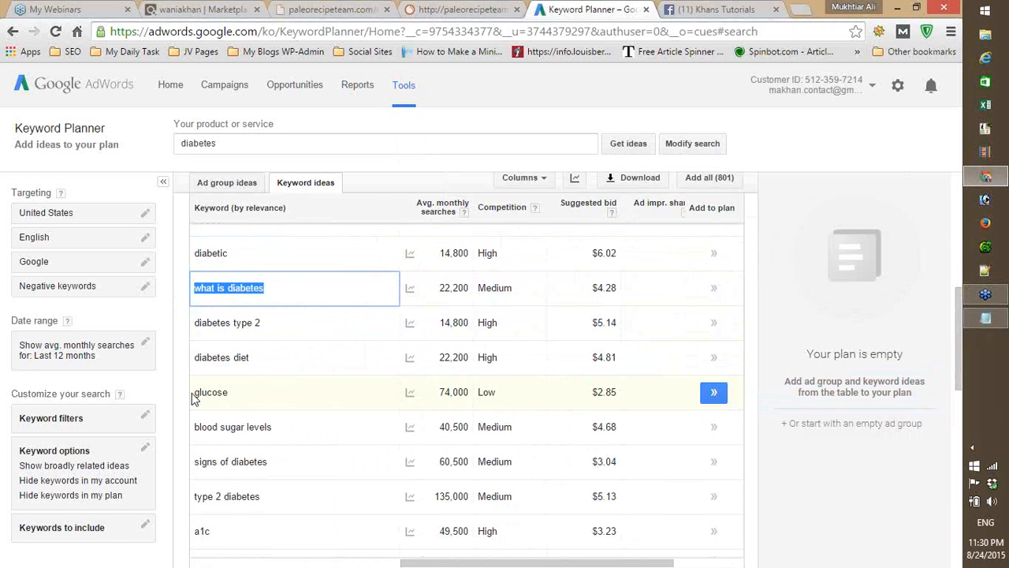
{"action": "triple_click", "coordinate": [197, 464]}
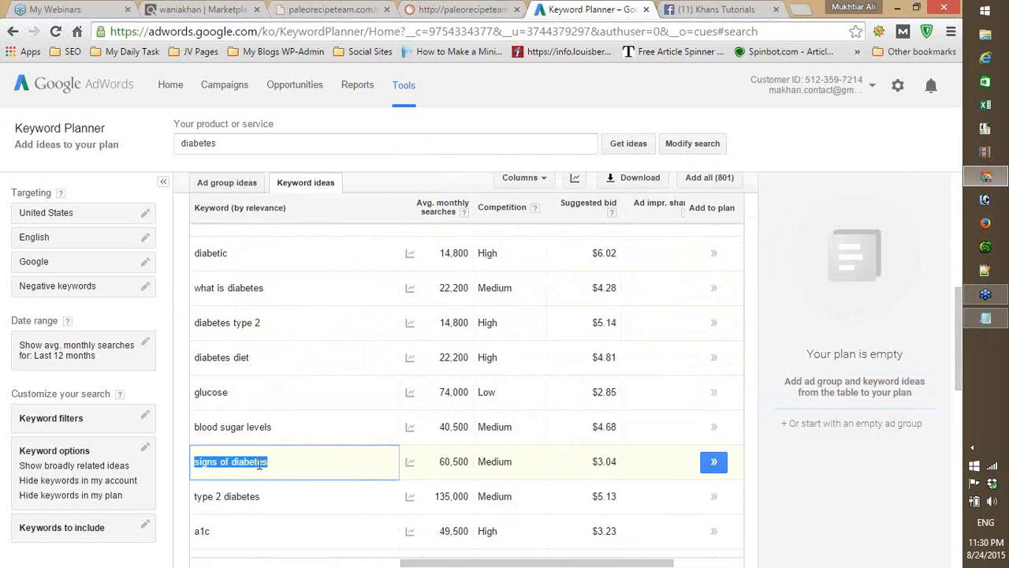
{"action": "right_click", "coordinate": [243, 465]}
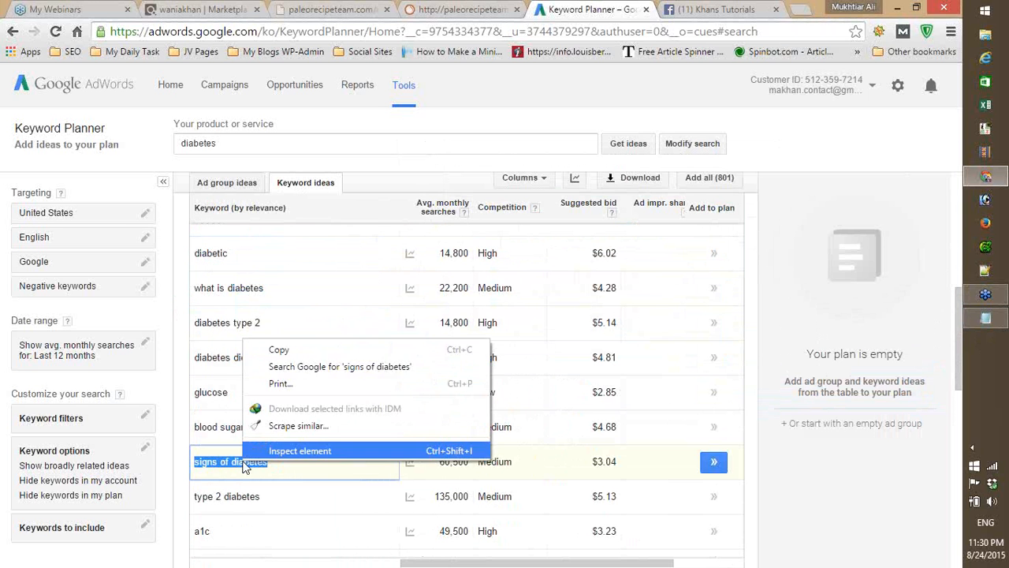
{"action": "left_click", "coordinate": [280, 352]}
- Paste the keyword "signs of diabetes" below the last Notepad entry and move the notes window off that keyword's row in Keyword Planner
{"action": "left_click", "coordinate": [987, 319]}
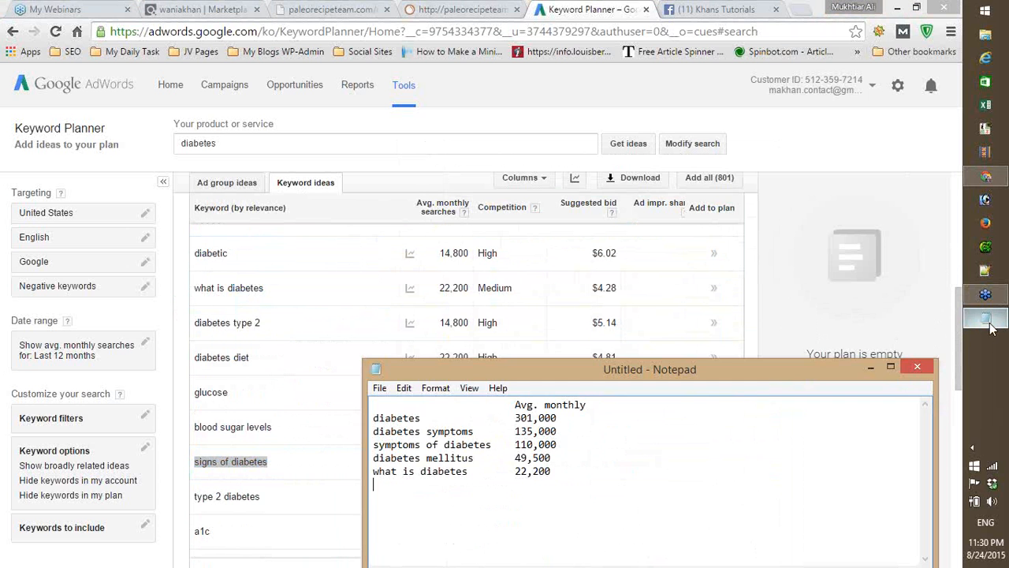
{"action": "key", "text": "Return"}
{"action": "key", "text": "ctrl+v"}
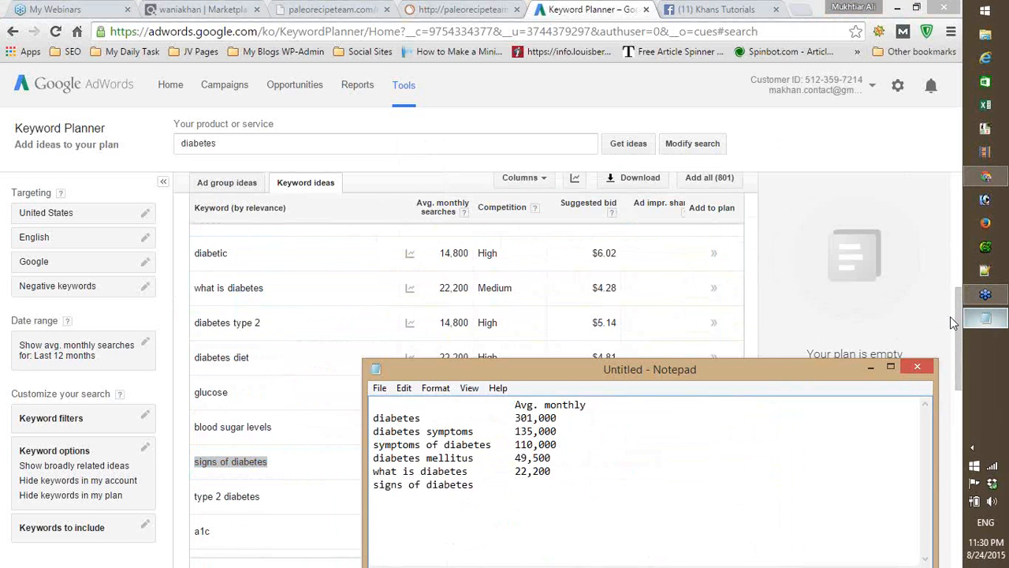
{"action": "left_click_drag", "start_coordinate": [710, 364], "coordinate": [707, 178]}
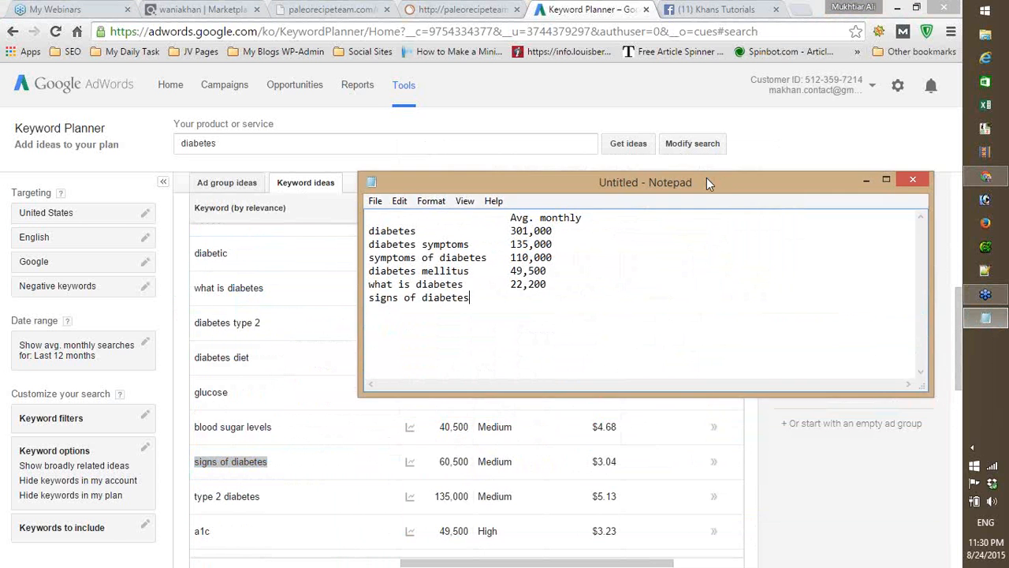
- Enter the value 60,500 beside "signs of diabetes" in the notes, aligned with the values above
{"action": "key", "text": "Tab"}
{"action": "type", "text": "605000"}
{"action": "key", "text": "BackSpace"}
{"action": "key", "text": "Left"}
{"action": "key", "text": "Left"}
{"action": "key", "text": "Left"}
{"action": "type", "text": ","}
{"action": "key", "text": "ctrl+s"}
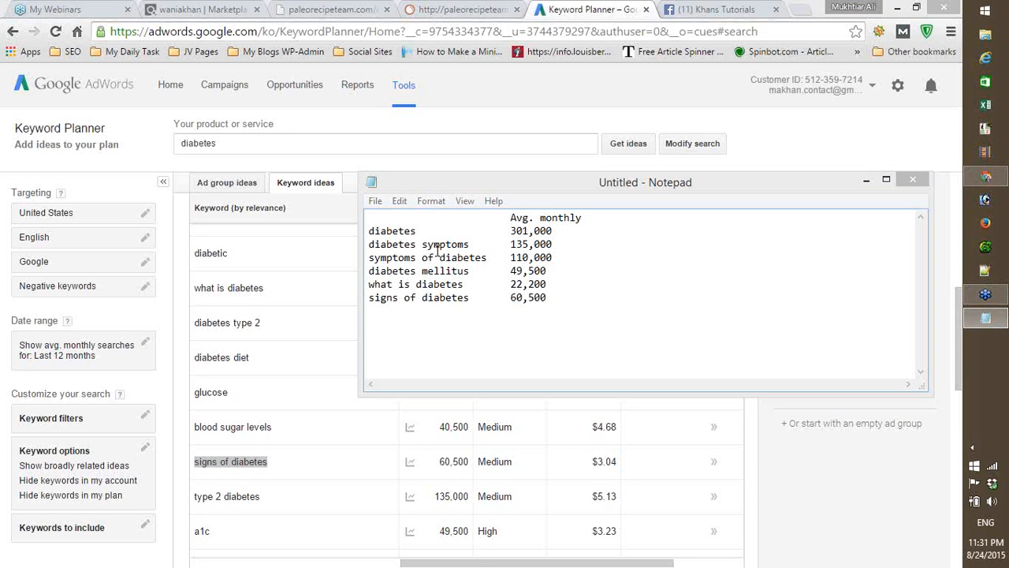
{"action": "left_click", "coordinate": [550, 296]}
{"action": "left_click", "coordinate": [574, 301]}
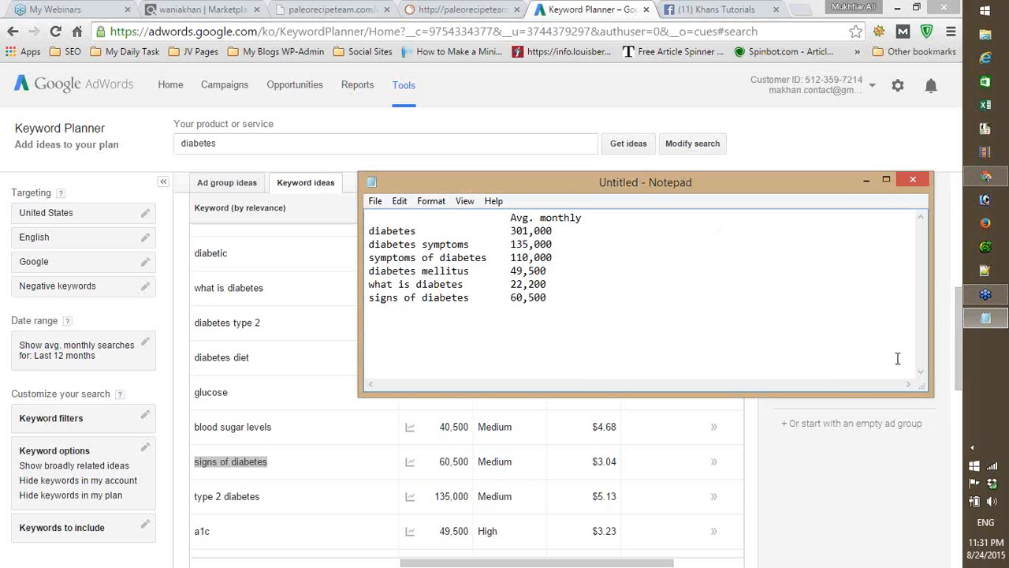
- Look up "australia" as a target location in Keyword Planner's location targeting, clear the entry and close the editor without saving
{"action": "left_click_drag", "start_coordinate": [958, 330], "coordinate": [956, 358]}
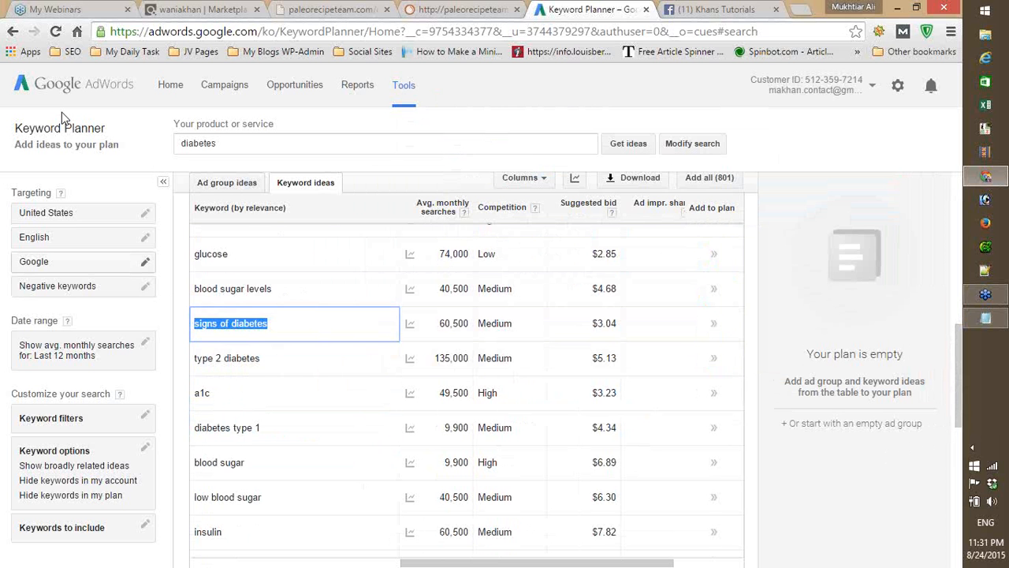
{"action": "left_click", "coordinate": [8, 78]}
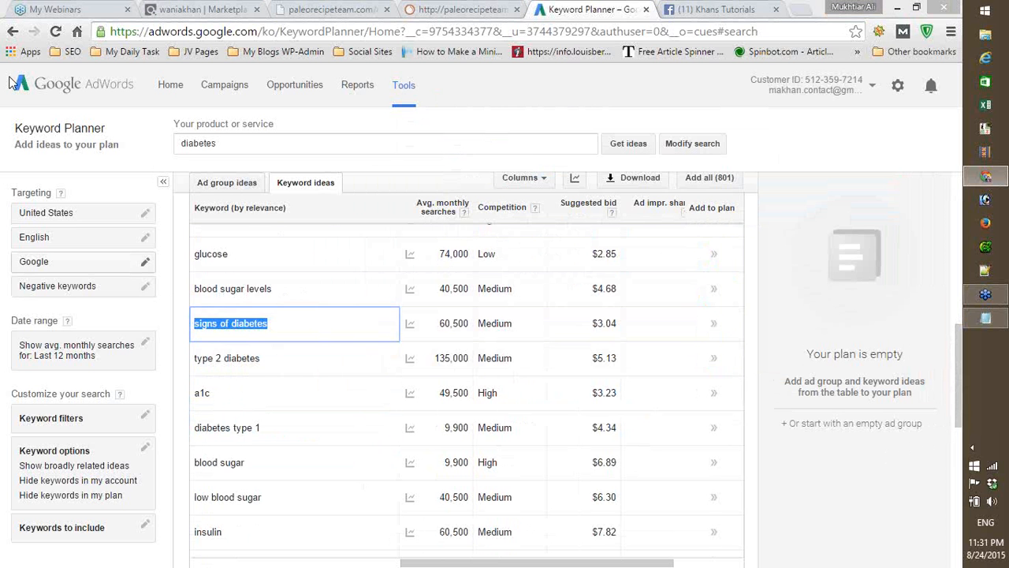
{"action": "left_click", "coordinate": [67, 221]}
{"action": "left_click", "coordinate": [67, 269]}
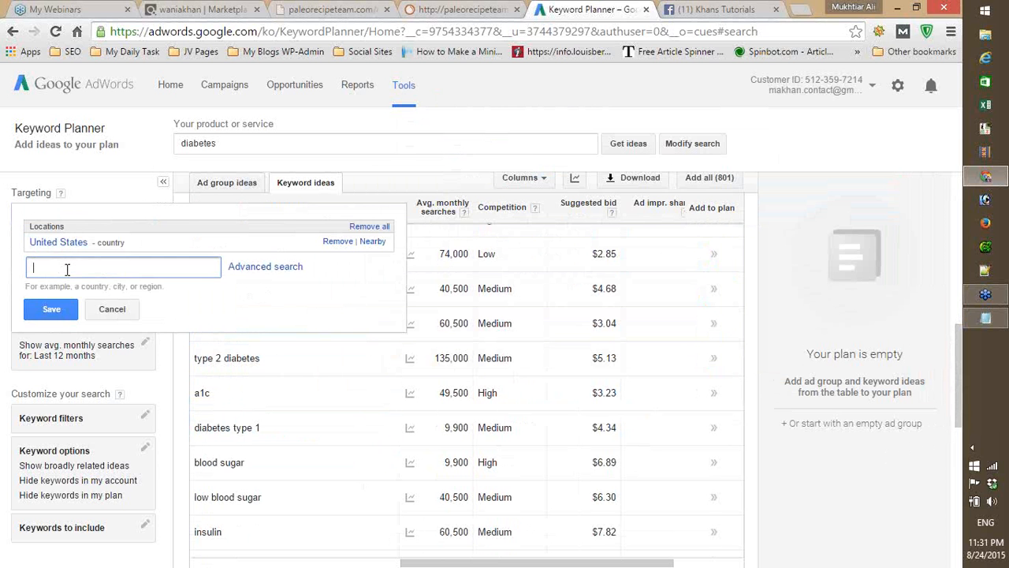
{"action": "type", "text": "australia"}
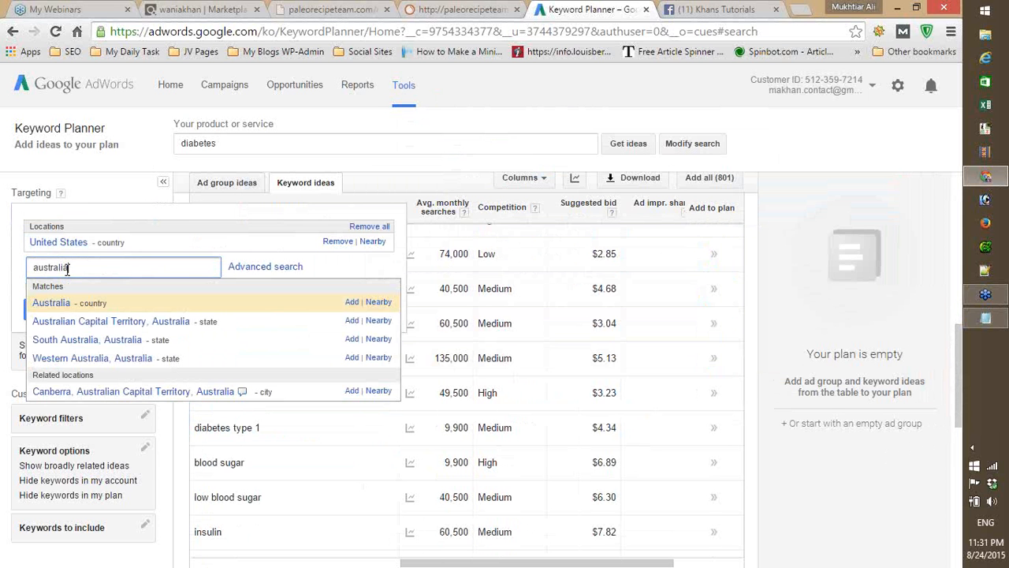
{"action": "key", "text": "BackSpace"}
{"action": "key", "text": "BackSpace"}
{"action": "key", "text": "BackSpace"}
{"action": "key", "text": "BackSpace"}
{"action": "key", "text": "BackSpace"}
{"action": "key", "text": "BackSpace"}
{"action": "key", "text": "BackSpace"}
{"action": "key", "text": "BackSpace"}
{"action": "key", "text": "BackSpace"}
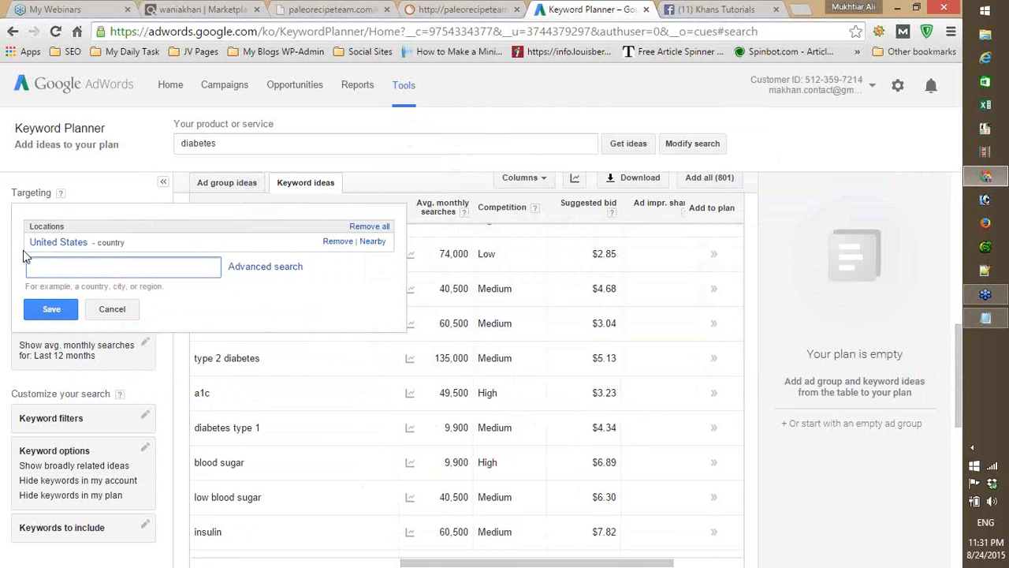
{"action": "key", "text": "Tab"}
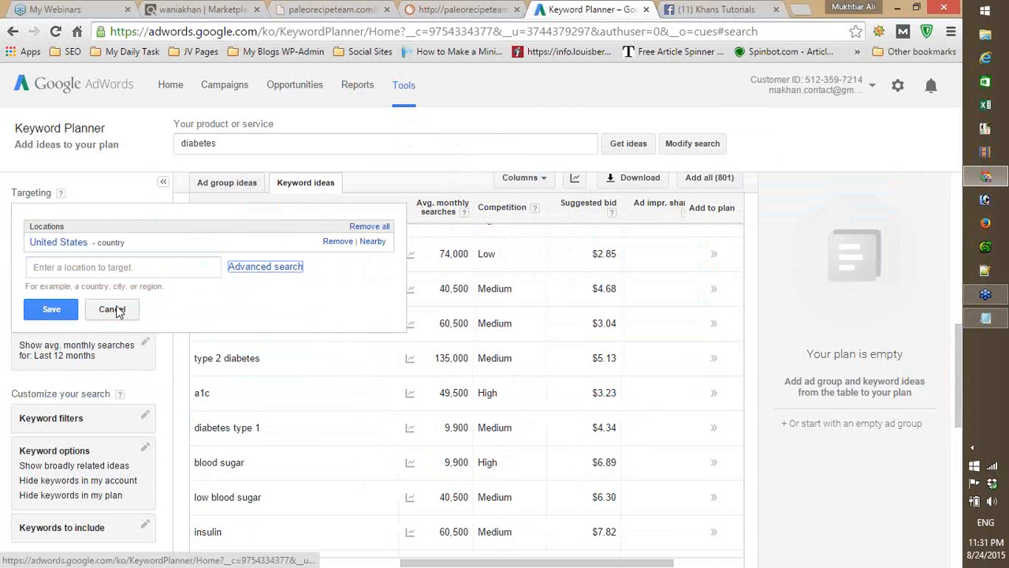
{"action": "left_click", "coordinate": [113, 309]}
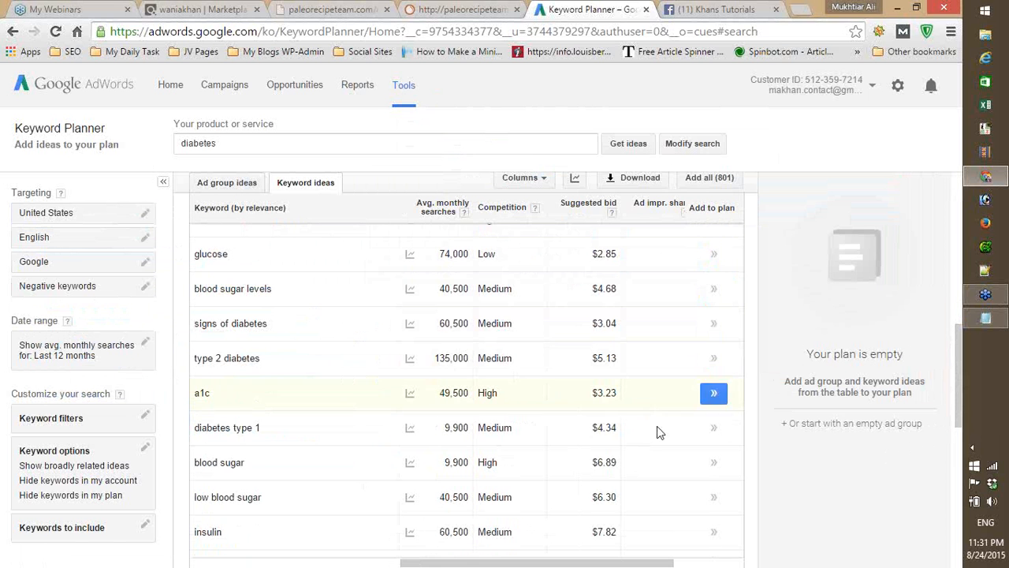
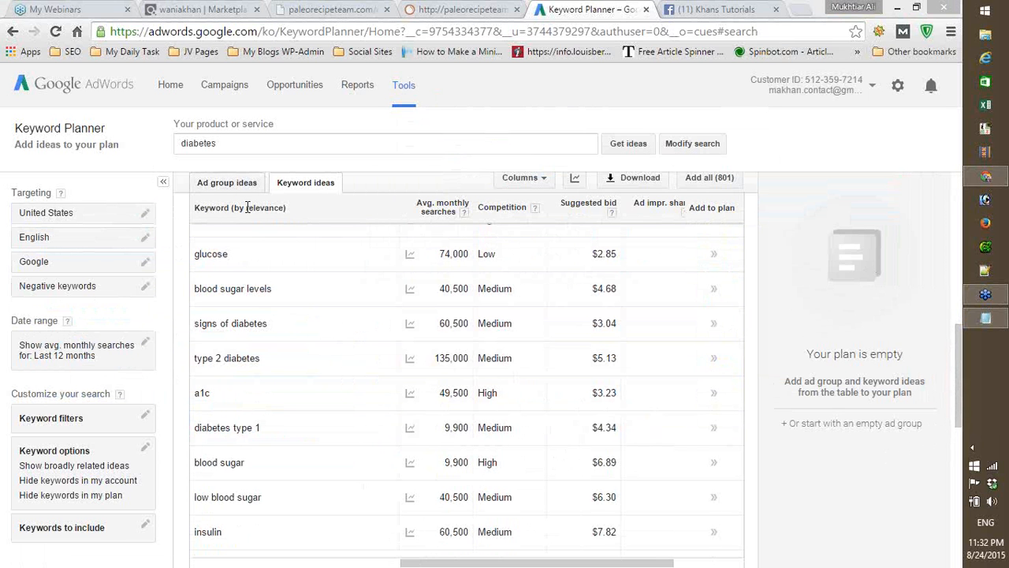
- Review the six diabetes keywords and their average monthly values in the Notepad list, moving the window lower and minimizing it when done
{"action": "left_click_drag", "start_coordinate": [234, 143], "coordinate": [158, 140]}
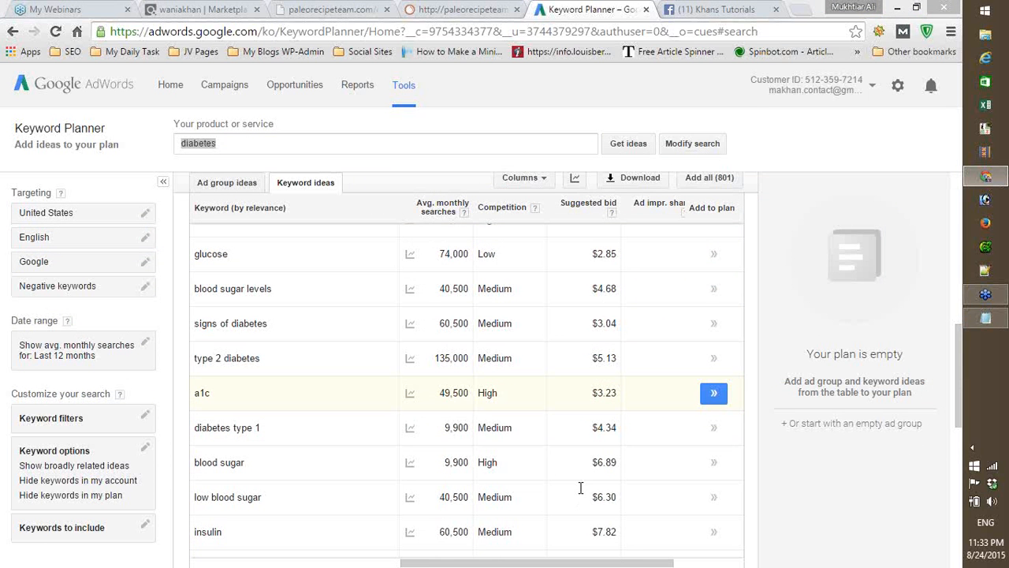
{"action": "left_click", "coordinate": [985, 318]}
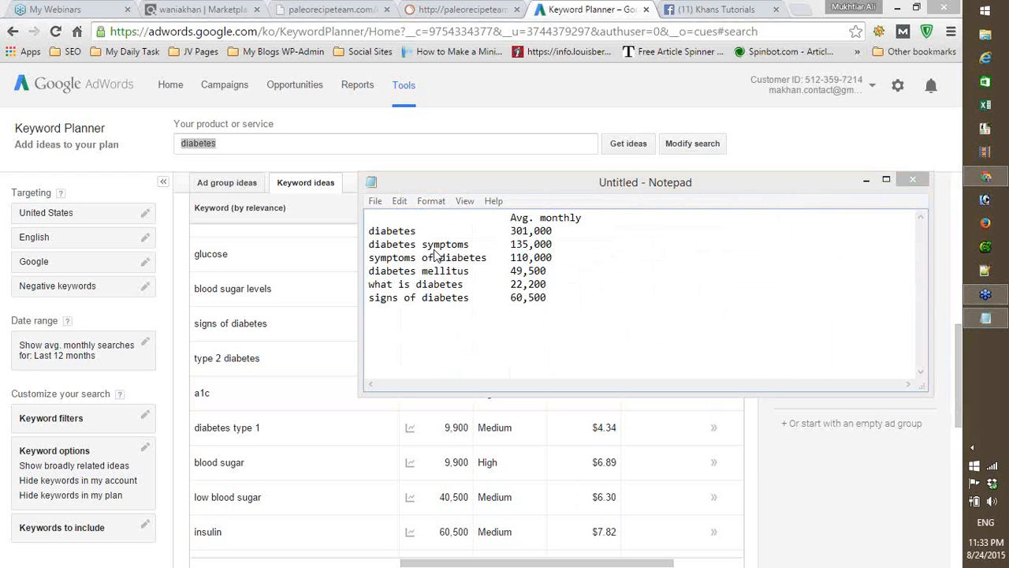
{"action": "left_click_drag", "start_coordinate": [477, 196], "coordinate": [476, 317]}
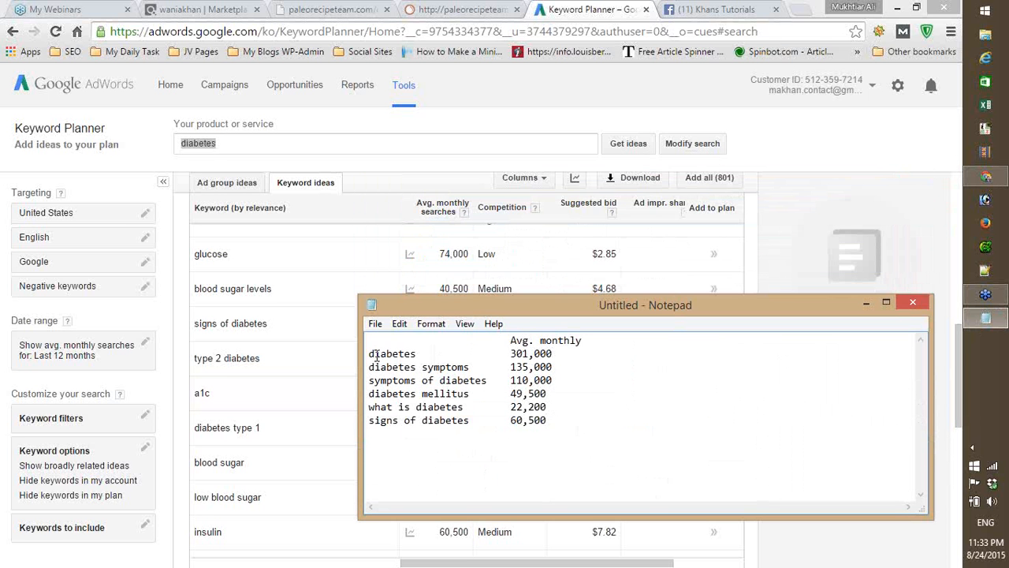
{"action": "left_click_drag", "start_coordinate": [369, 353], "coordinate": [553, 425]}
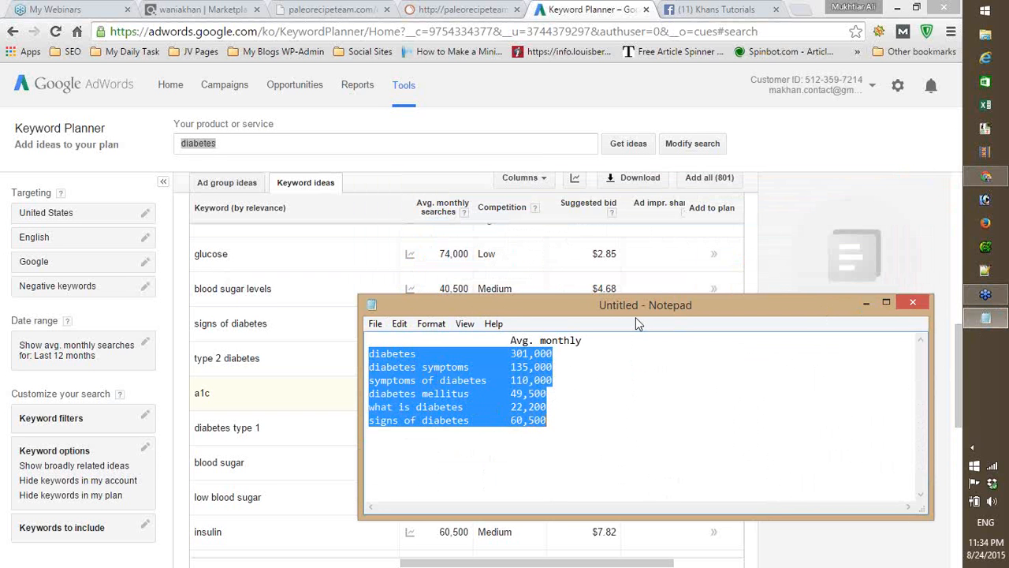
{"action": "left_click", "coordinate": [865, 305]}
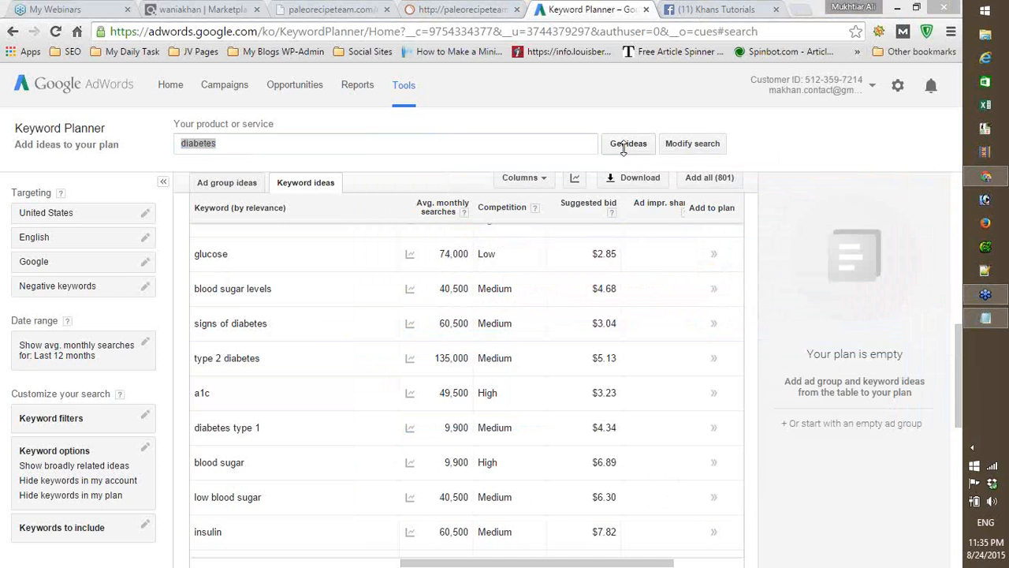
- Open the Commission Forecast.xlsx workbook from the desktop in Excel and maximize its window
{"action": "left_click", "coordinate": [896, 12]}
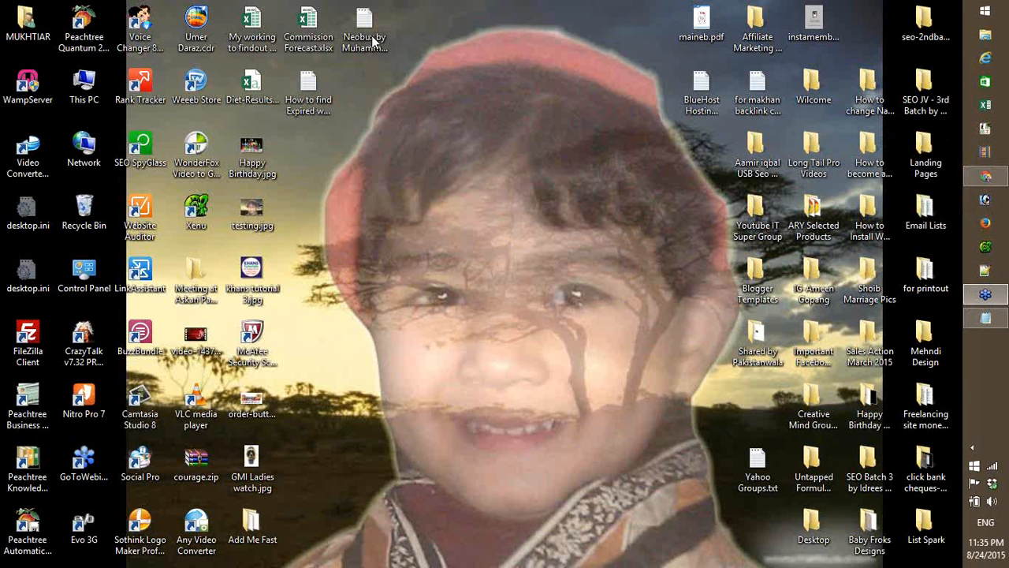
{"action": "double_click", "coordinate": [319, 36]}
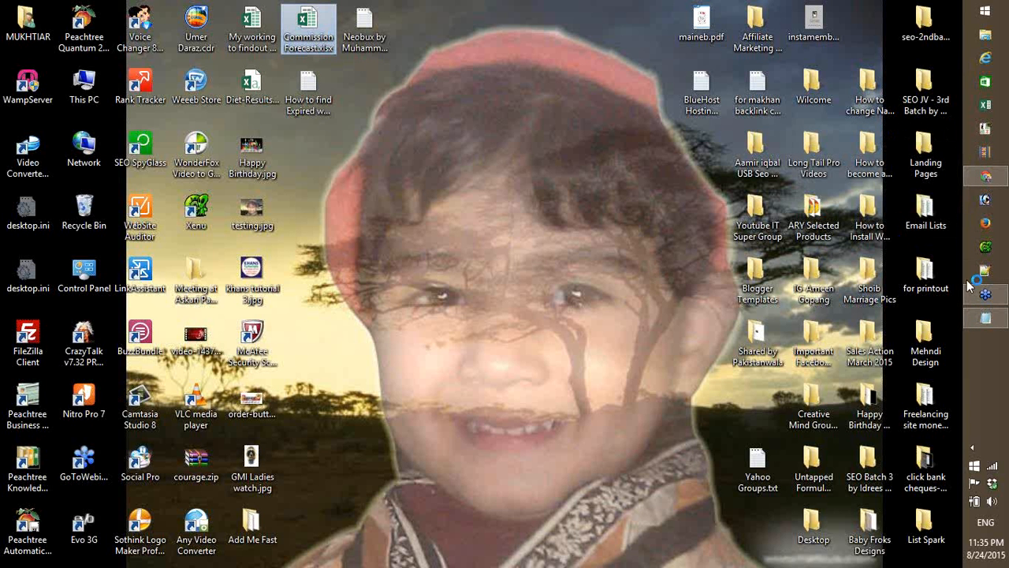
{"action": "left_click", "coordinate": [986, 176]}
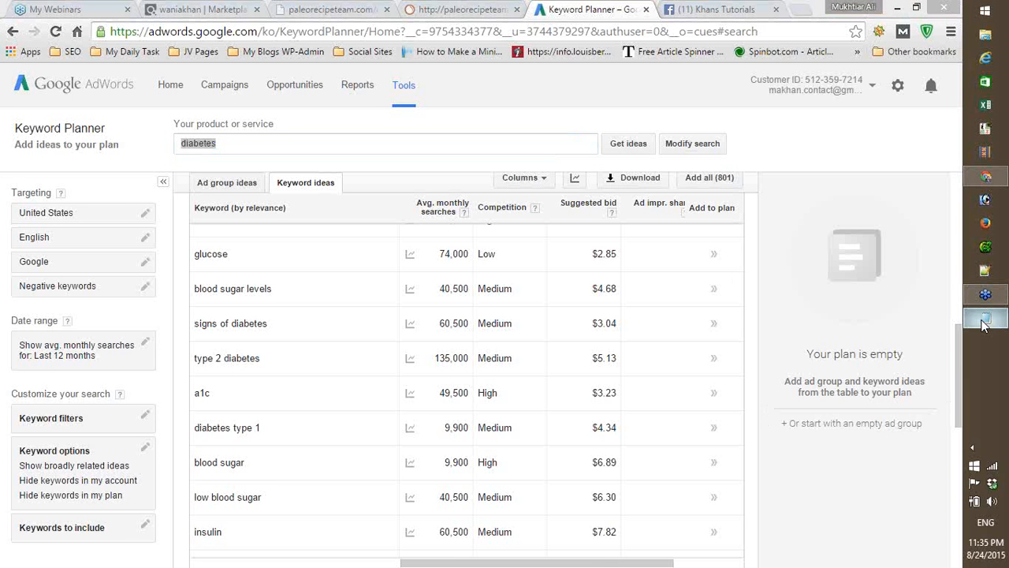
{"action": "mouse_move", "coordinate": [984, 325]}
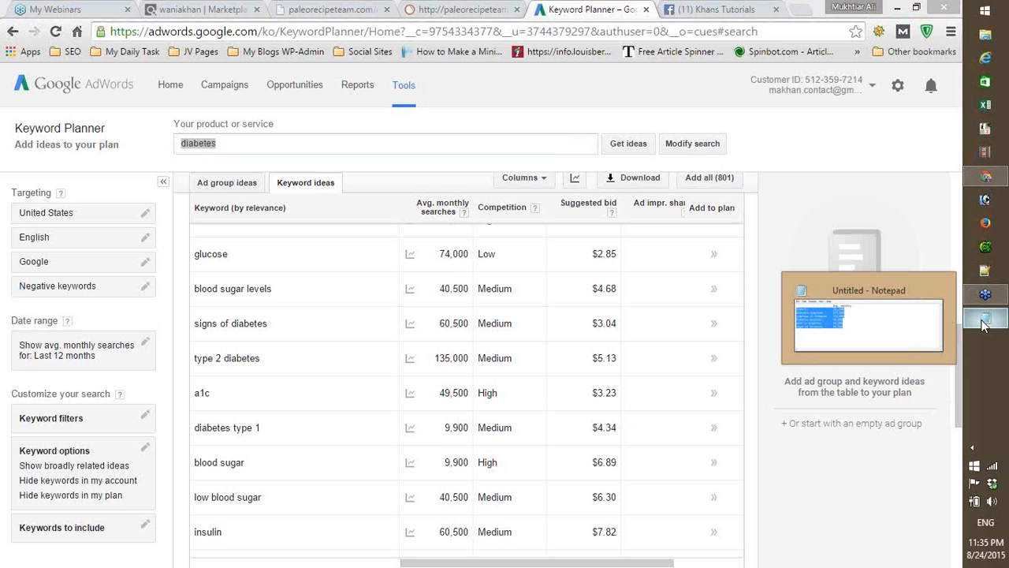
{"action": "left_click", "coordinate": [984, 325]}
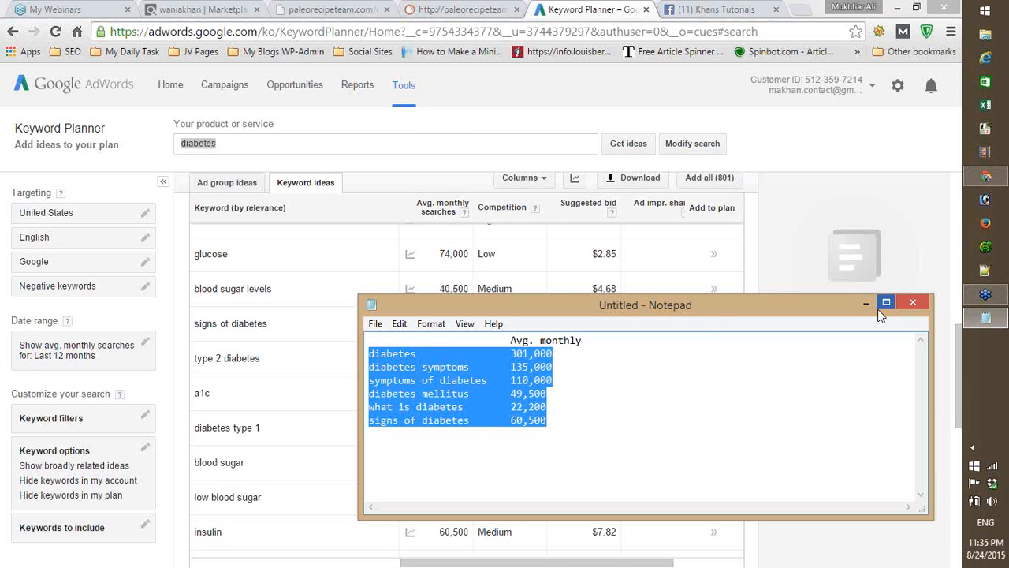
{"action": "left_click", "coordinate": [986, 105]}
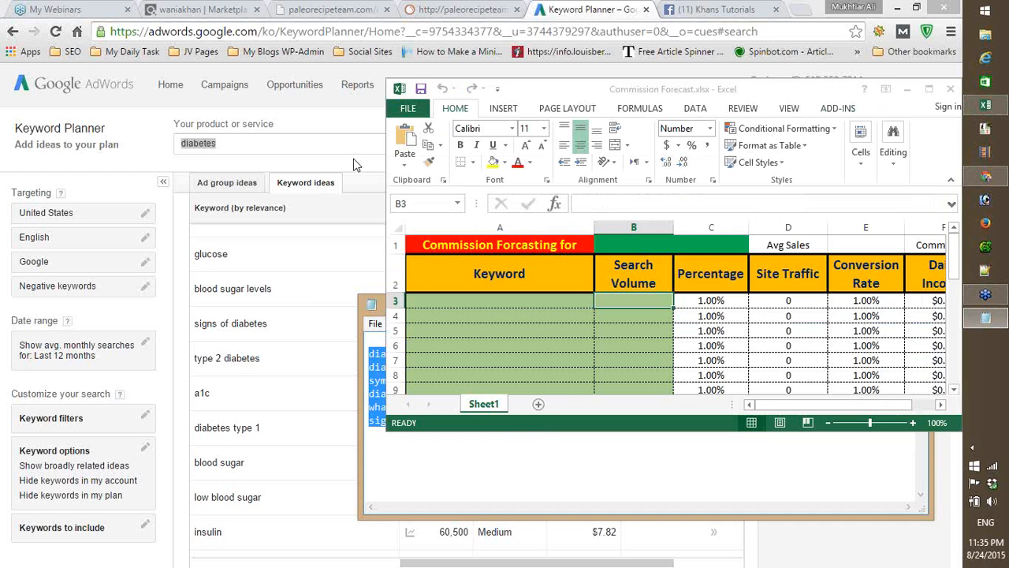
{"action": "left_click", "coordinate": [931, 92]}
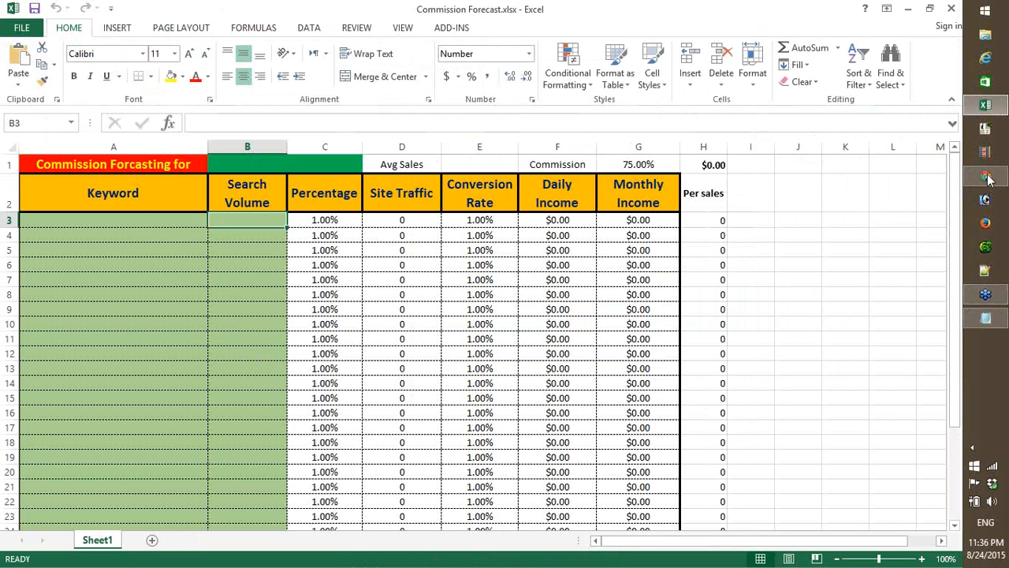
- Switch back to the Notepad list and copy the six keyword rows with their average monthly values, leaving out the heading line
{"action": "mouse_move", "coordinate": [986, 181]}
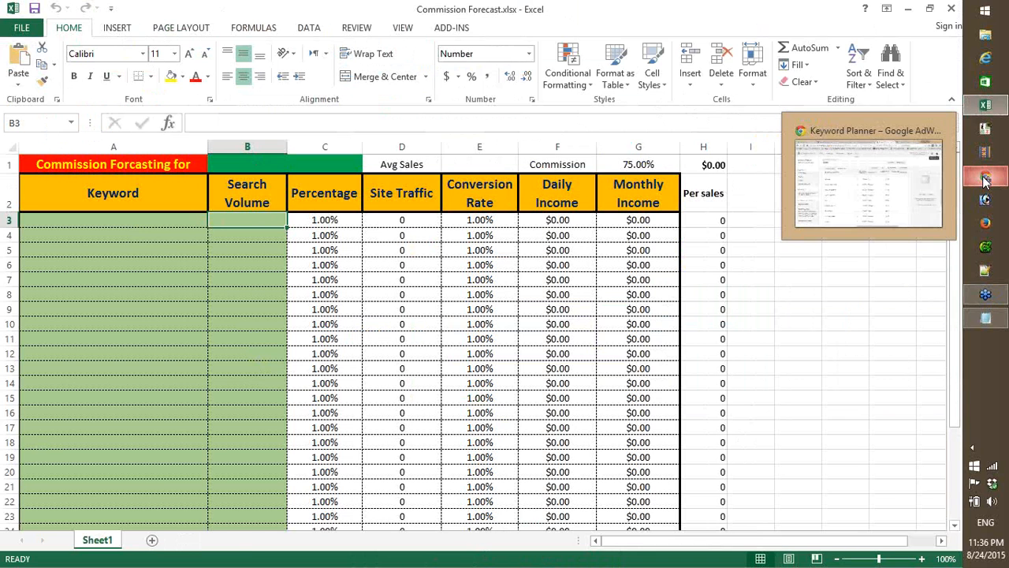
{"action": "left_click", "coordinate": [984, 181]}
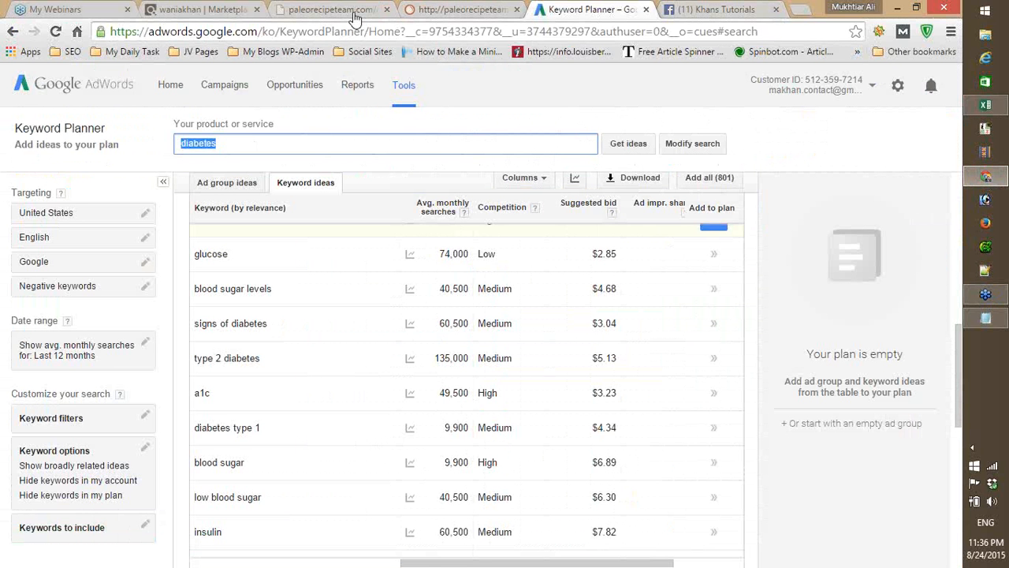
{"action": "left_click", "coordinate": [986, 318]}
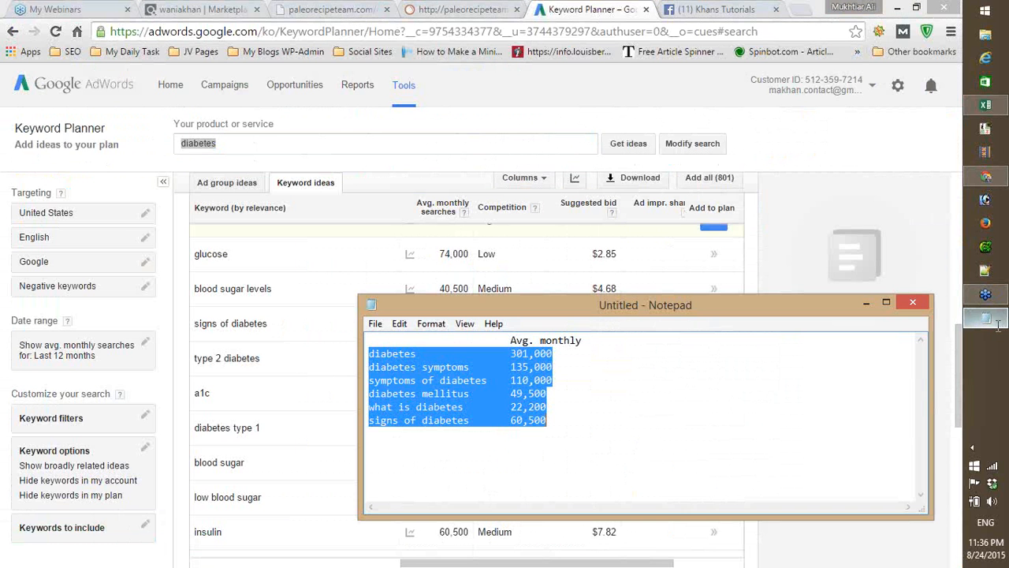
{"action": "left_click", "coordinate": [388, 392]}
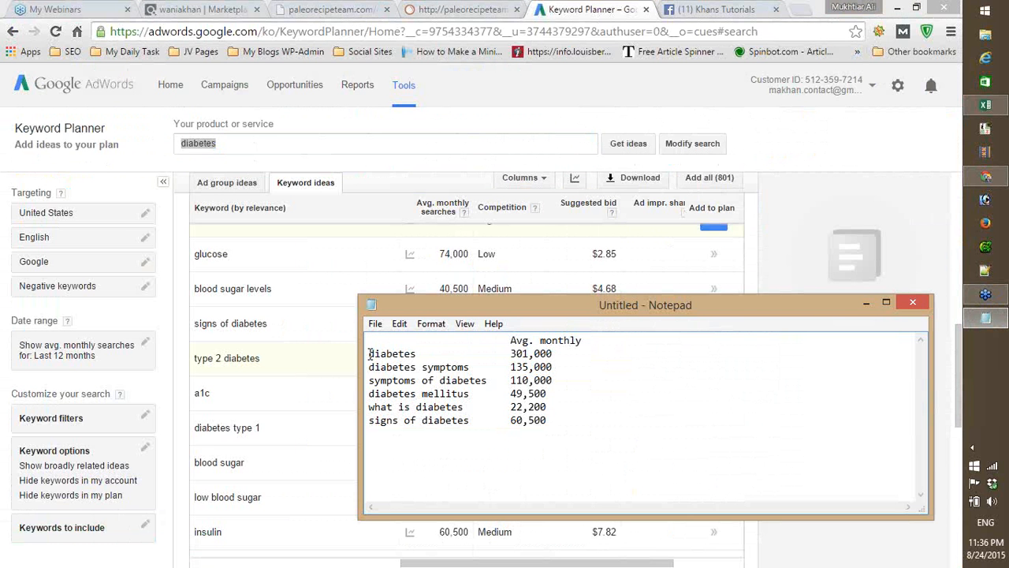
{"action": "left_click_drag", "start_coordinate": [369, 354], "coordinate": [548, 420]}
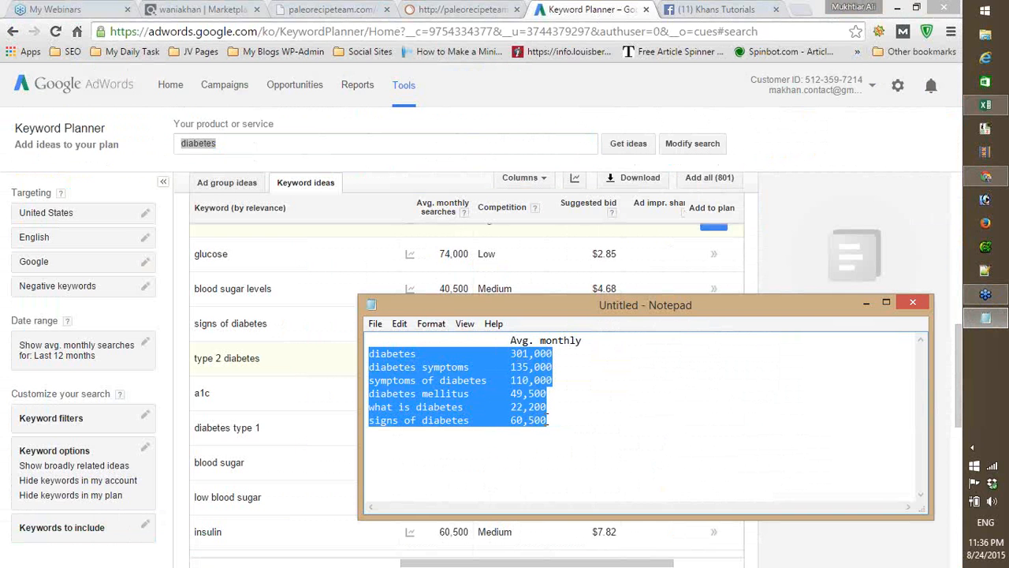
{"action": "right_click", "coordinate": [472, 395]}
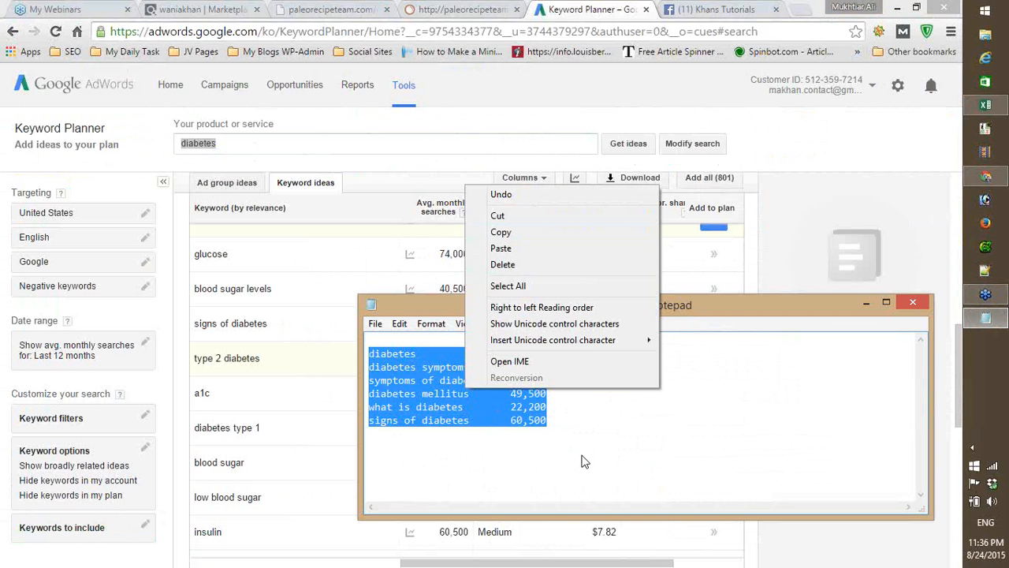
{"action": "left_click", "coordinate": [511, 235]}
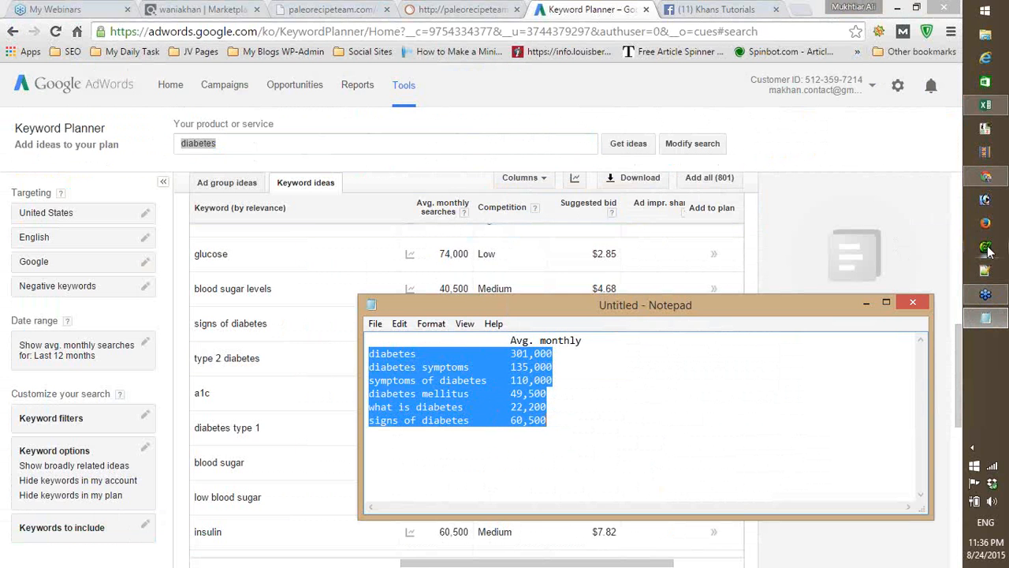
- Switch to the Commission Forecast workbook and paste the copied keyword rows at cell A3 as plain Text
{"action": "left_click", "coordinate": [986, 105]}
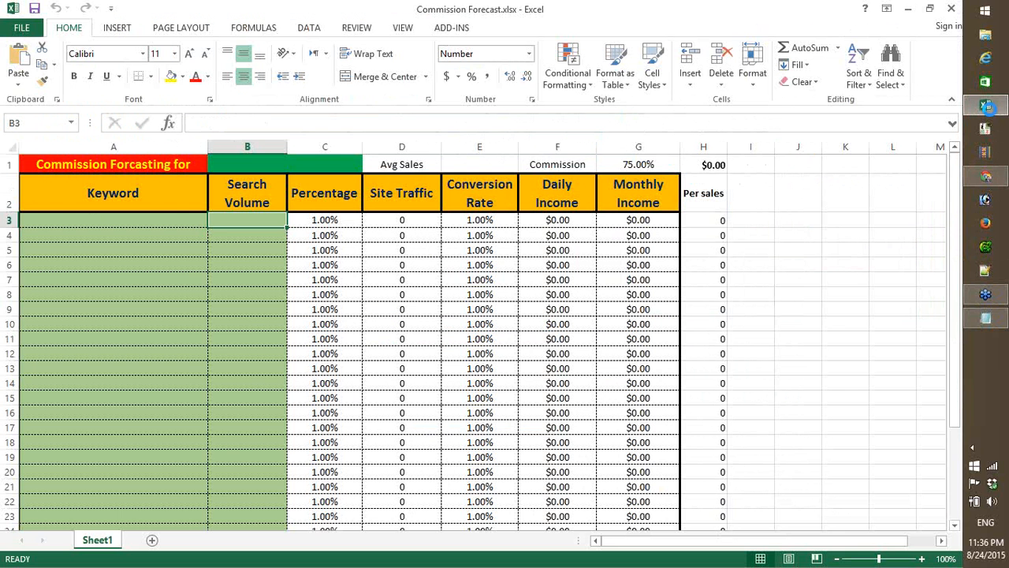
{"action": "left_click", "coordinate": [93, 221]}
{"action": "right_click", "coordinate": [93, 222]}
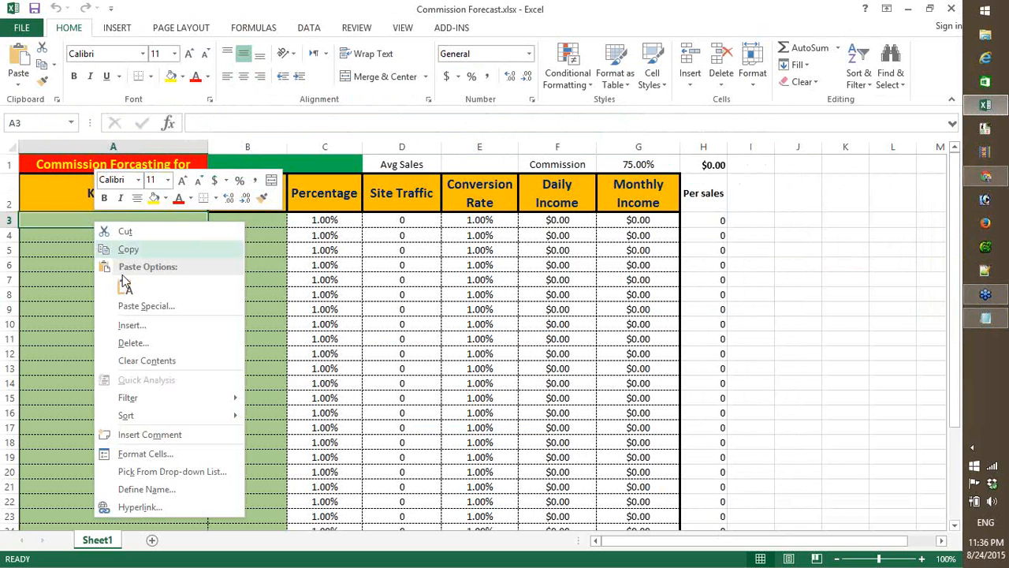
{"action": "left_click", "coordinate": [130, 304]}
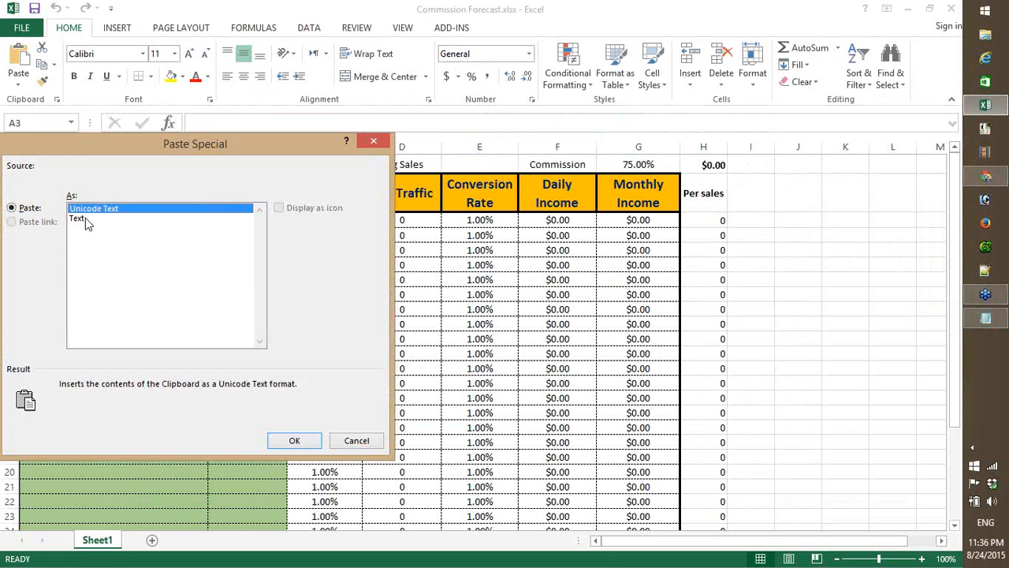
{"action": "left_click", "coordinate": [85, 218]}
{"action": "left_click", "coordinate": [294, 440]}
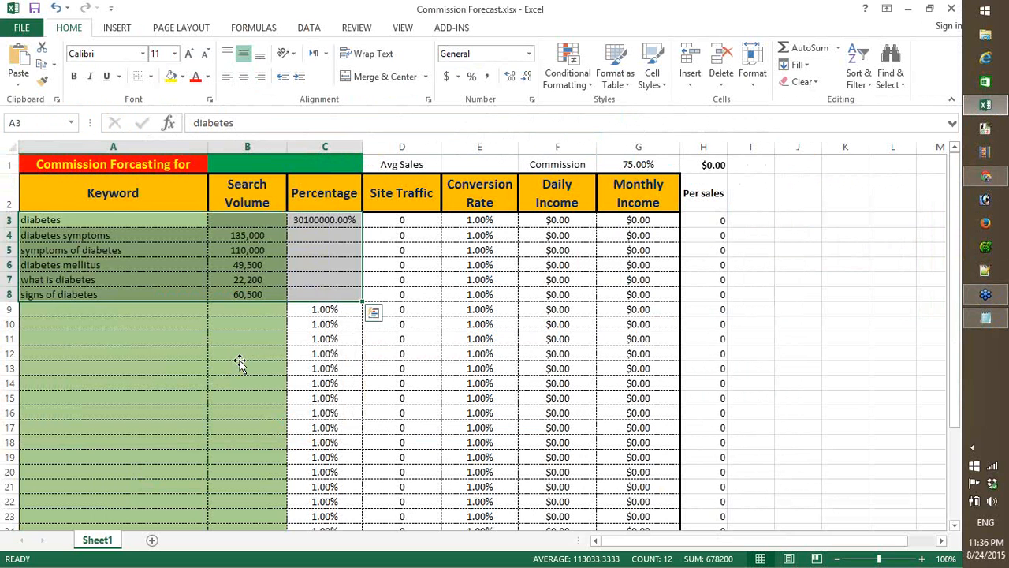
- Copy the 1.00% value from cell C9 into the Percentage cells C3 to C8 of the keyword rows
{"action": "left_click", "coordinate": [238, 359]}
{"action": "left_click", "coordinate": [322, 309]}
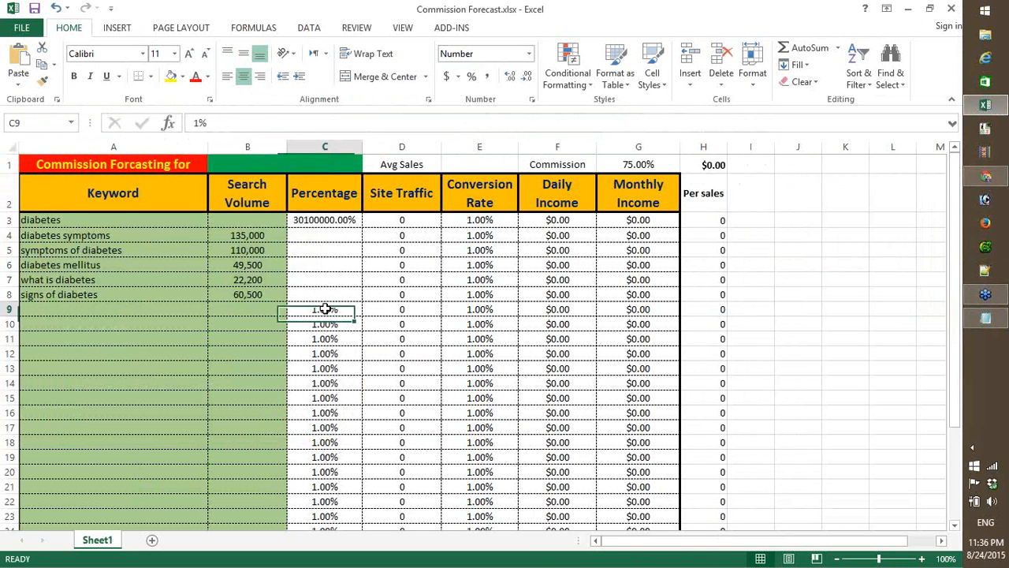
{"action": "key", "text": "ctrl+c"}
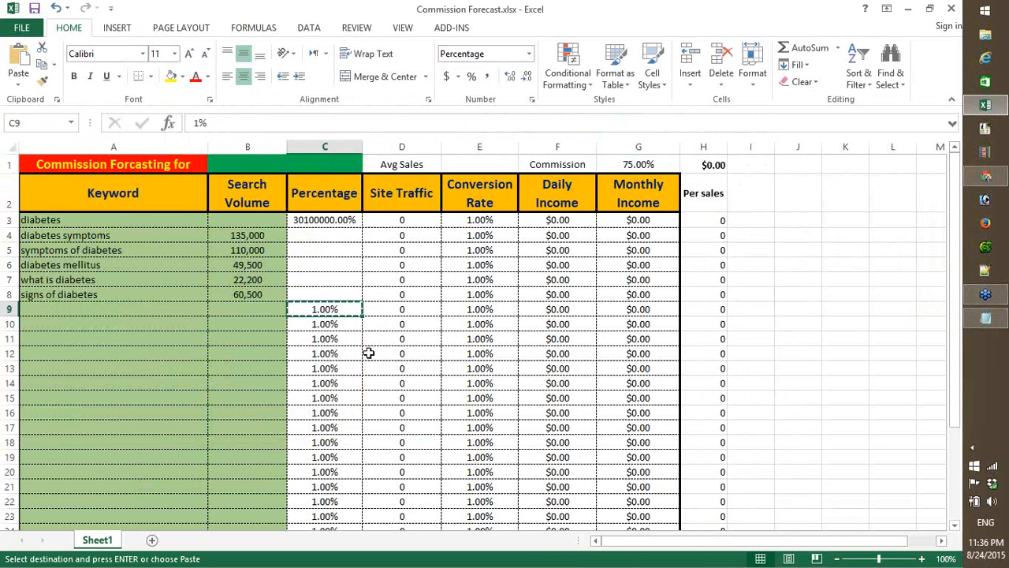
{"action": "key", "text": "Up"}
{"action": "key", "text": "shift+Up"}
{"action": "key", "text": "shift+Up"}
{"action": "key", "text": "shift+Up"}
{"action": "key", "text": "shift+Up"}
{"action": "key", "text": "shift+Up"}
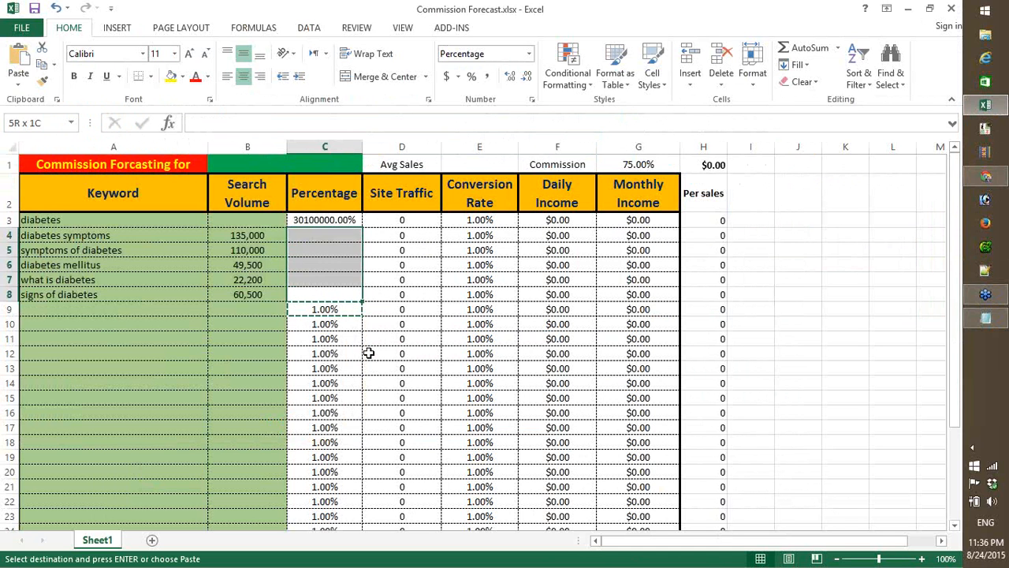
{"action": "key", "text": "ctrl+v"}
- Enter 301,000 as the search volume for "diabetes" in cell B3
{"action": "key", "text": "Left"}
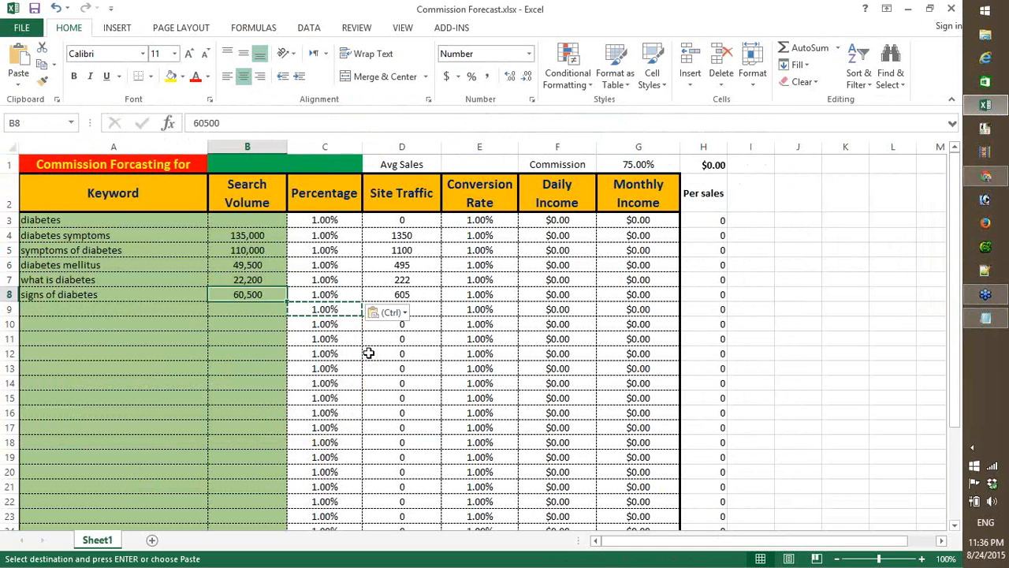
{"action": "key", "text": "Up"}
{"action": "key", "text": "Up"}
{"action": "key", "text": "Up"}
{"action": "key", "text": "Up"}
{"action": "key", "text": "Up"}
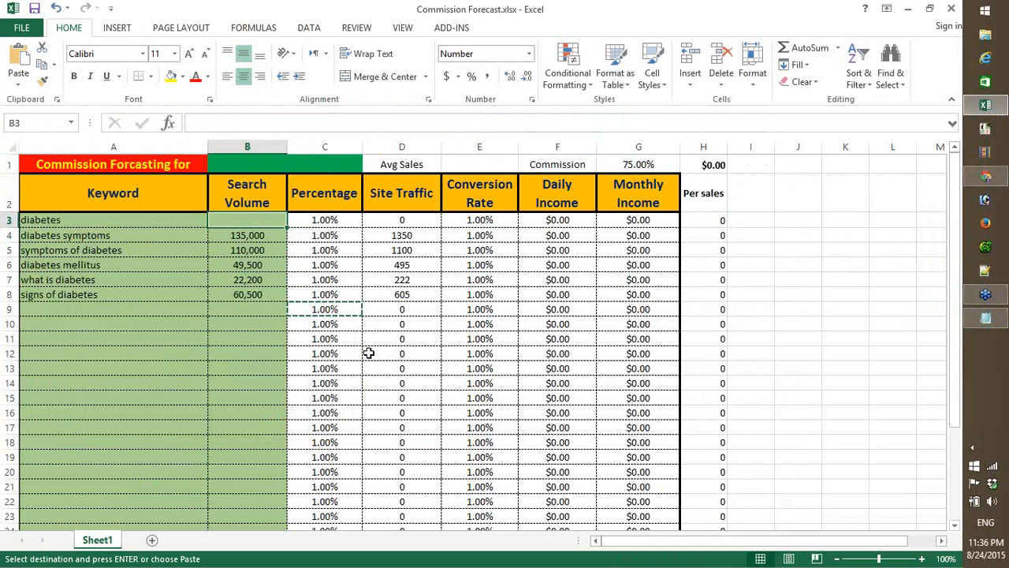
{"action": "type", "text": "301,000"}
{"action": "key", "text": "Return"}
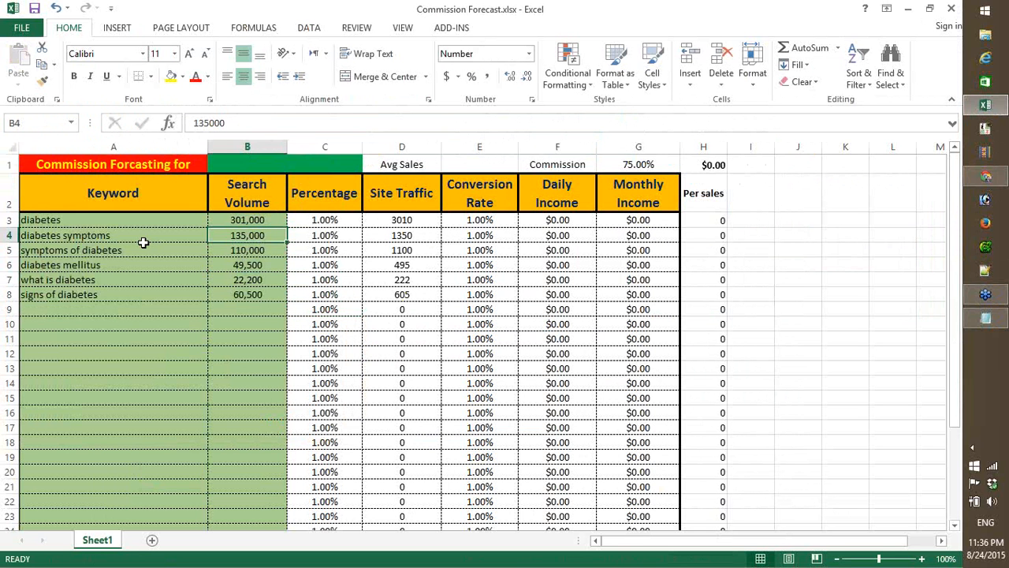
{"action": "left_click", "coordinate": [94, 220]}
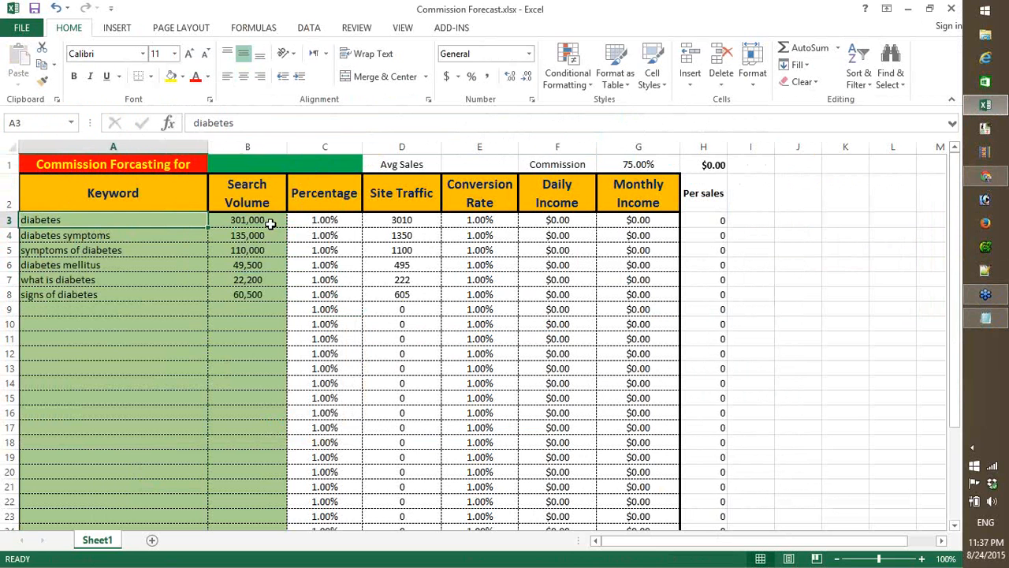
{"action": "left_click", "coordinate": [269, 221]}
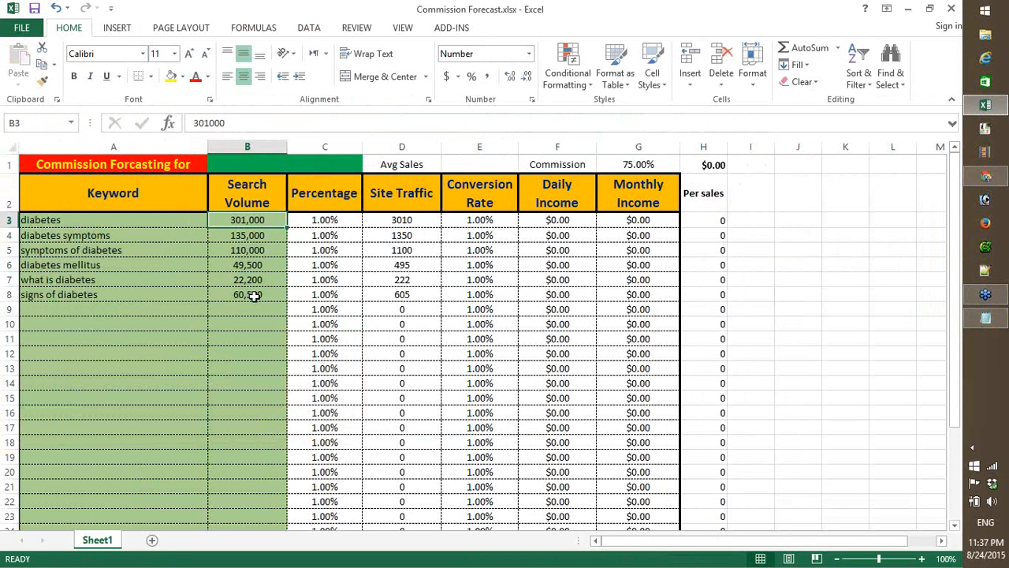
- Switch to the browser and copy the paleorecipeteam.com/cook-book.html address of the Paleo cookbook page for the forecast title
{"action": "left_click", "coordinate": [266, 164]}
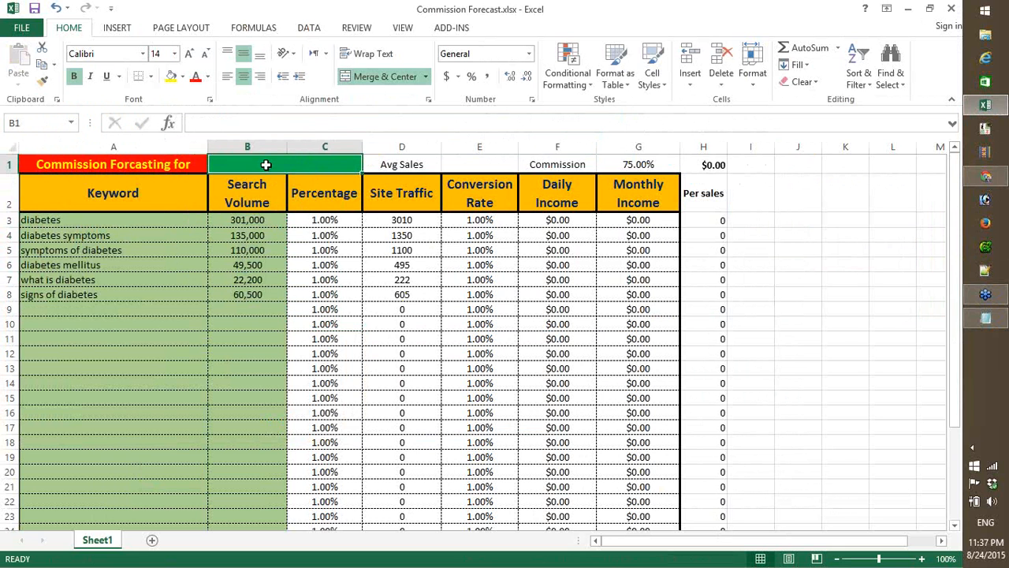
{"action": "left_click", "coordinate": [987, 177]}
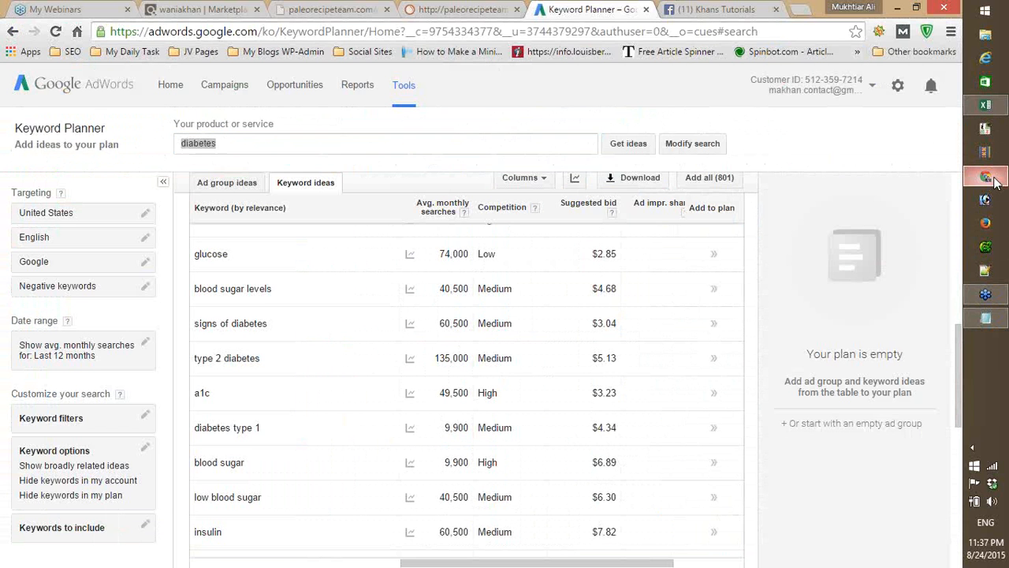
{"action": "left_click", "coordinate": [318, 14]}
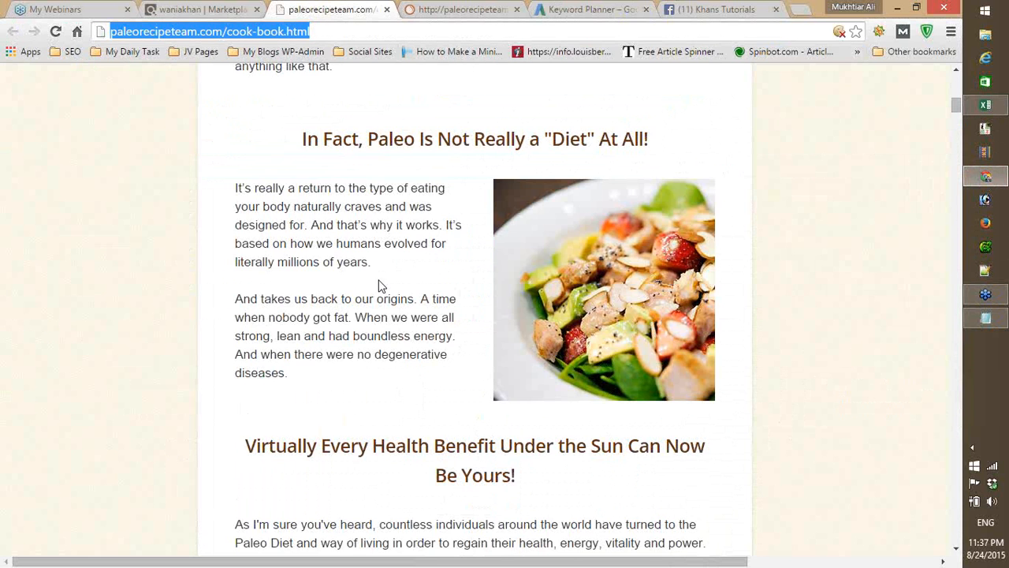
{"action": "scroll", "coordinate": [379, 286], "scroll_direction": "up", "scroll_amount": 10}
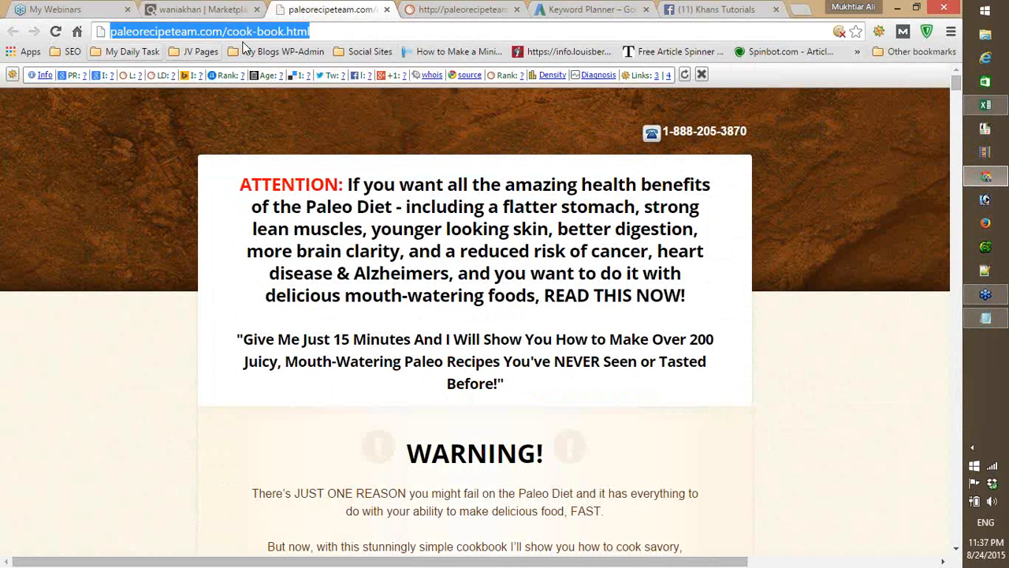
{"action": "right_click", "coordinate": [263, 30]}
{"action": "left_click", "coordinate": [297, 80]}
- Switch back to the Commission Forecast workbook and try to paste the copied address directly into merged cell B1
{"action": "left_click", "coordinate": [985, 105]}
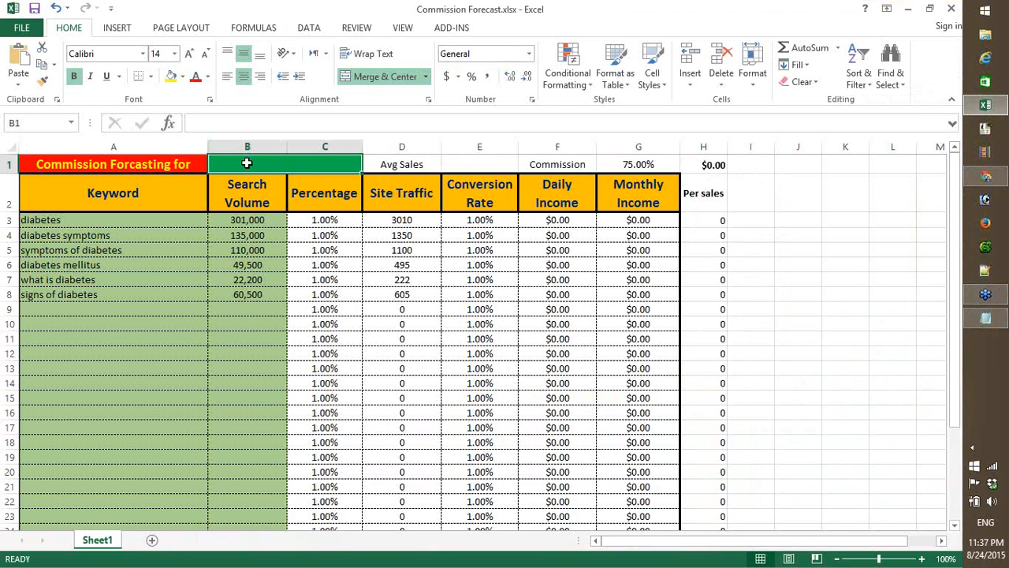
{"action": "key", "text": "ctrl+v"}
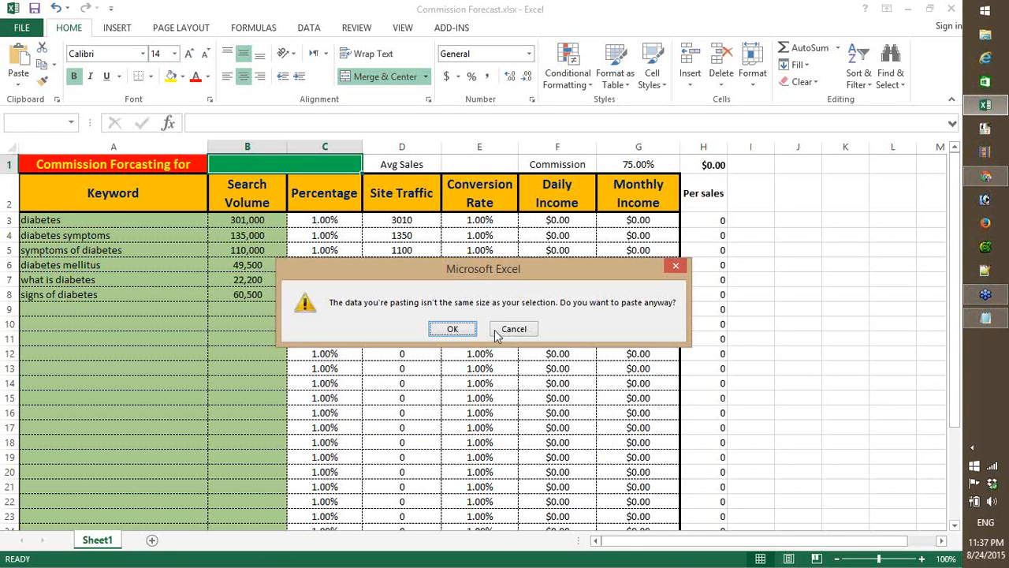
{"action": "left_click", "coordinate": [471, 332]}
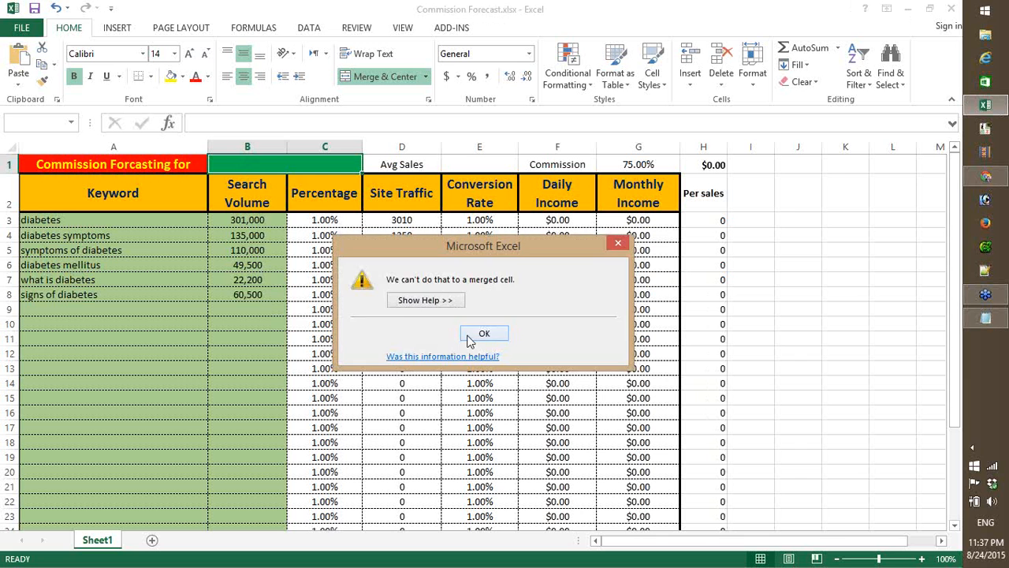
{"action": "left_click", "coordinate": [468, 334]}
- Try to paste the copied address into merged cell B1 as plain Text using Paste Special
{"action": "right_click", "coordinate": [280, 167]}
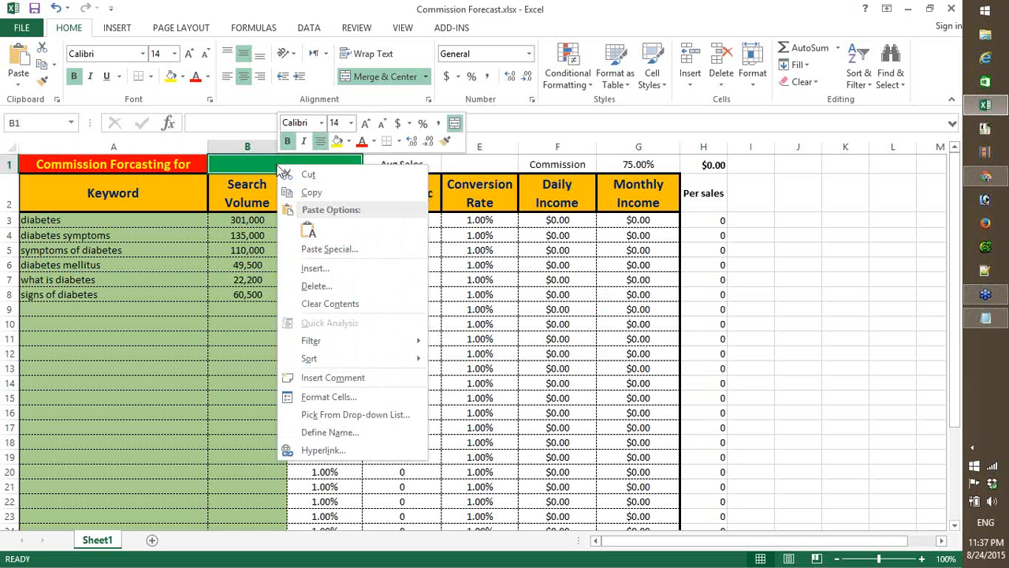
{"action": "left_click", "coordinate": [324, 250]}
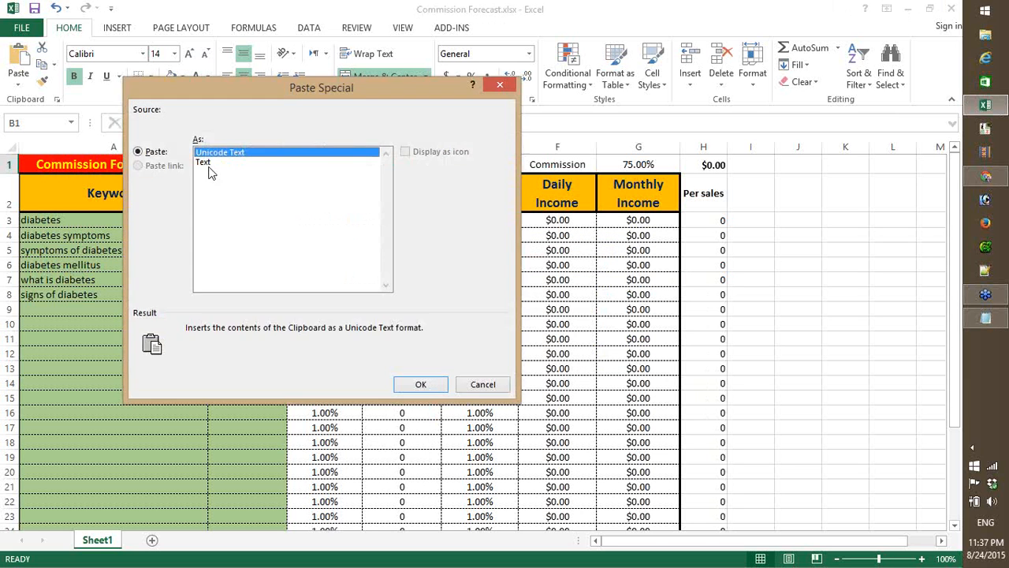
{"action": "left_click", "coordinate": [209, 165]}
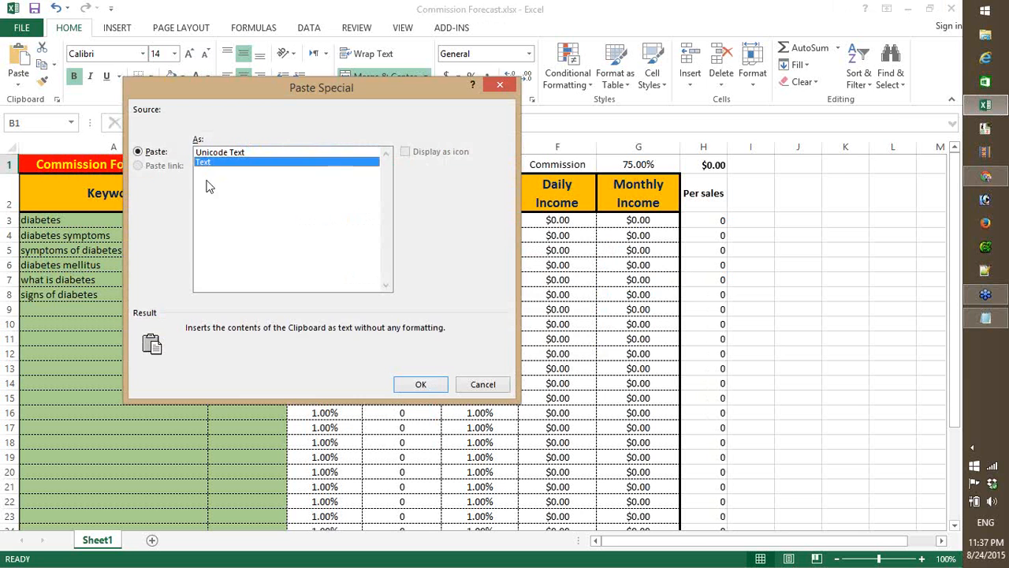
{"action": "left_click", "coordinate": [422, 386]}
{"action": "left_click", "coordinate": [465, 329]}
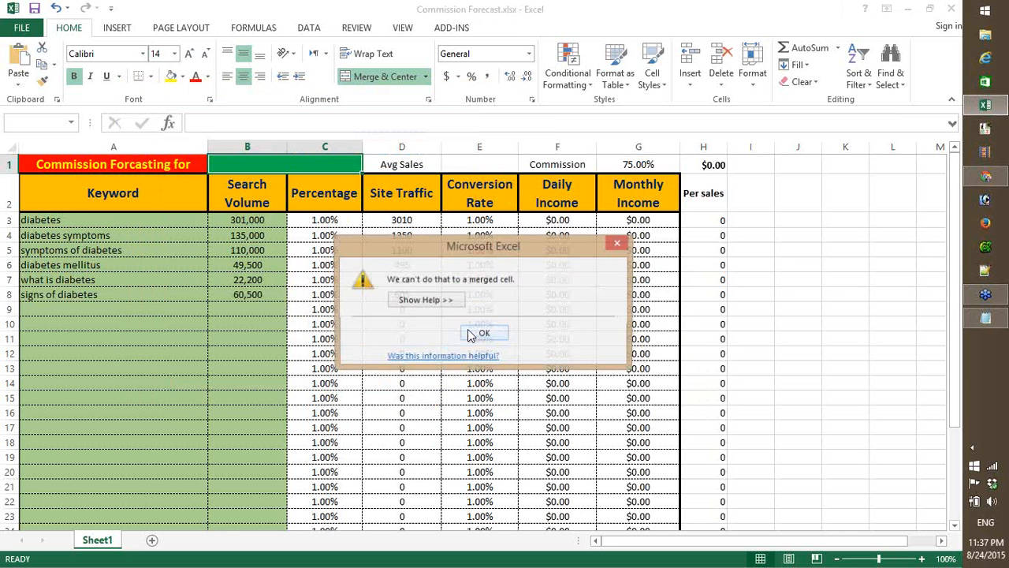
{"action": "left_click", "coordinate": [481, 336]}
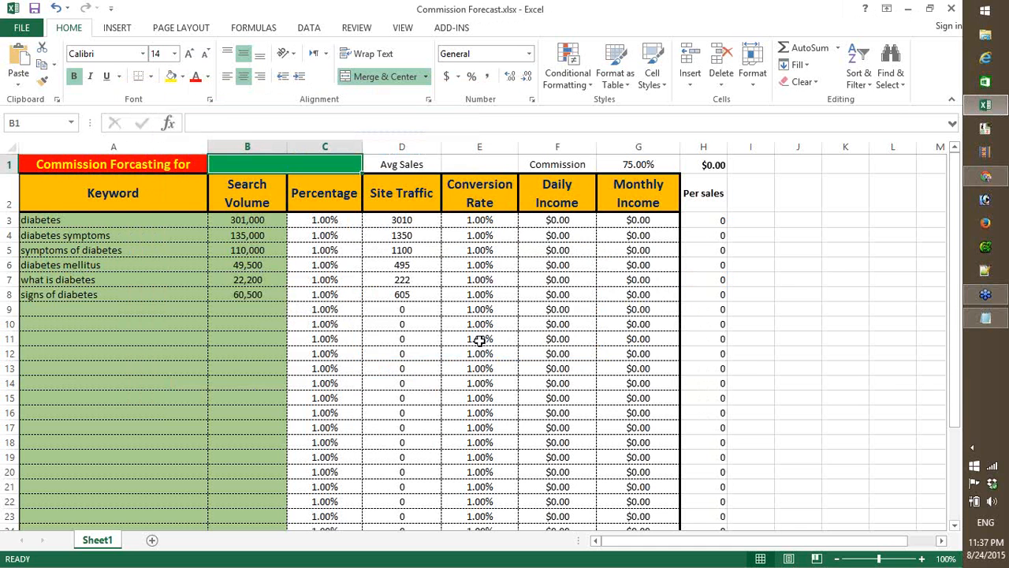
- Check the product name on the cookbook page and enter "PALEO RECIEPEE TEAM COOK BOOK" as the forecast title in cell B1
{"action": "left_click", "coordinate": [411, 265]}
{"action": "left_click", "coordinate": [995, 183]}
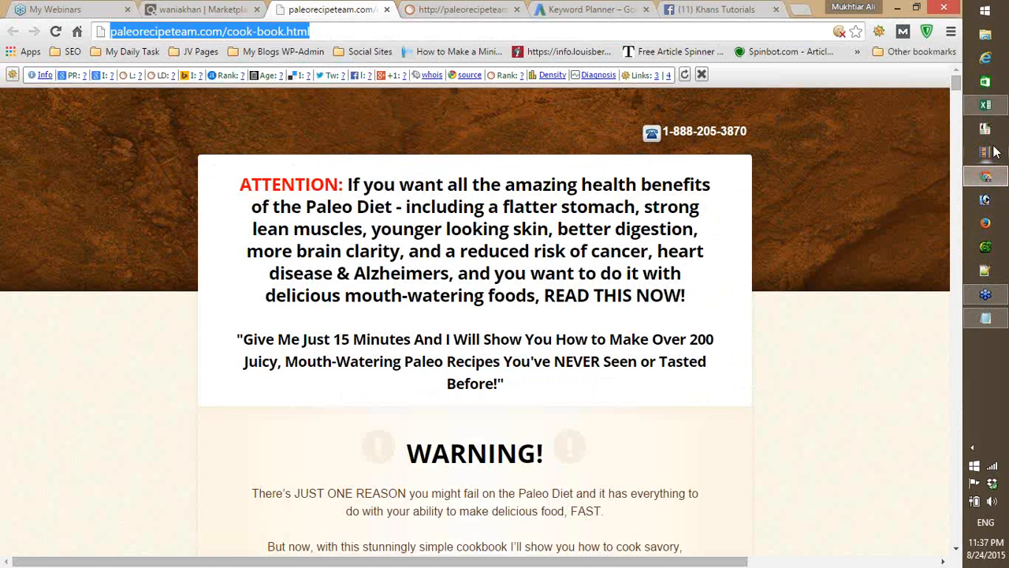
{"action": "left_click", "coordinate": [987, 105]}
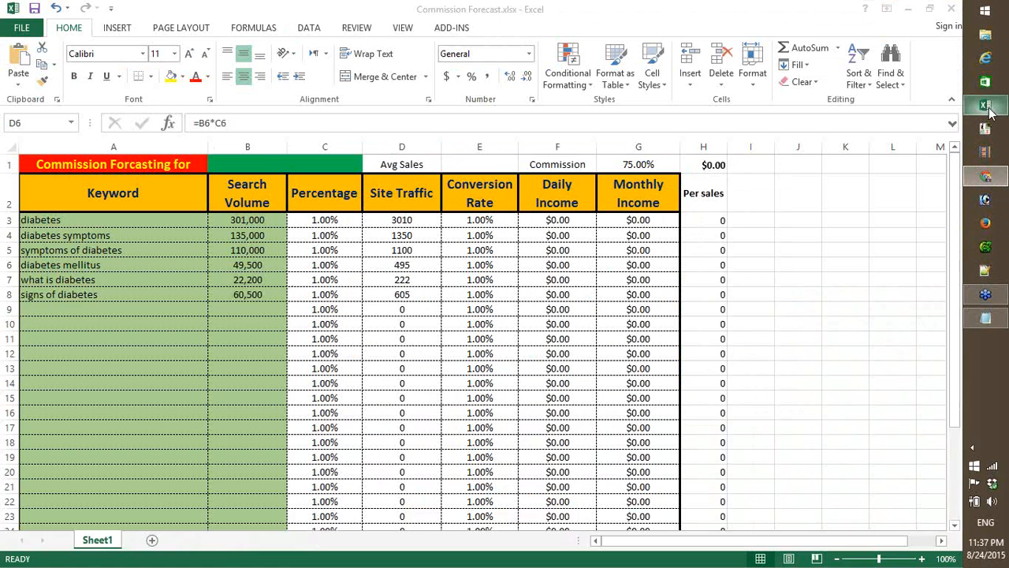
{"action": "left_click", "coordinate": [266, 161]}
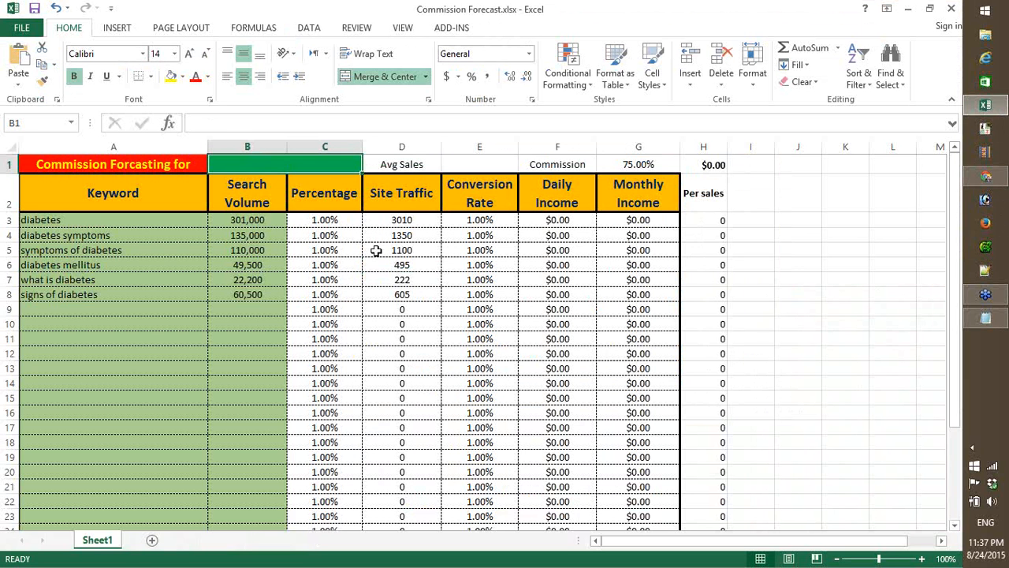
{"action": "type", "text": "pA"}
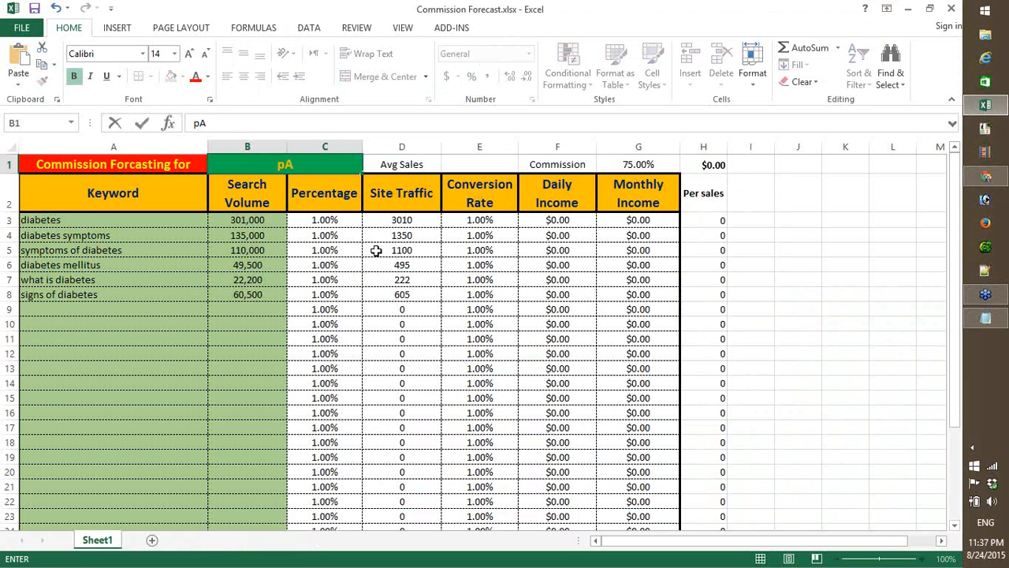
{"action": "key", "text": "BackSpace"}
{"action": "key", "text": "BackSpace"}
{"action": "type", "text": "PALEO RECIEPE"}
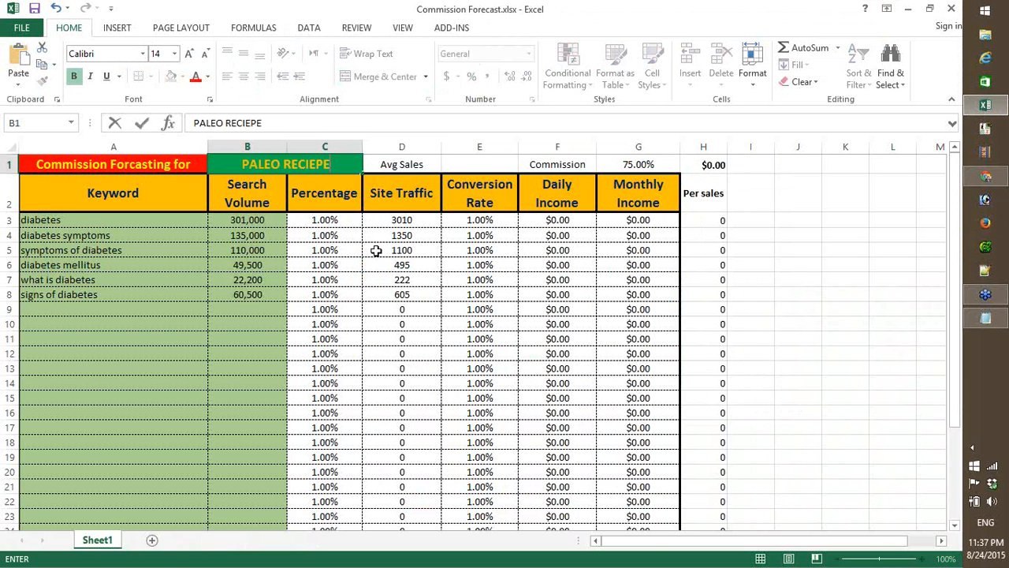
{"action": "type", "text": "E TEA"}
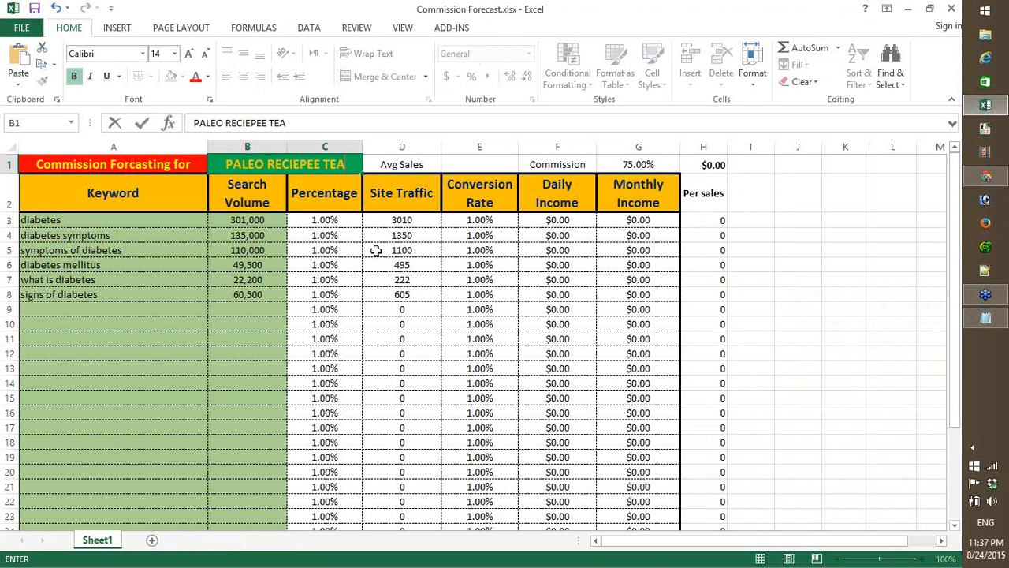
{"action": "type", "text": "M COO"}
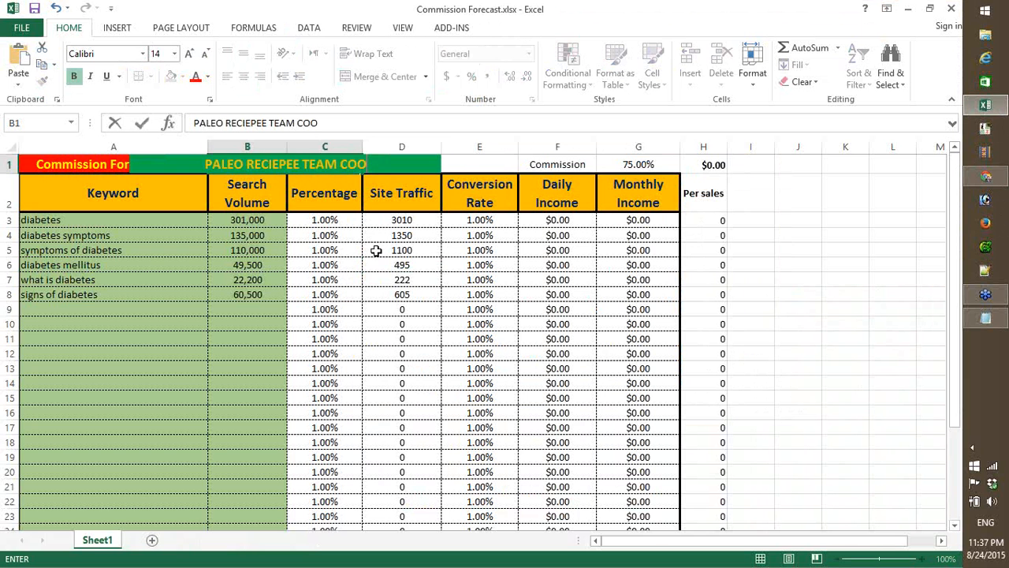
{"action": "type", "text": "K BOOK"}
{"action": "key", "text": "Return"}
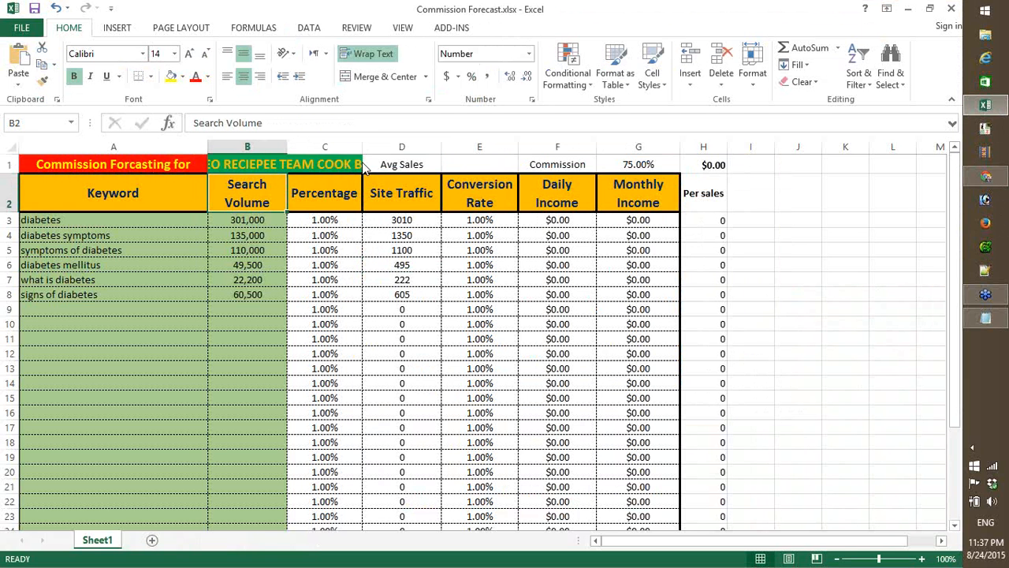
- Left-align the product title in merged cell B1
{"action": "key", "text": "alt+Tab"}
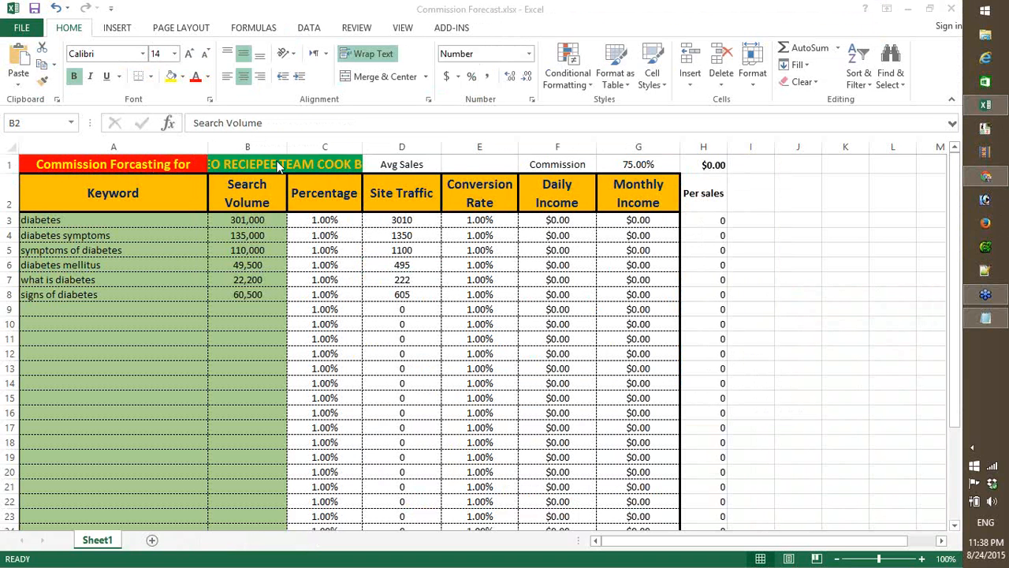
{"action": "key", "text": "alt+Tab"}
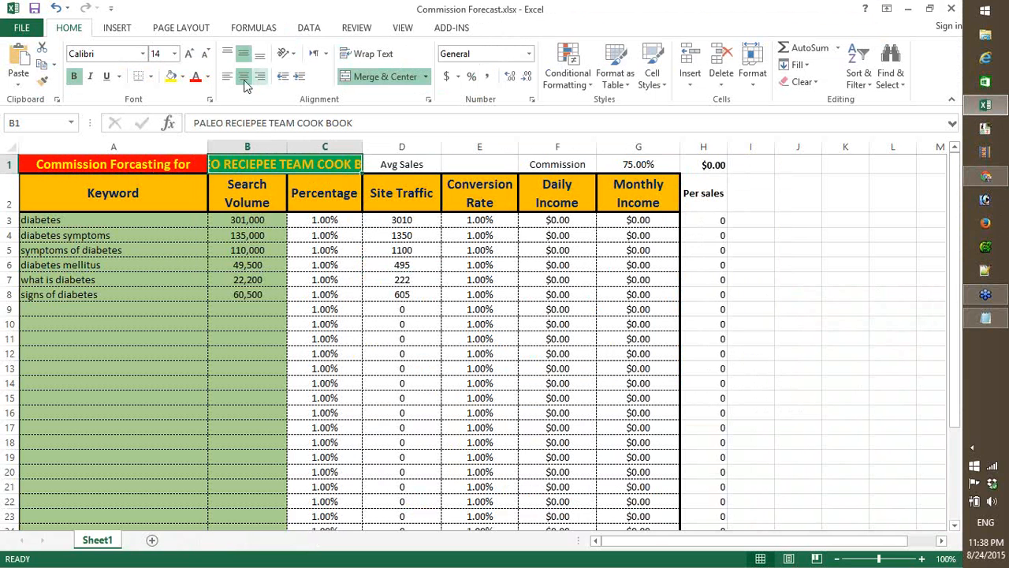
{"action": "left_click", "coordinate": [228, 77]}
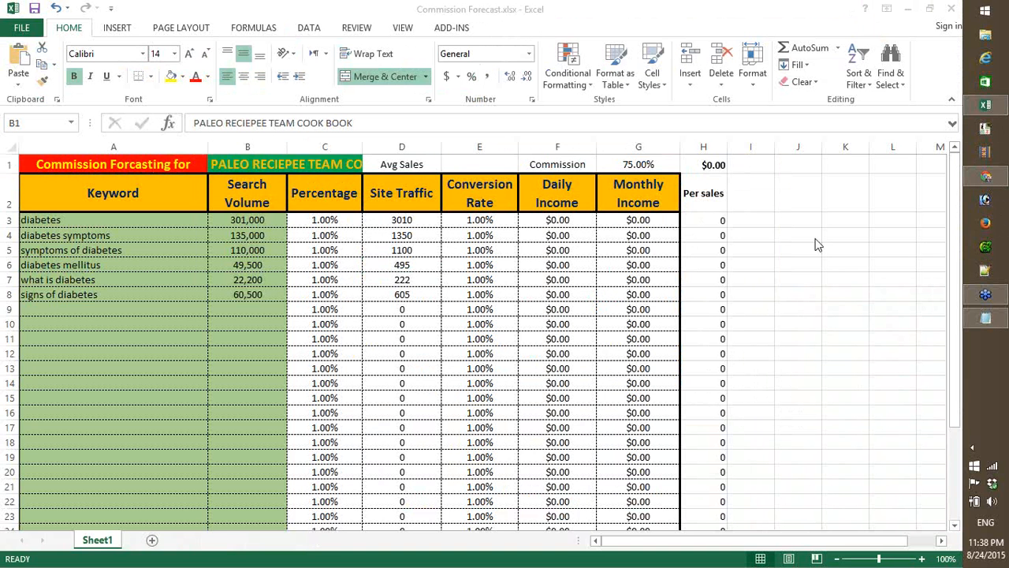
- Switch to the ClickBank Marketplace in the browser and search its products for "diabetes"
{"action": "mouse_move", "coordinate": [1002, 187]}
{"action": "left_click", "coordinate": [854, 155]}
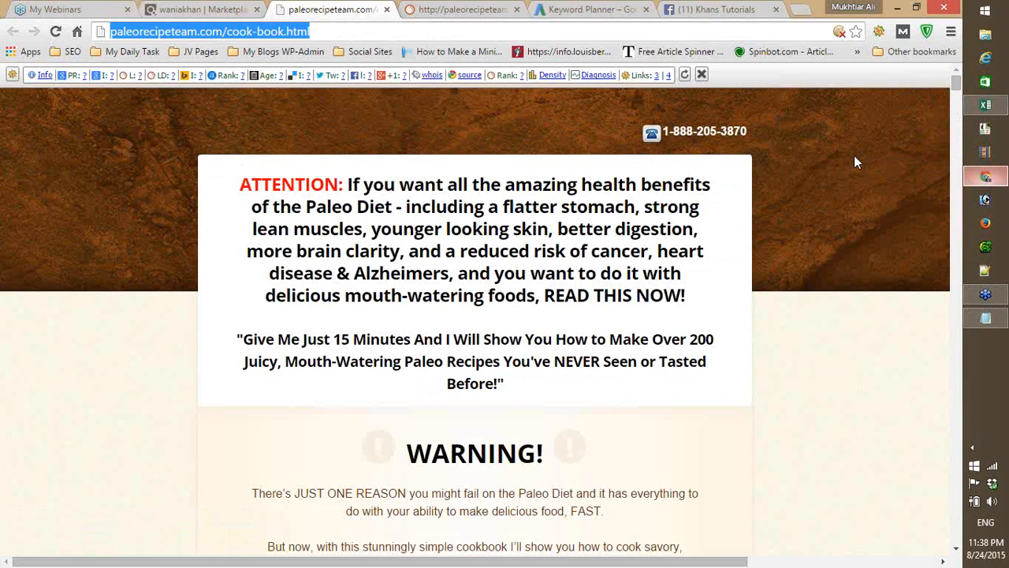
{"action": "left_click", "coordinate": [192, 8]}
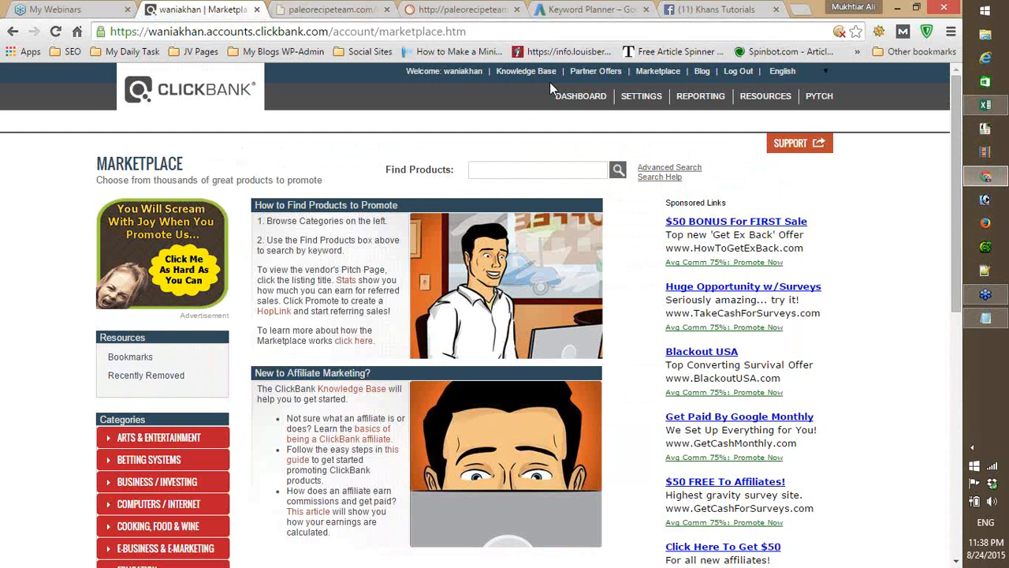
{"action": "left_click", "coordinate": [489, 164]}
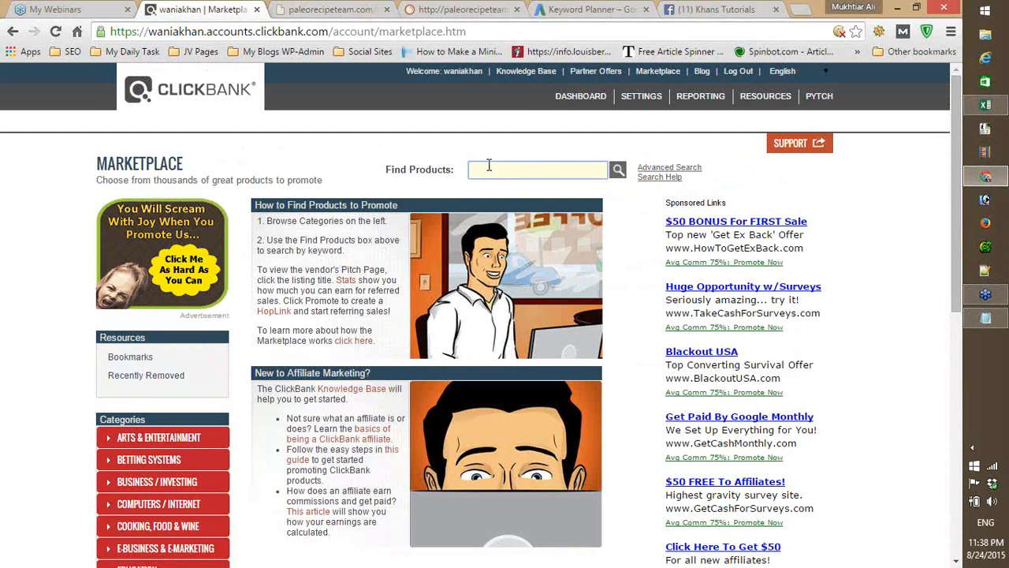
{"action": "type", "text": "diabetes"}
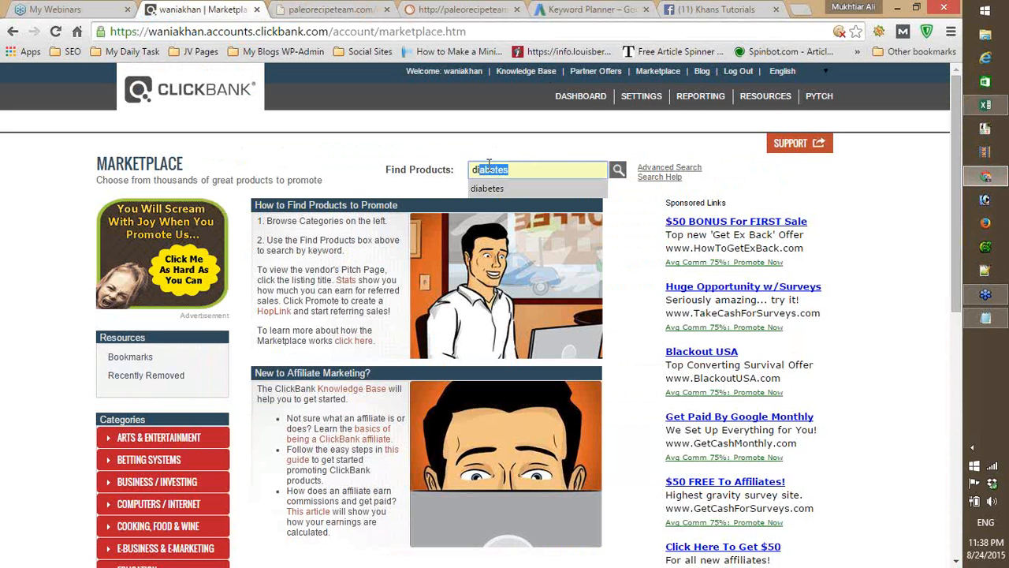
{"action": "key", "text": "Return"}
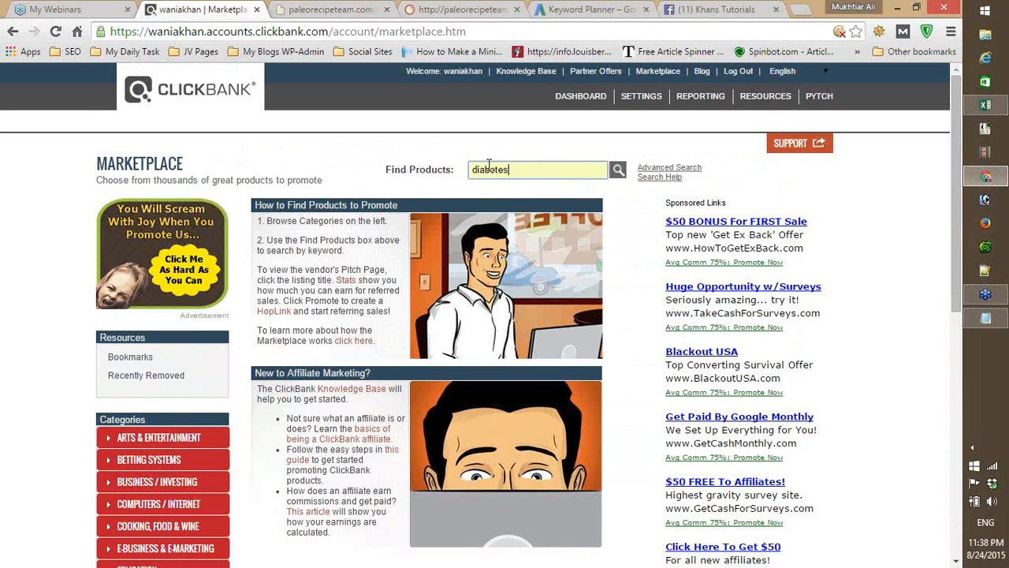
{"action": "key", "text": "Return"}
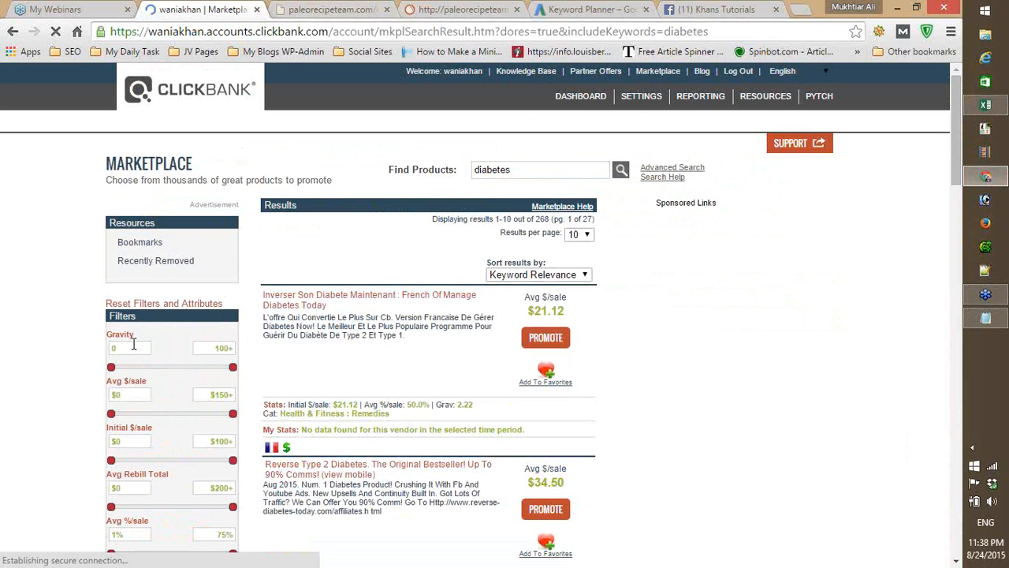
- Filter the diabetes results to products with a gravity between 30 and 99
{"action": "left_click", "coordinate": [132, 346]}
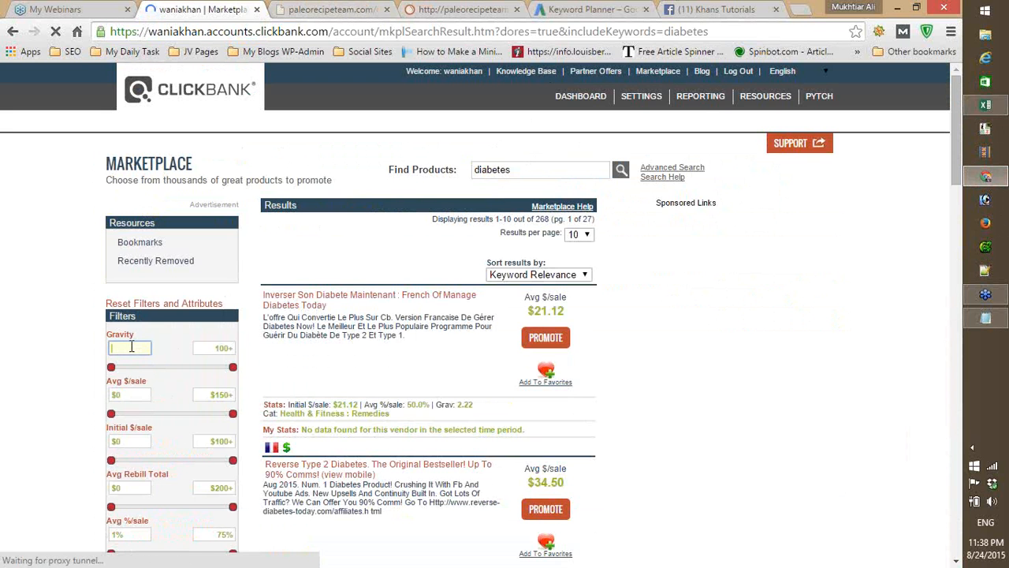
{"action": "type", "text": "30"}
{"action": "key", "text": "Tab"}
{"action": "type", "text": "9"}
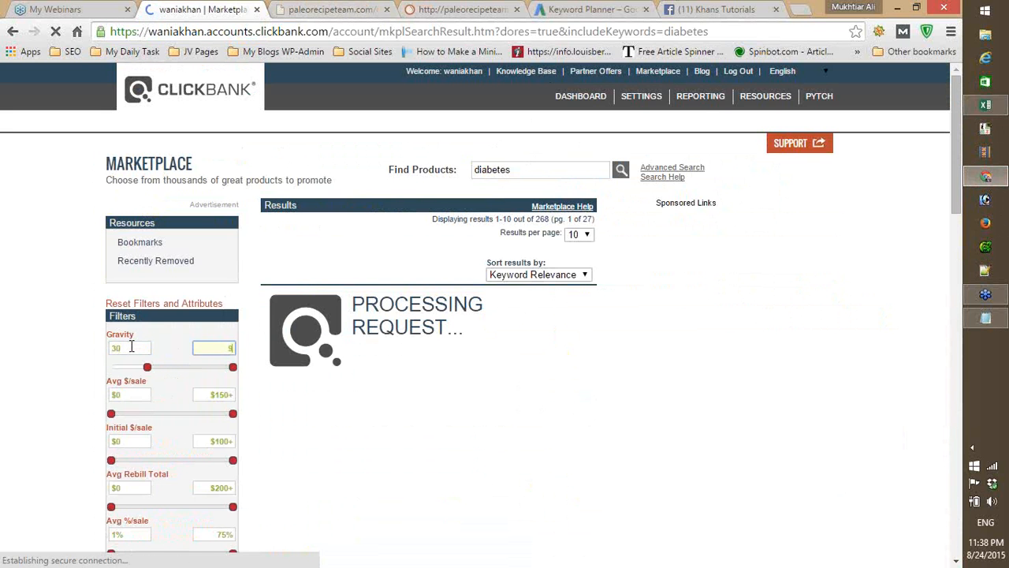
{"action": "type", "text": "9"}
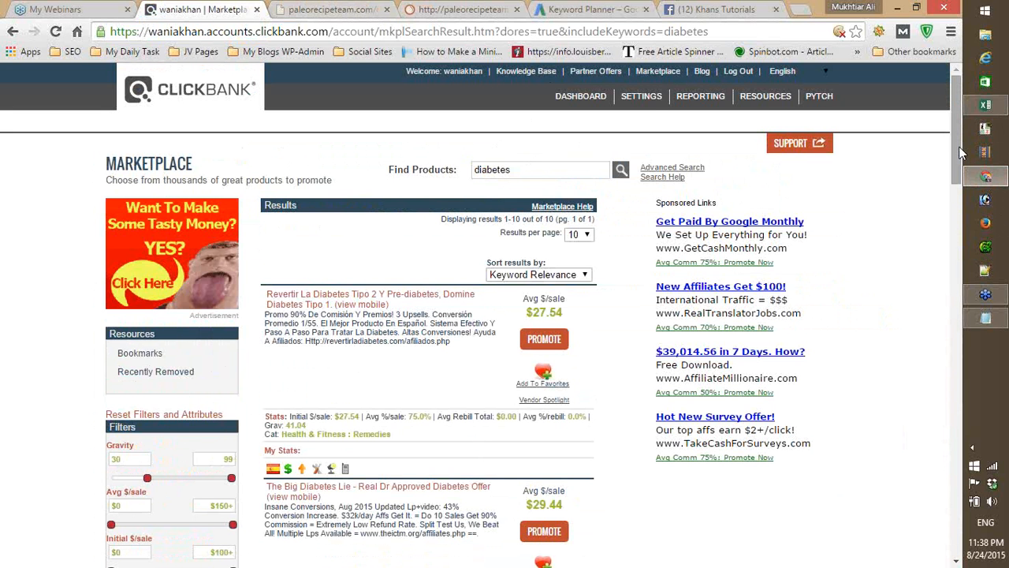
- Look up the average sale value of The Big Diabetes Lie on ClickBank and enter 29.44 as Avg Sales in E1
{"action": "left_click_drag", "start_coordinate": [958, 146], "coordinate": [953, 181]}
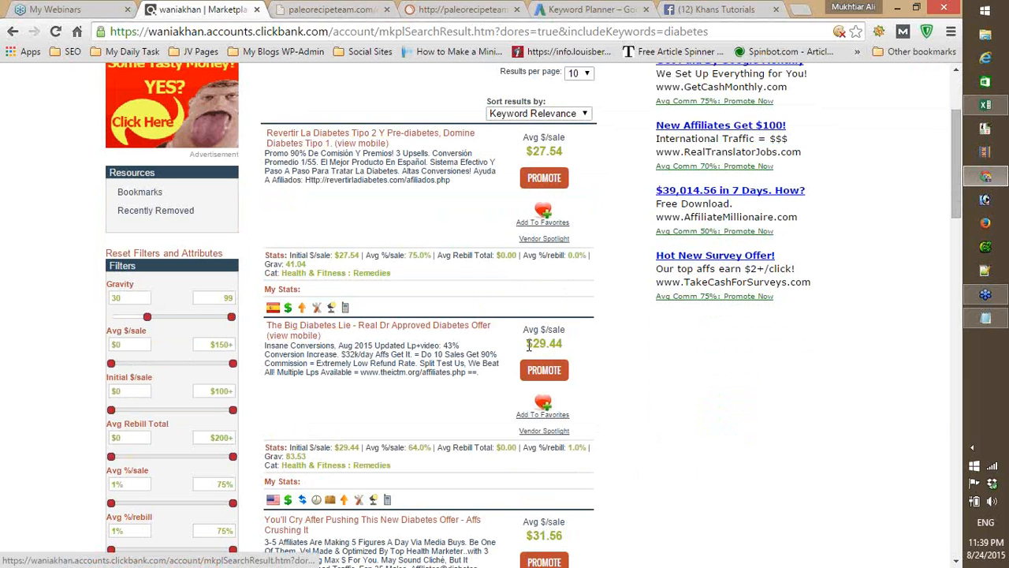
{"action": "left_click_drag", "start_coordinate": [528, 345], "coordinate": [564, 345]}
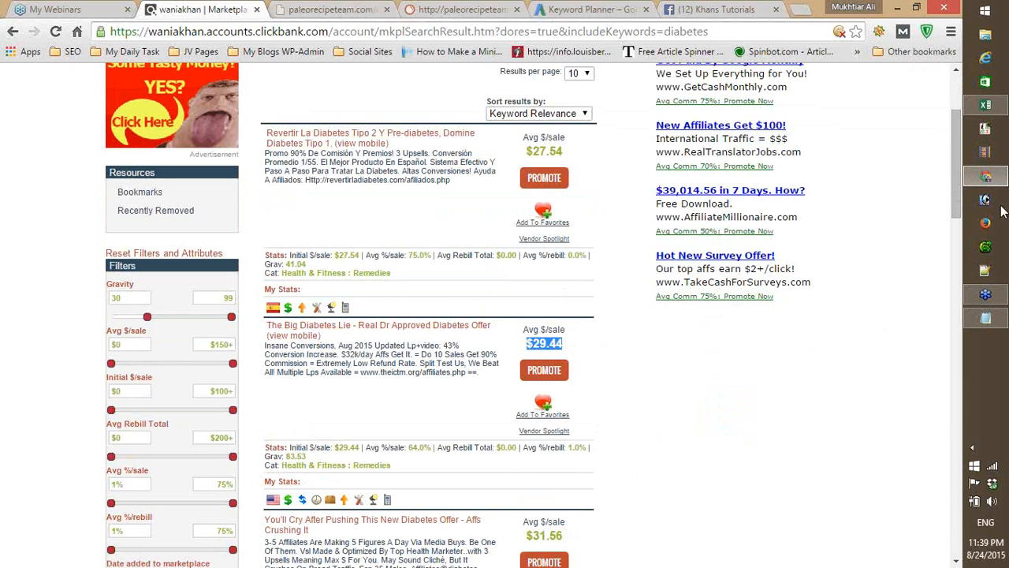
{"action": "left_click", "coordinate": [988, 114]}
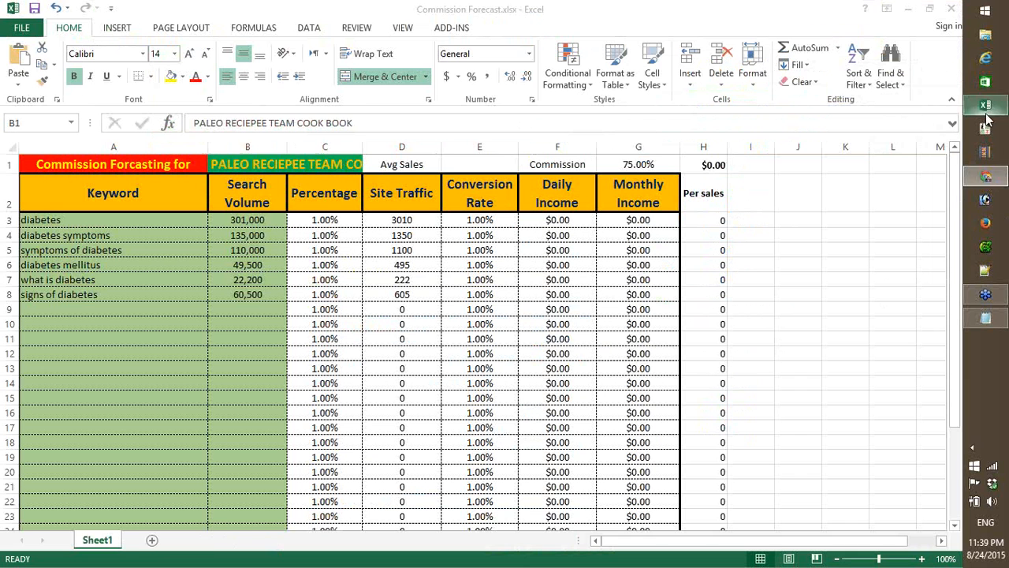
{"action": "left_click", "coordinate": [454, 167]}
{"action": "type", "text": "29"}
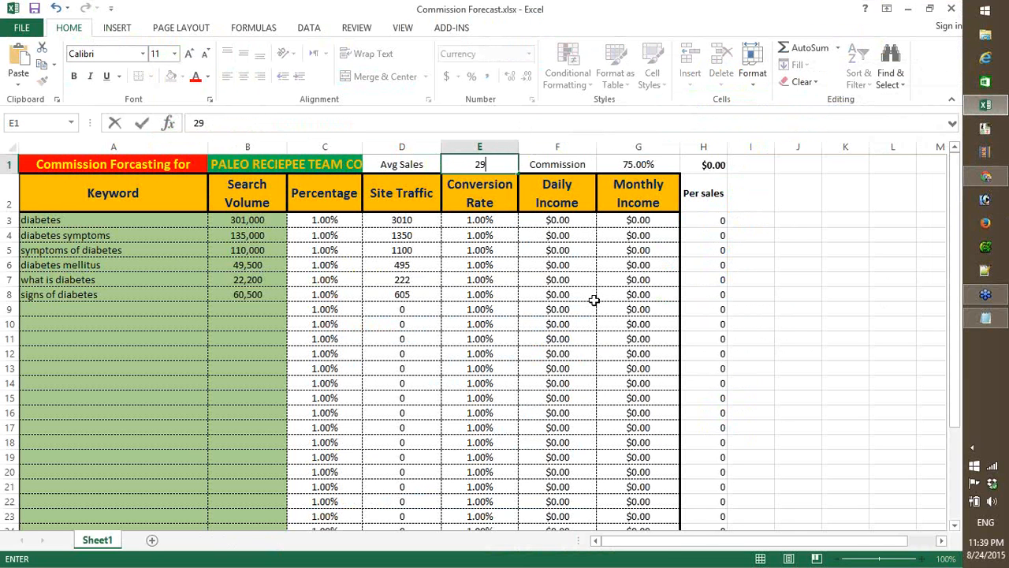
{"action": "type", "text": ".44"}
{"action": "key", "text": "ctrl+Return"}
{"action": "key", "text": "Tab"}
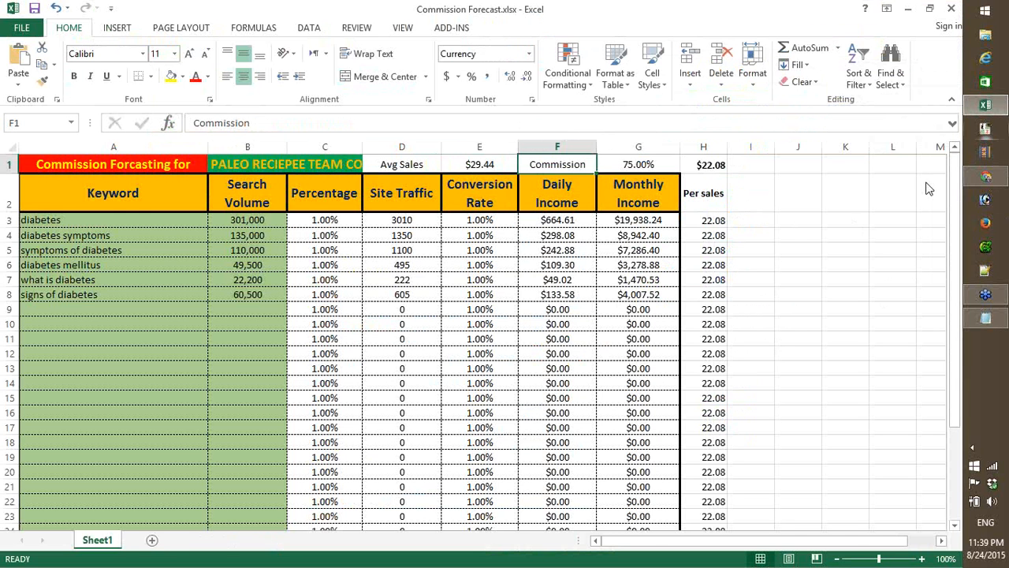
- Check the product's average percentage per sale on ClickBank and set the Commission value in G1 to 64%
{"action": "left_click", "coordinate": [996, 113]}
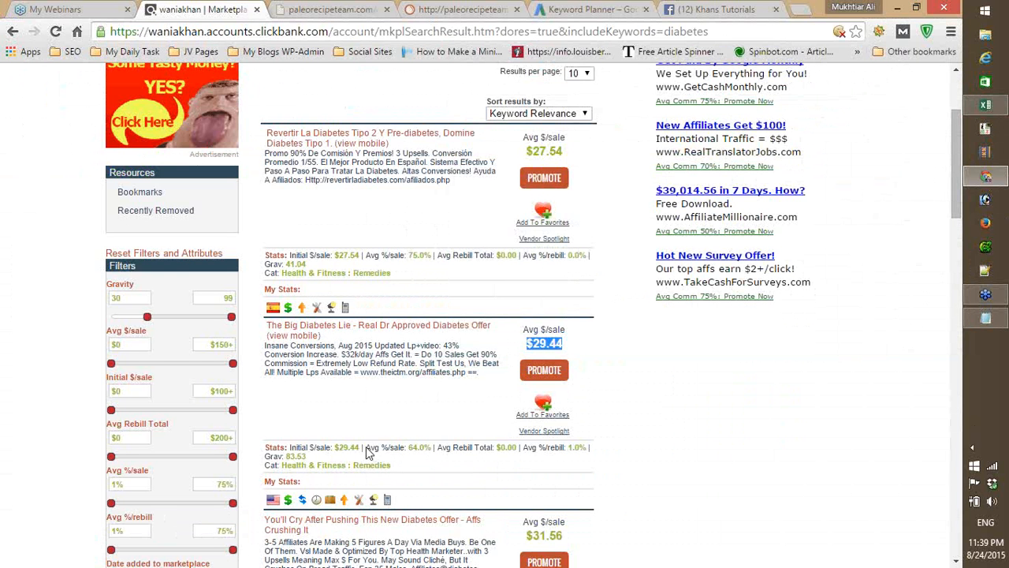
{"action": "left_click_drag", "start_coordinate": [365, 448], "coordinate": [431, 448]}
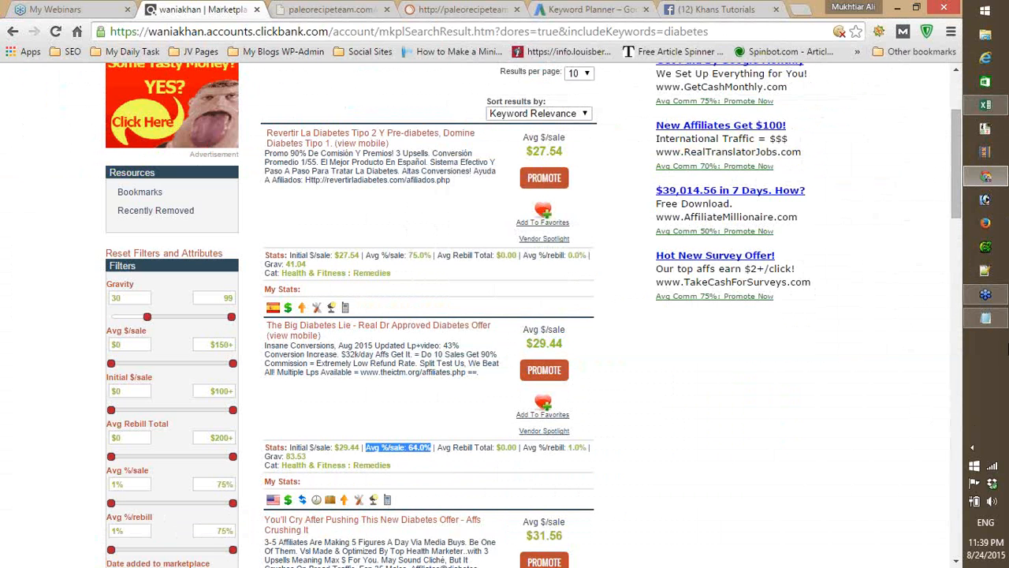
{"action": "mouse_move", "coordinate": [986, 105]}
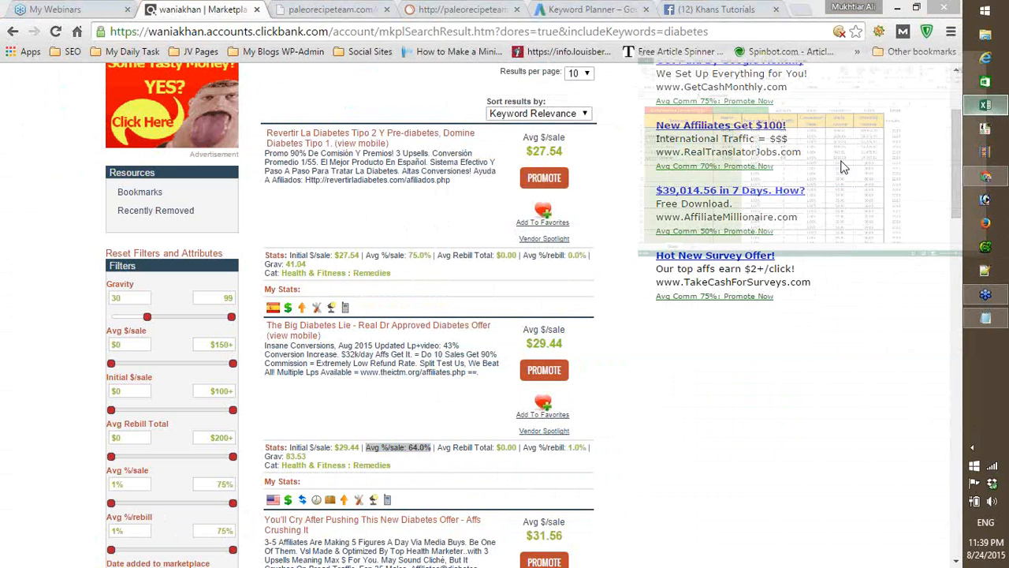
{"action": "left_click", "coordinate": [841, 165]}
{"action": "left_click", "coordinate": [656, 167]}
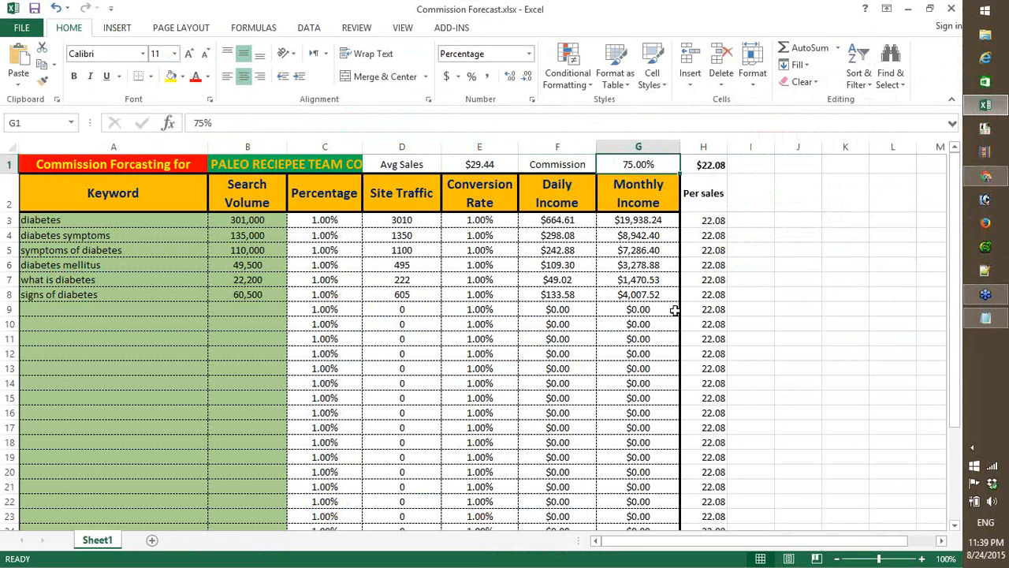
{"action": "key", "text": "F2"}
{"action": "key", "text": "Delete"}
{"action": "key", "text": "Delete"}
{"action": "type", "text": "64"}
{"action": "key", "text": "Return"}
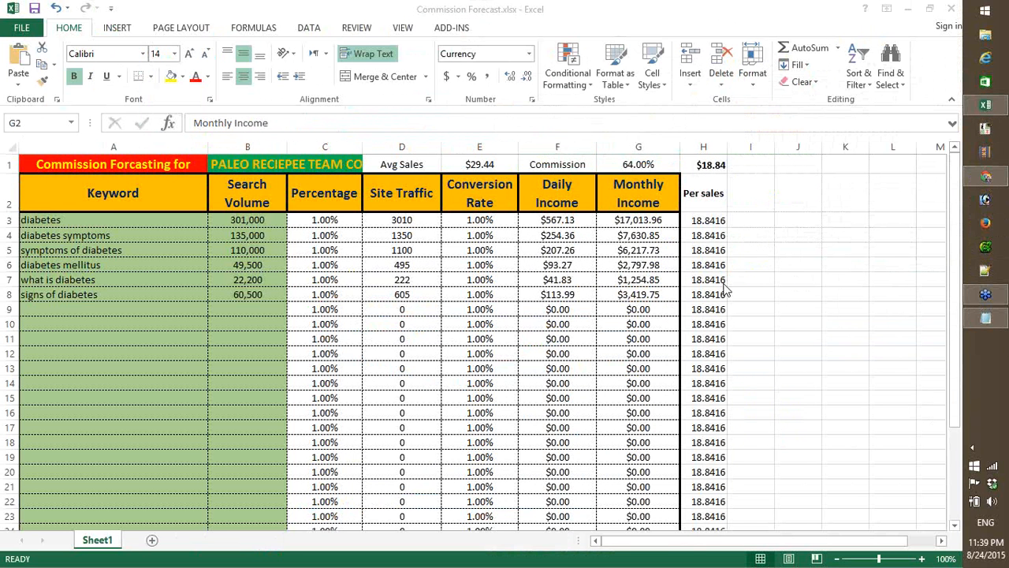
- Examine the diabetes row cell by cell, from keyword and search volume through site traffic and conversion rate to the income formulas
{"action": "left_click", "coordinate": [254, 221]}
{"action": "left_click", "coordinate": [106, 220]}
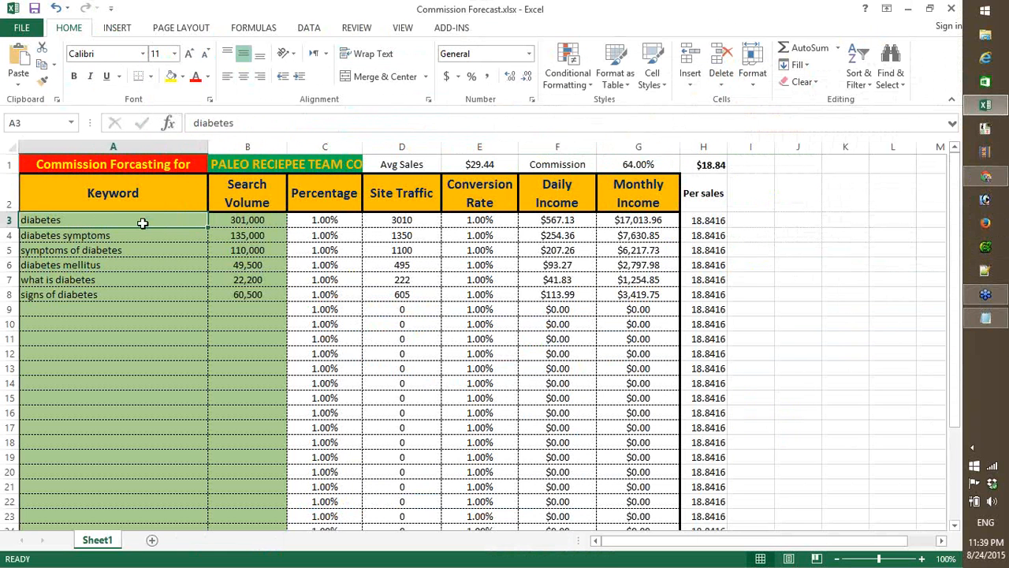
{"action": "left_click", "coordinate": [256, 221]}
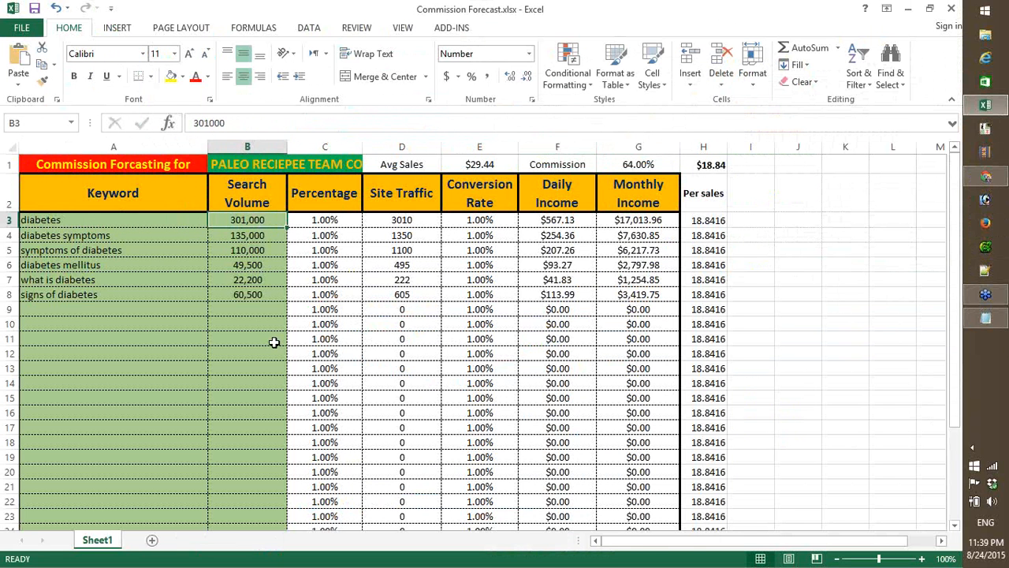
{"action": "left_click", "coordinate": [326, 222]}
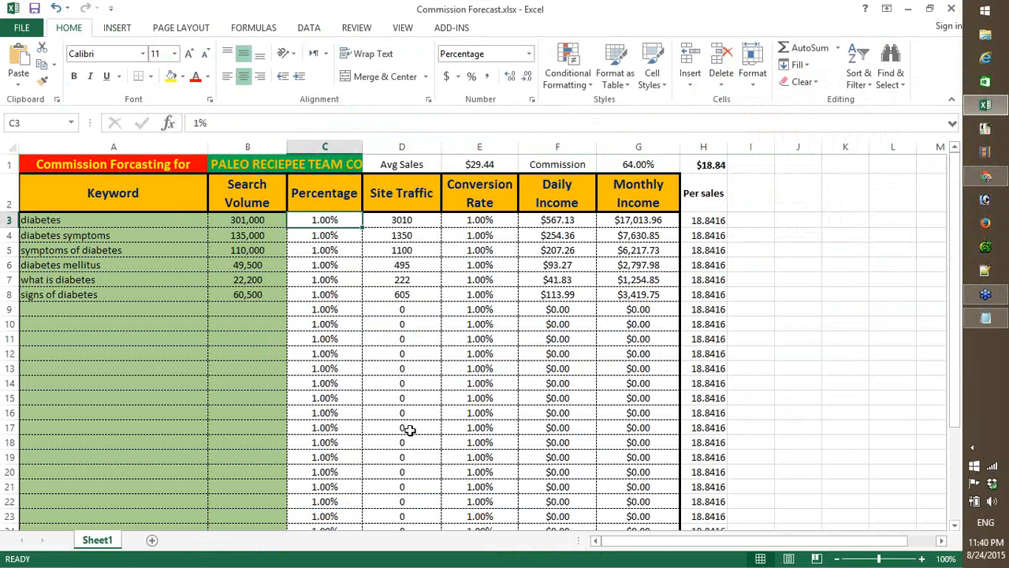
{"action": "left_click", "coordinate": [410, 219]}
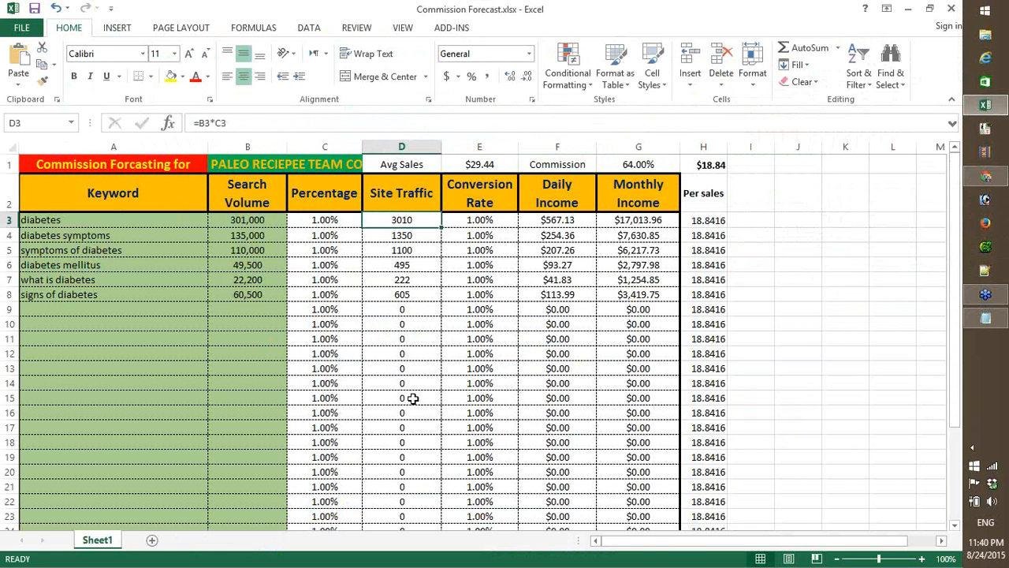
{"action": "key", "text": "Right"}
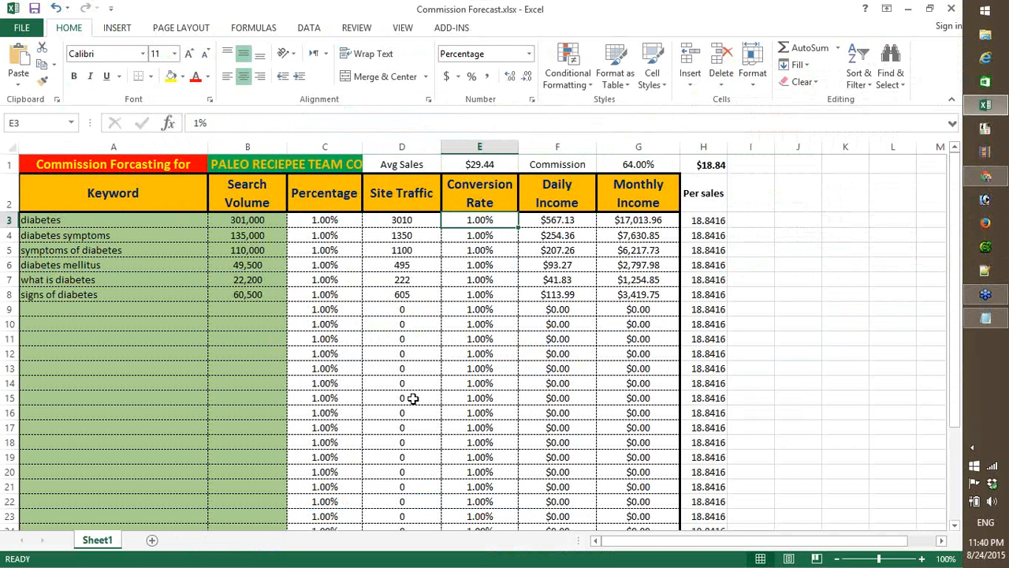
{"action": "key", "text": "Right"}
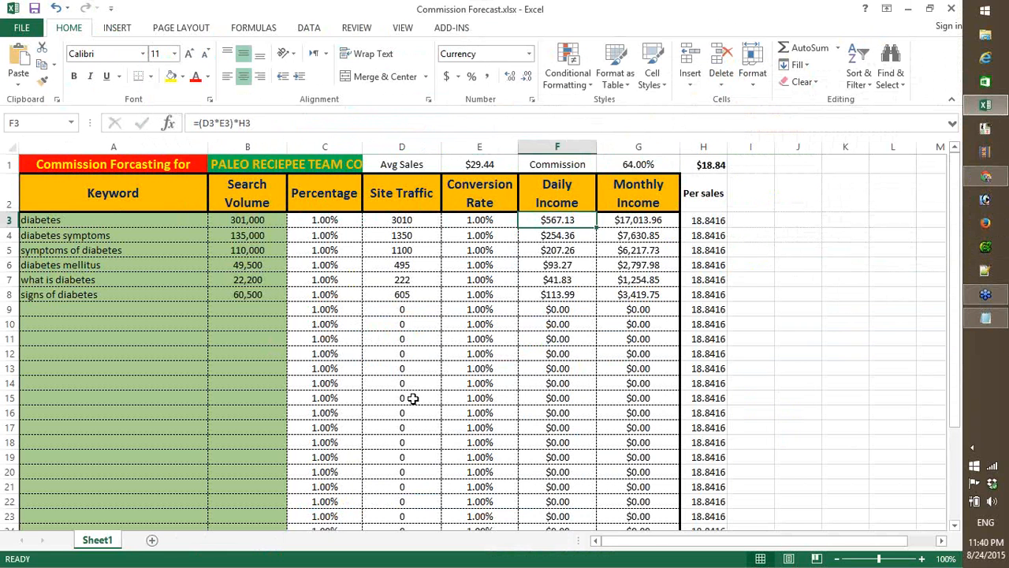
{"action": "key", "text": "Right"}
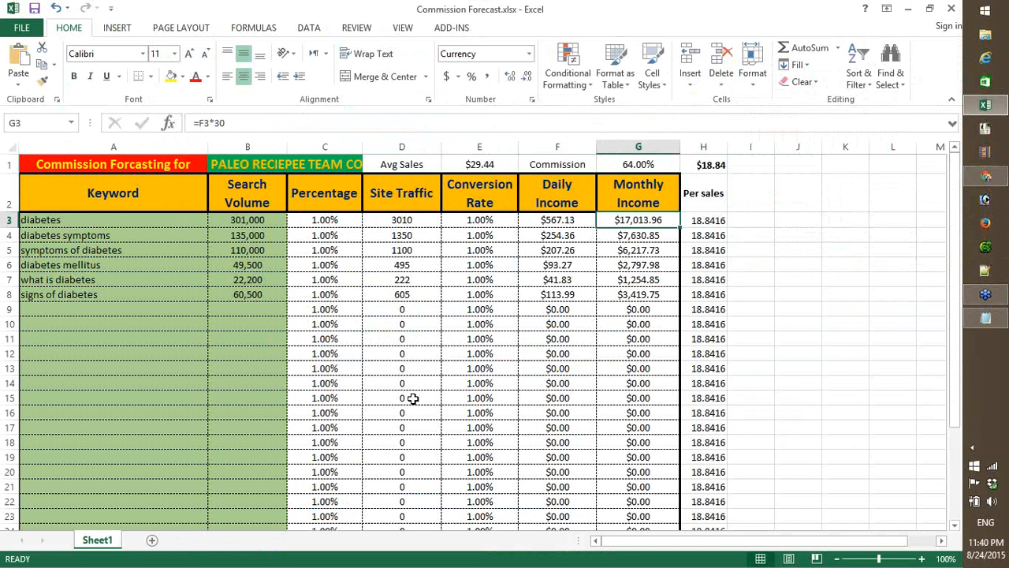
- Set the diabetes keyword's conversion rate in E3 to 0.1% and check its daily and monthly income
{"action": "key", "text": "Left"}
{"action": "key", "text": "Left"}
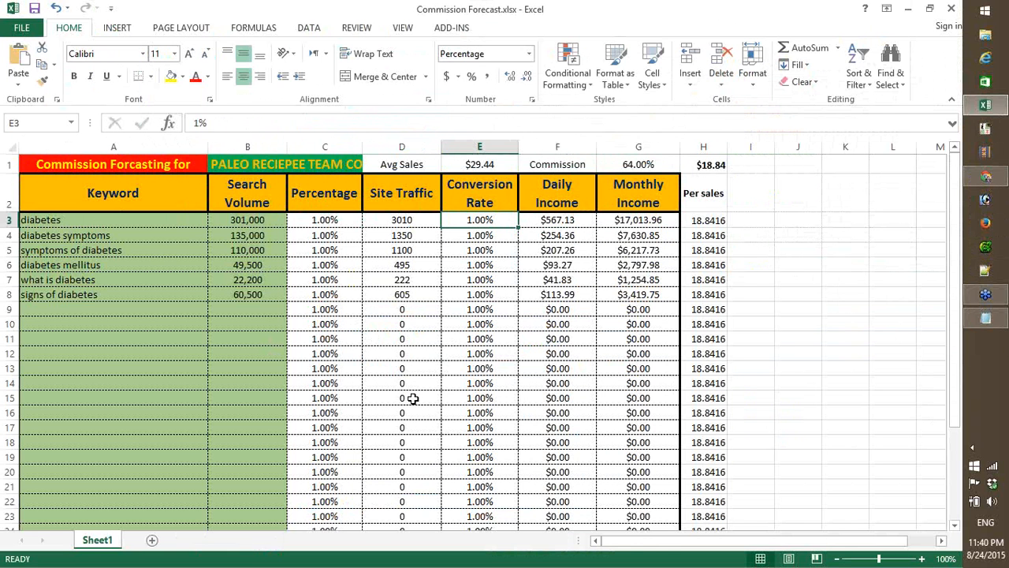
{"action": "type", "text": "0."}
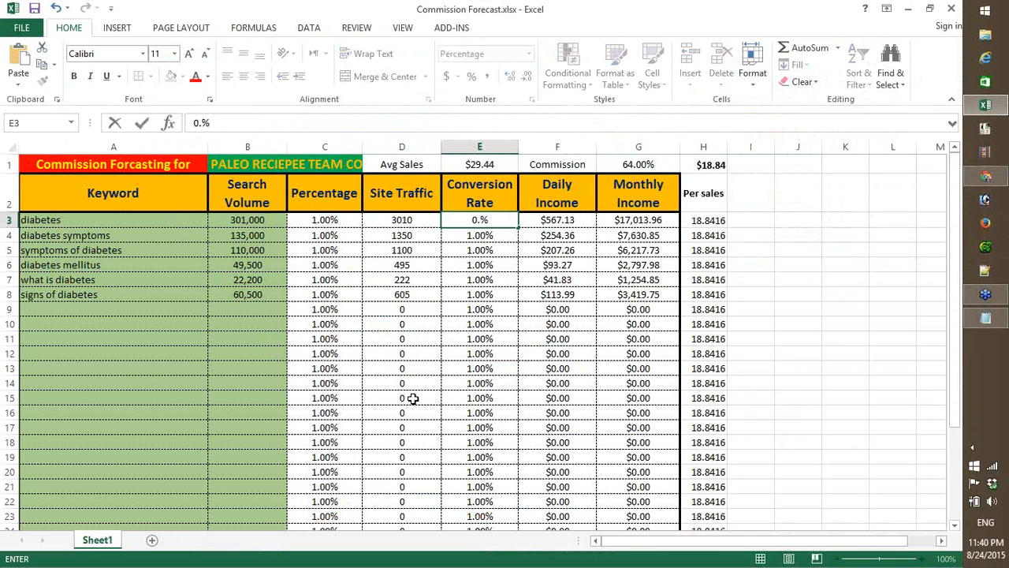
{"action": "type", "text": "1"}
{"action": "key", "text": "Return"}
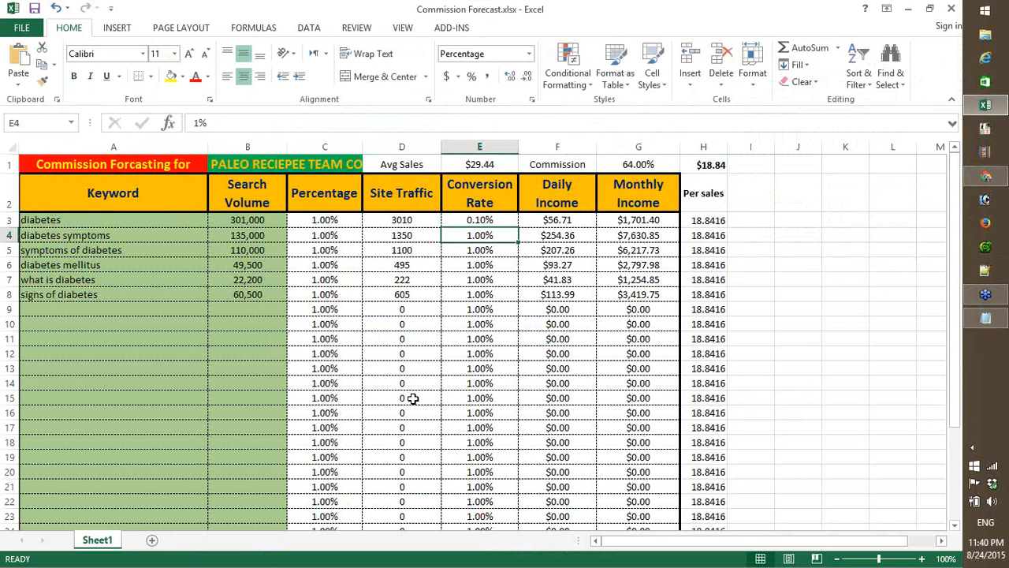
{"action": "key", "text": "Up"}
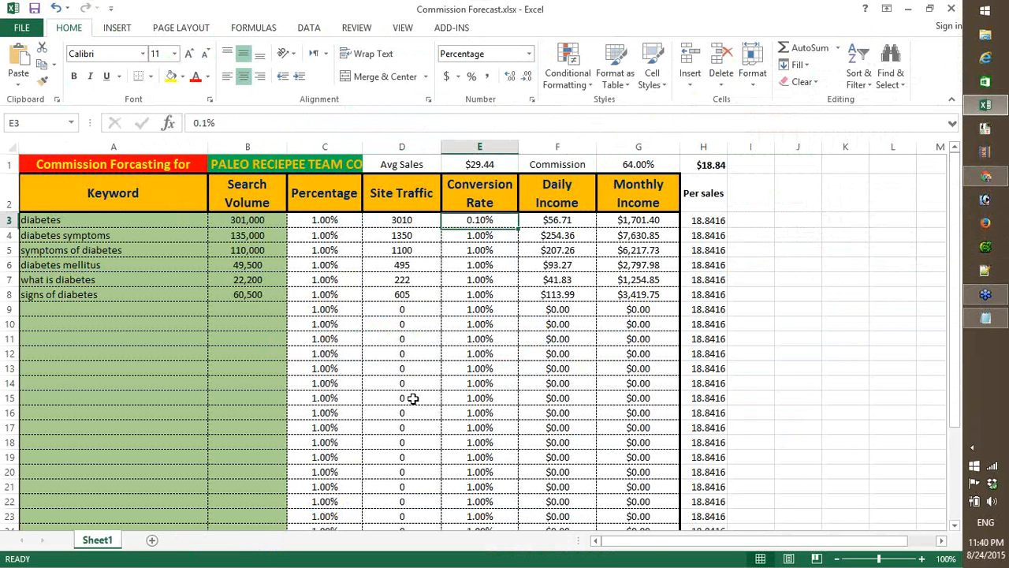
{"action": "key", "text": "Right"}
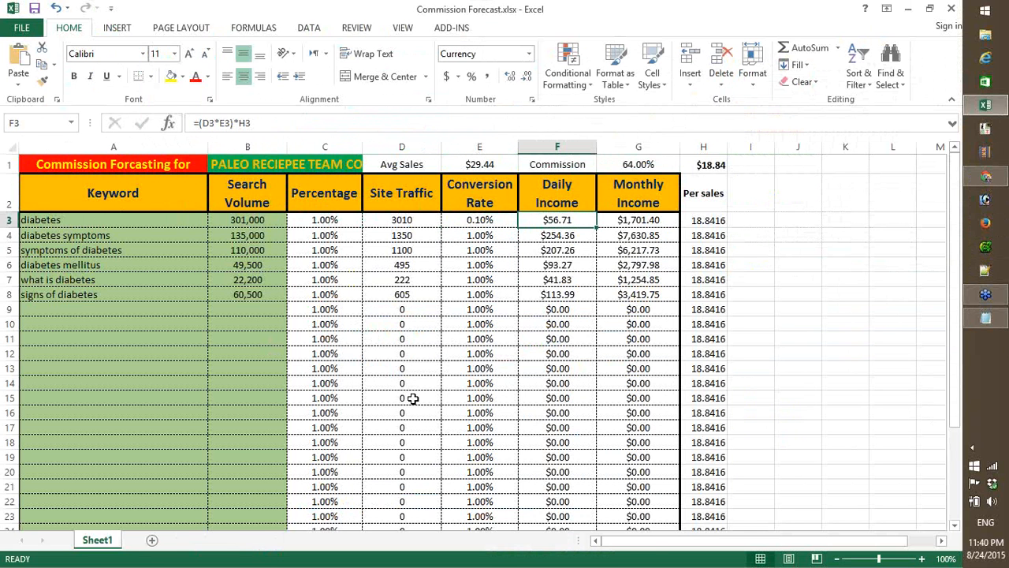
{"action": "key", "text": "Right"}
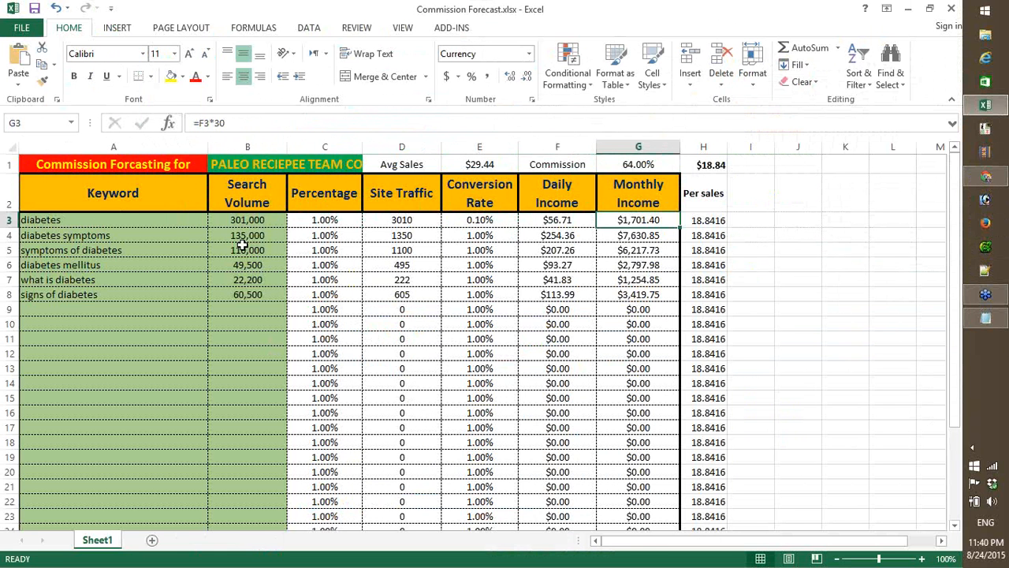
- Try to copy the conversion rate from E3 into cells E4:E8, and undo the paste
{"action": "left_click", "coordinate": [479, 222]}
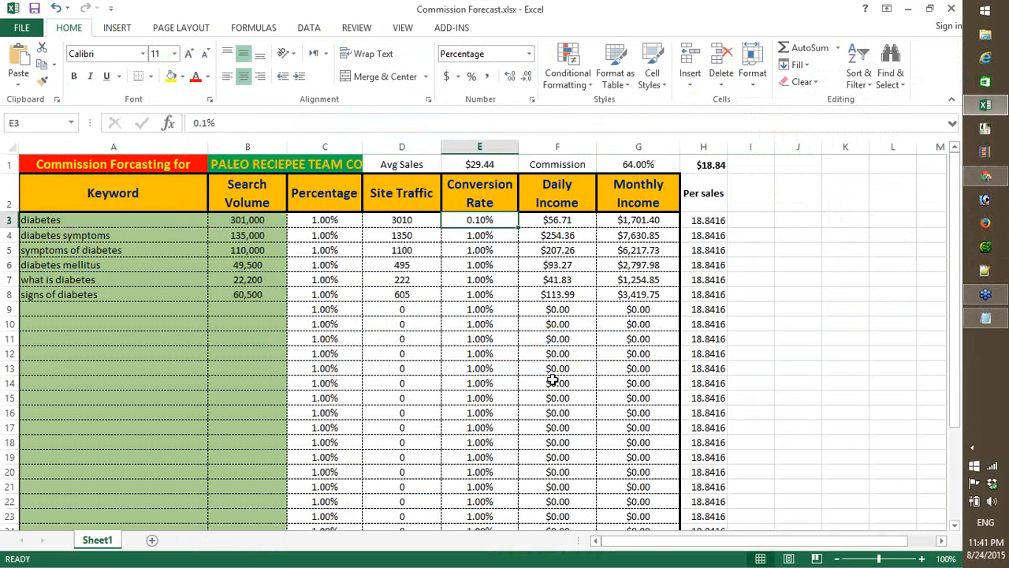
{"action": "key", "text": "ctrl+c"}
{"action": "key", "text": "Down"}
{"action": "key", "text": "shift+Down"}
{"action": "key", "text": "shift+Down"}
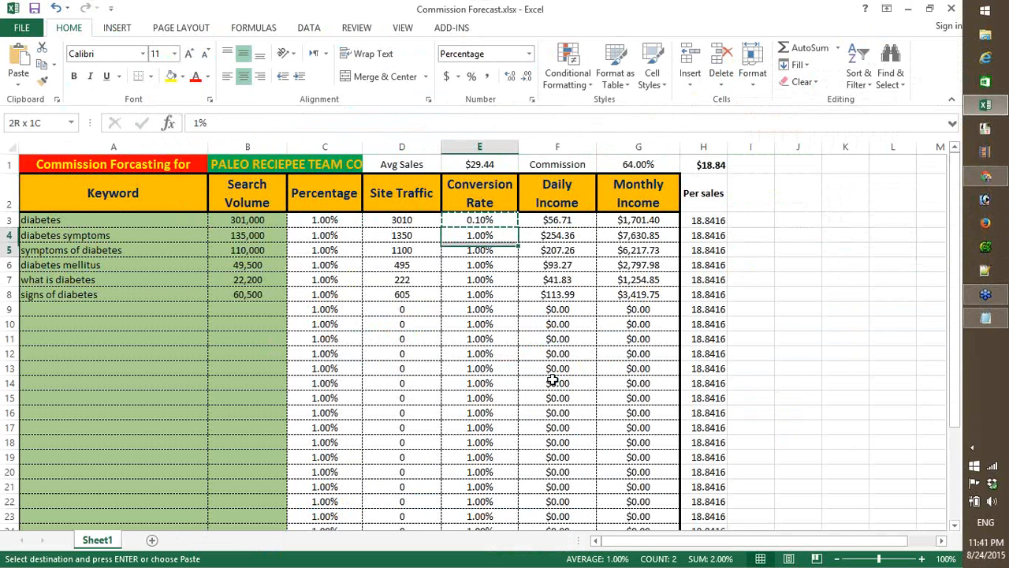
{"action": "key", "text": "shift+Down"}
{"action": "key", "text": "shift+Down"}
{"action": "key", "text": "ctrl+v"}
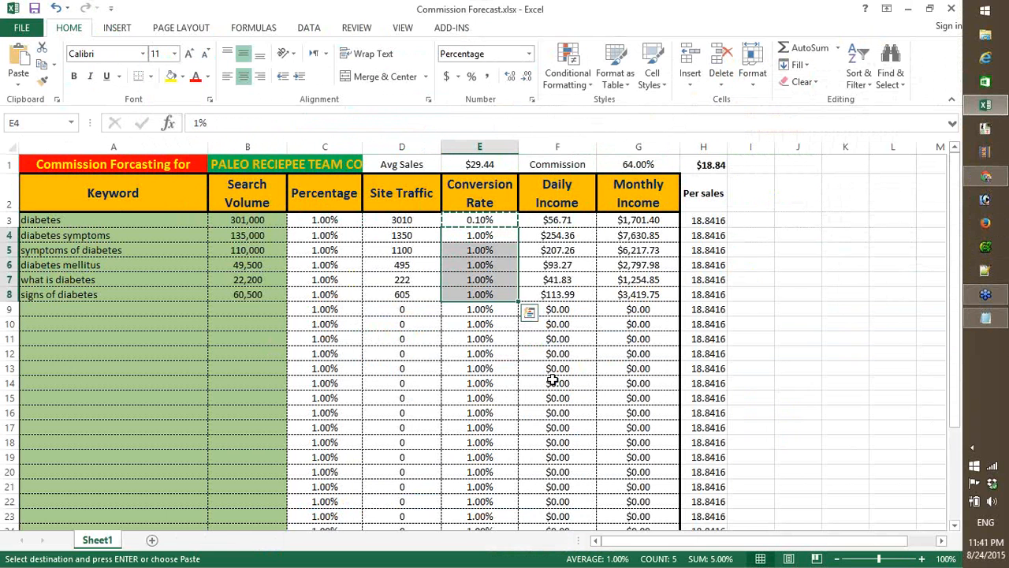
{"action": "key", "text": "ctrl+v"}
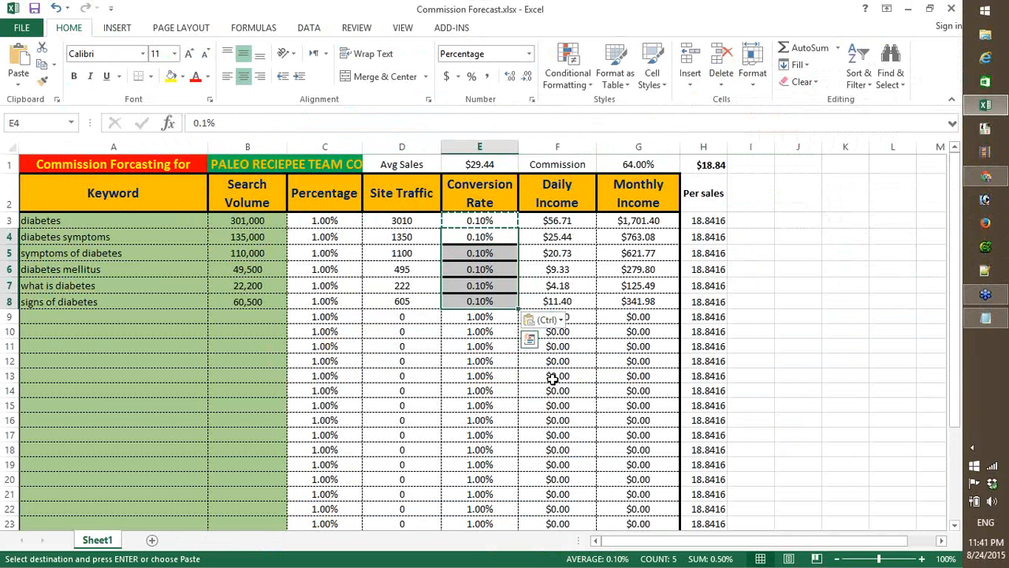
{"action": "key", "text": "ctrl+z"}
- Set the conversion rates for diabetes symptoms and symptoms of diabetes in E4 and E5 to 0.1%
{"action": "key", "text": "Down"}
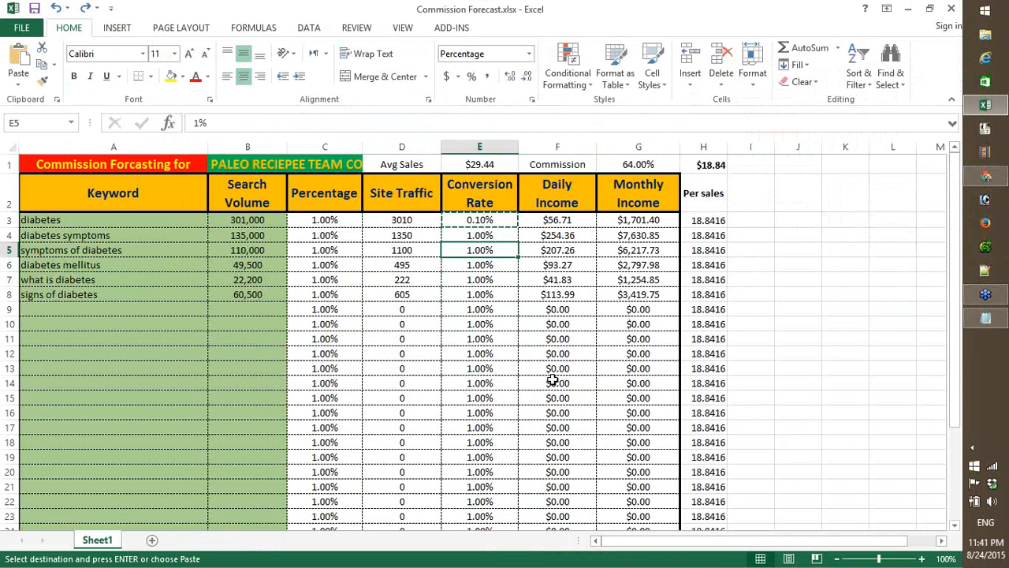
{"action": "key", "text": "Up"}
{"action": "type", "text": "0.1%"}
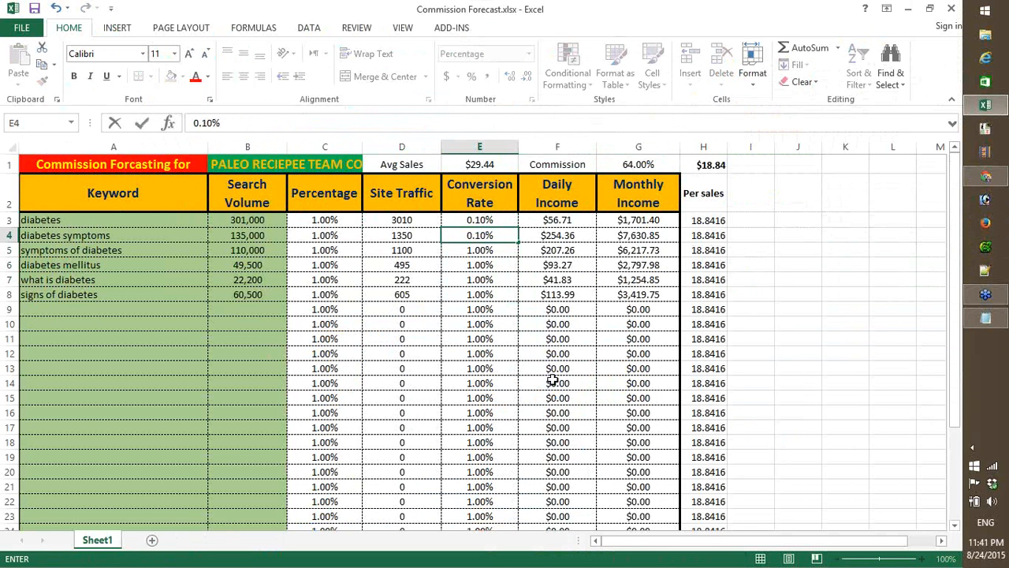
{"action": "key", "text": "Return"}
{"action": "type", "text": "0.1%"}
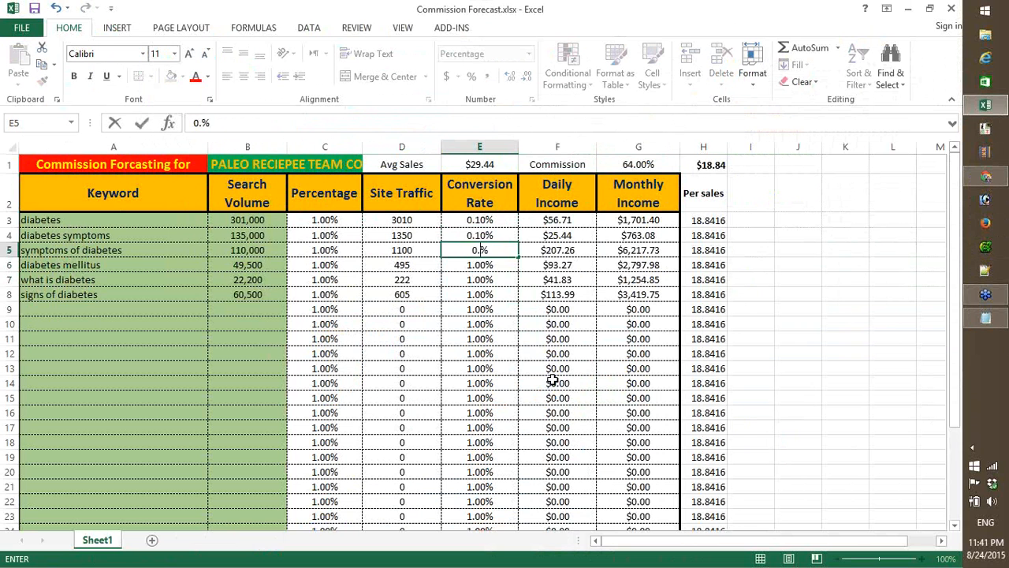
{"action": "key", "text": "Return"}
- Try entering .1 and .01 as the conversion rate for diabetes mellitus in E6
{"action": "type", "text": "10%"}
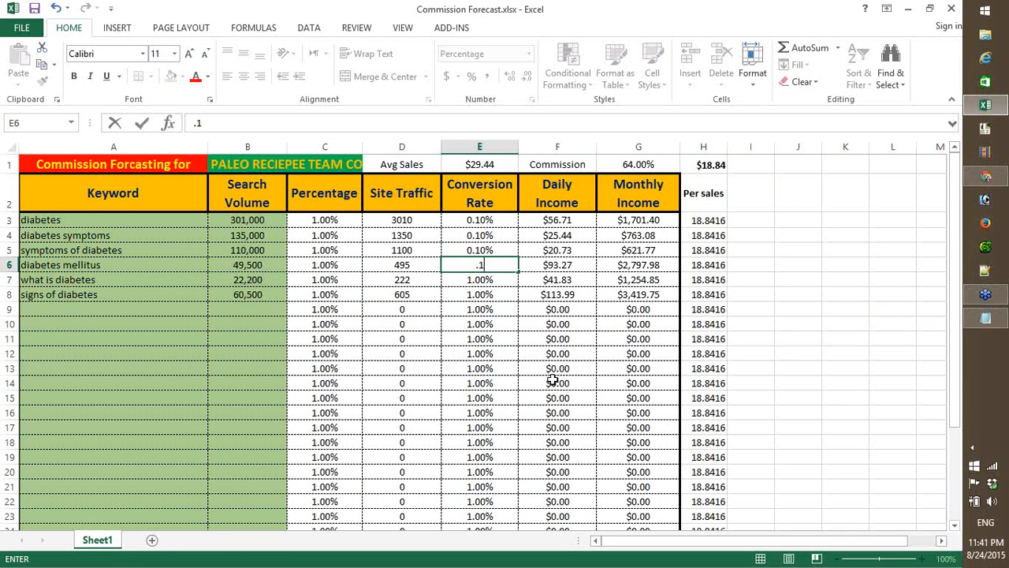
{"action": "key", "text": "Return"}
{"action": "key", "text": "Up"}
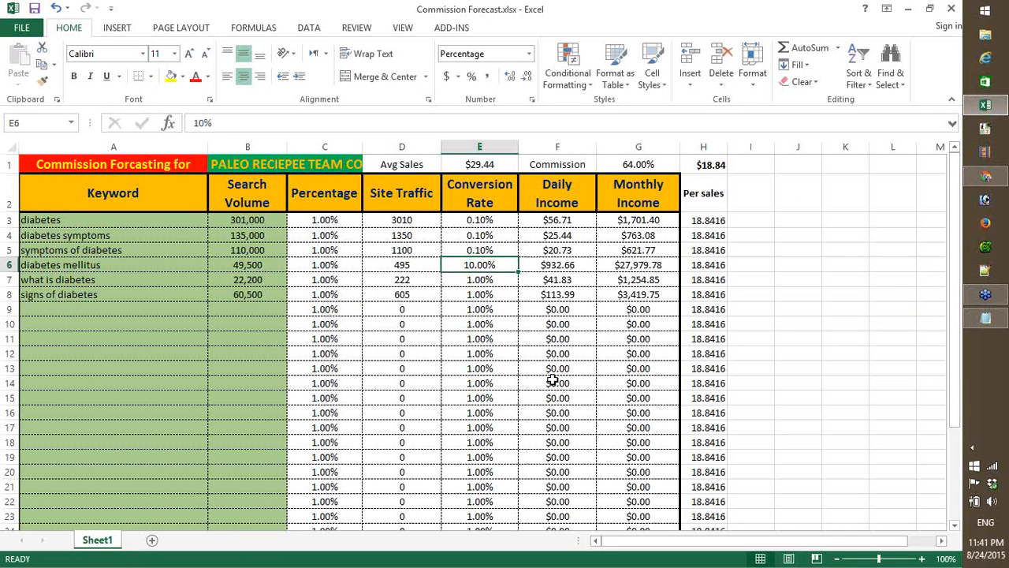
{"action": "type", "text": ".1"}
{"action": "key", "text": "Return"}
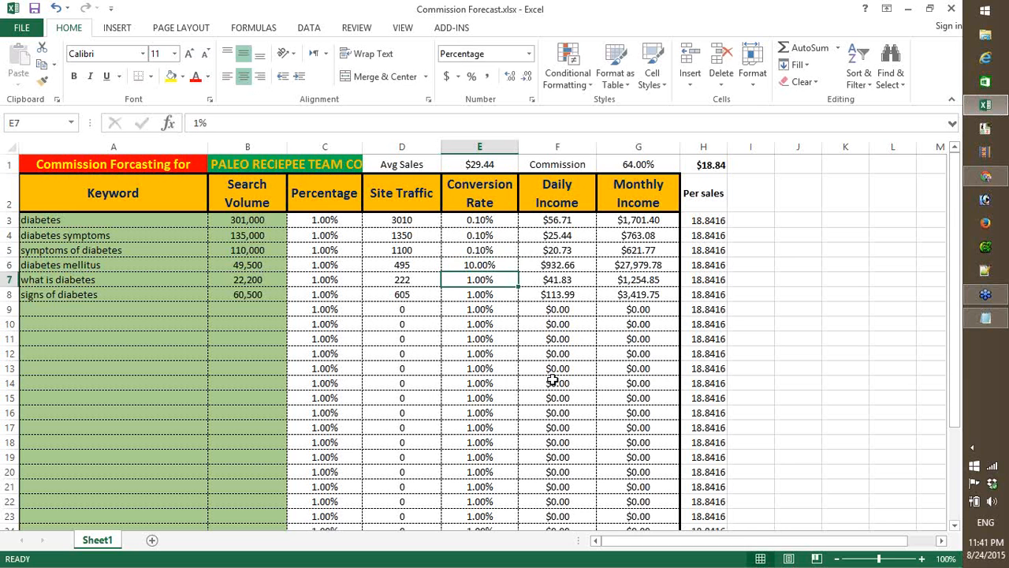
{"action": "key", "text": "Up"}
{"action": "type", "text": "."}
{"action": "type", "text": "01"}
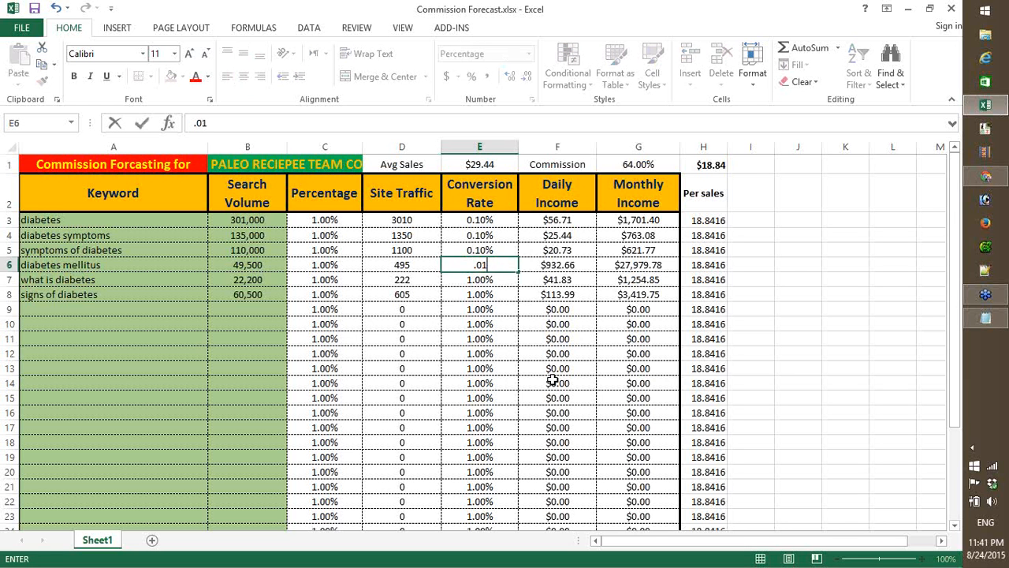
{"action": "key", "text": "ctrl+Return"}
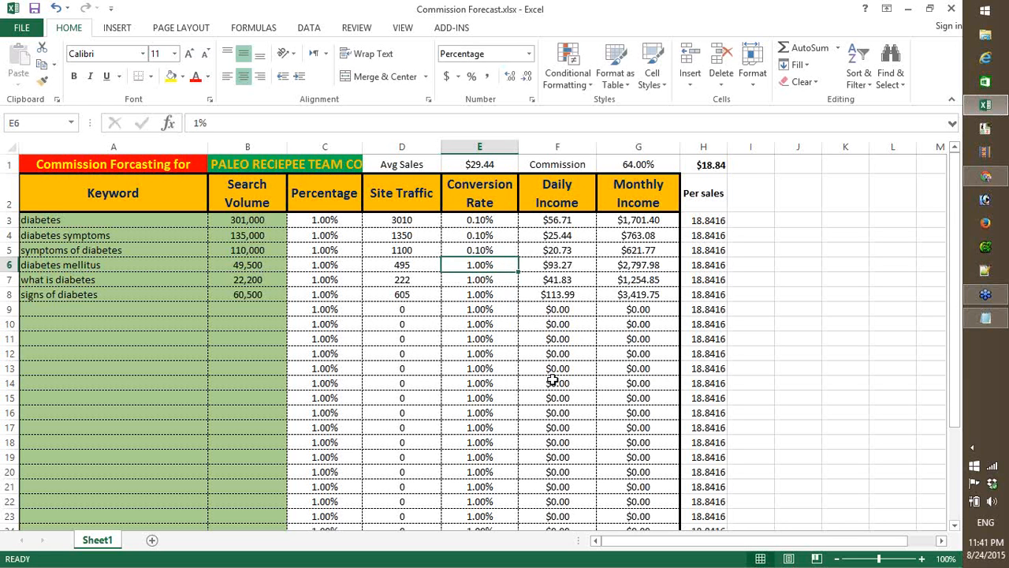
- Set the conversion rates for diabetes mellitus, what is diabetes and signs of diabetes in E6:E8 to 0.1%
{"action": "type", "text": "0.1"}
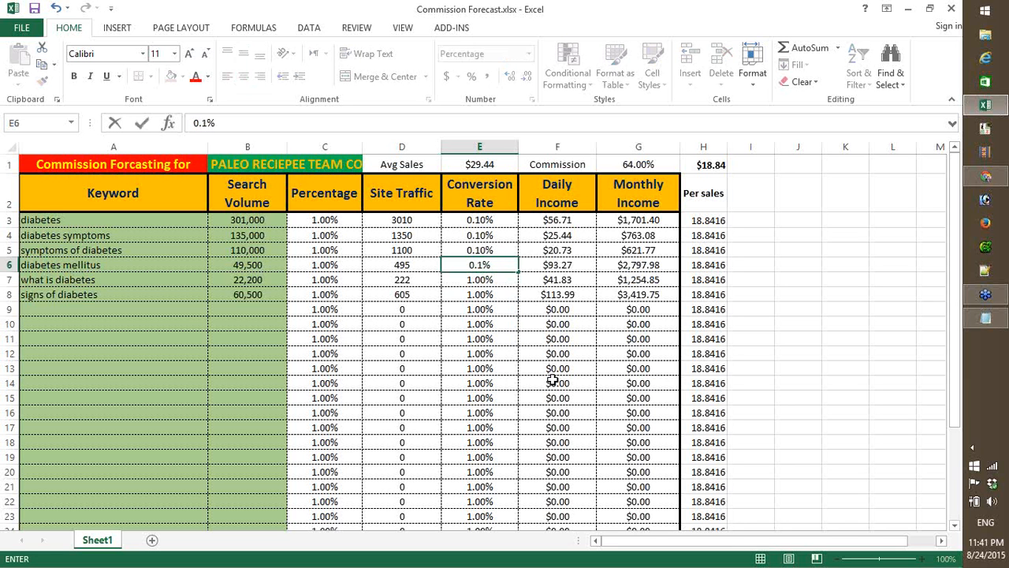
{"action": "key", "text": "Return"}
{"action": "type", "text": "0.1"}
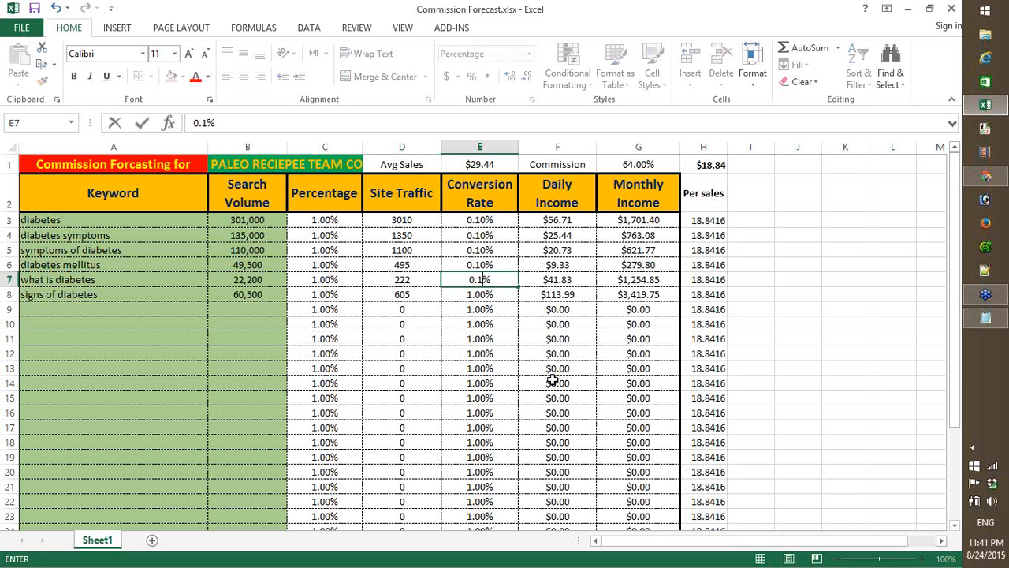
{"action": "key", "text": "Return"}
{"action": "type", "text": "0.1"}
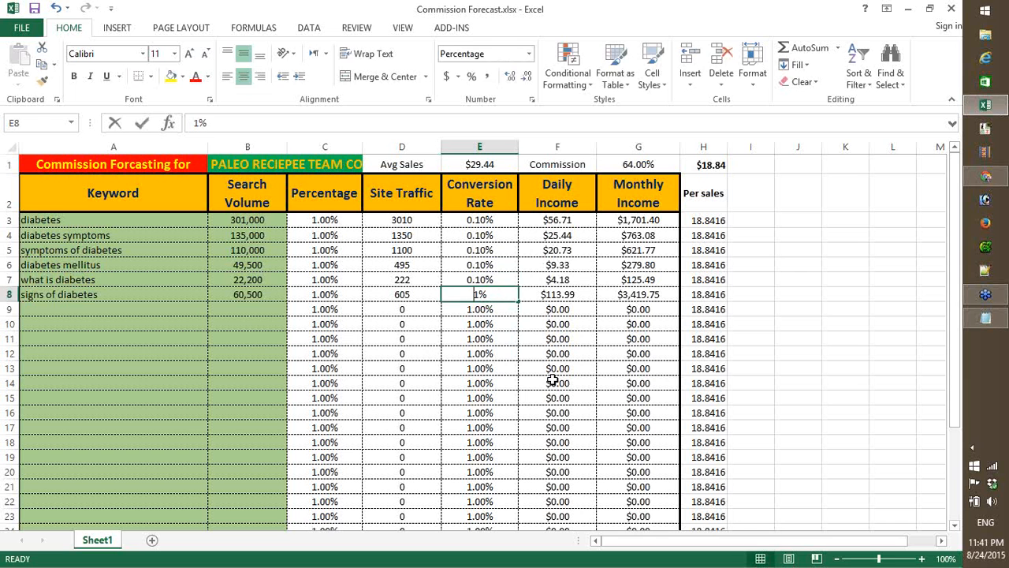
{"action": "key", "text": "Return"}
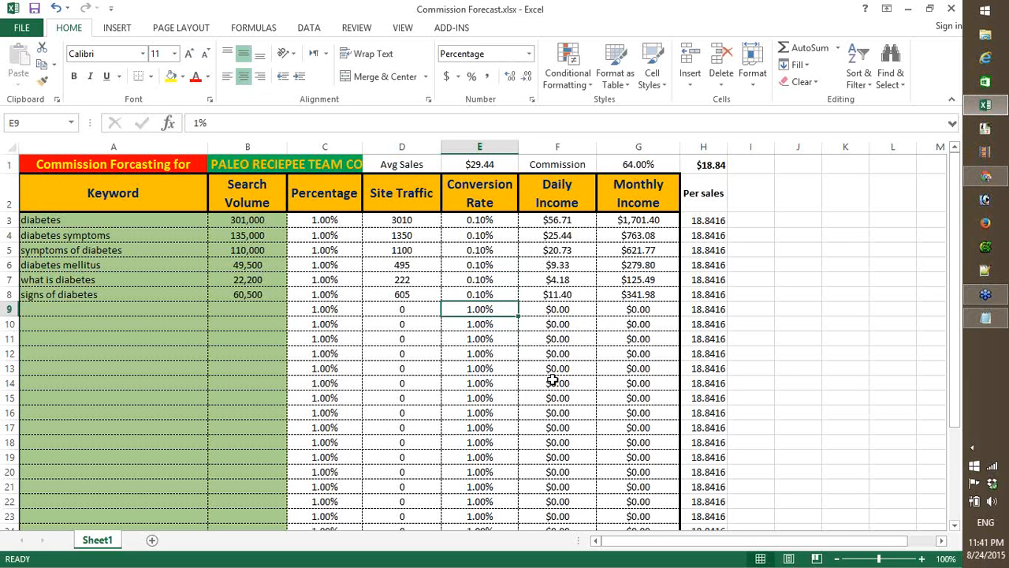
- Examine the diabetes symptoms row cell by cell, from keyword and search volume through site traffic and conversion rate to daily and monthly income
{"action": "left_click", "coordinate": [646, 279]}
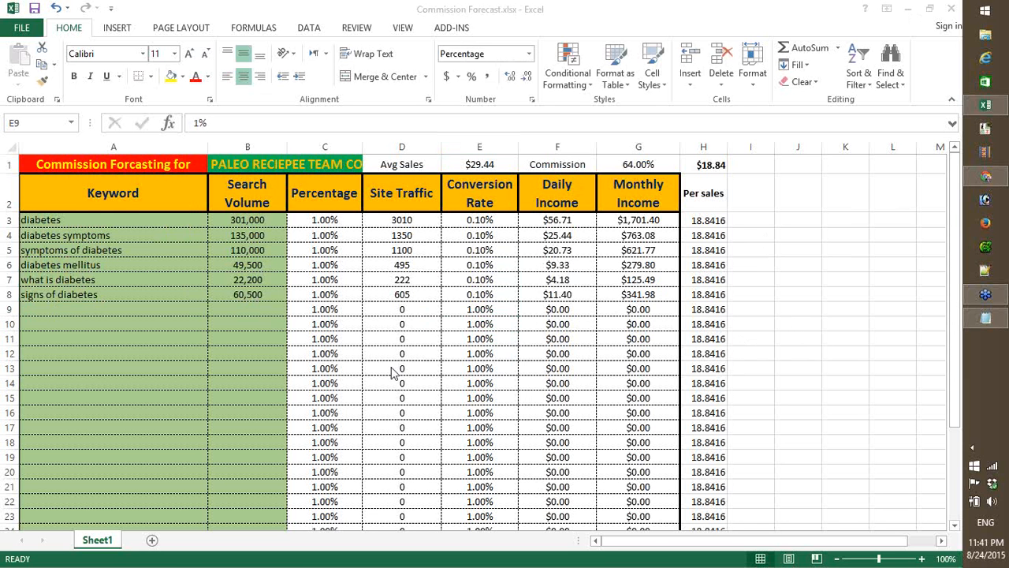
{"action": "left_click", "coordinate": [48, 235]}
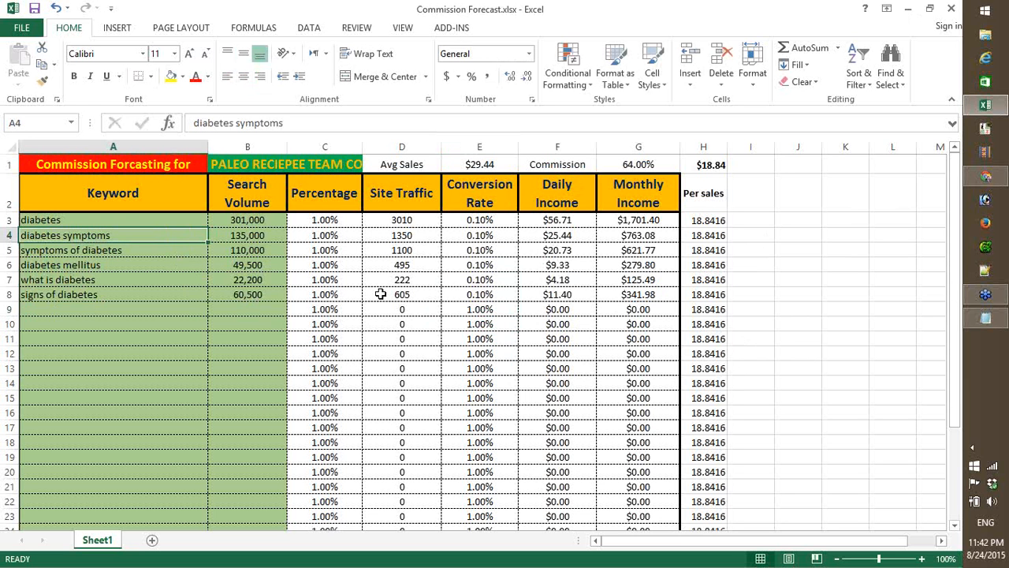
{"action": "key", "text": "Right"}
{"action": "key", "text": "Right"}
{"action": "key", "text": "Right"}
{"action": "key", "text": "Right"}
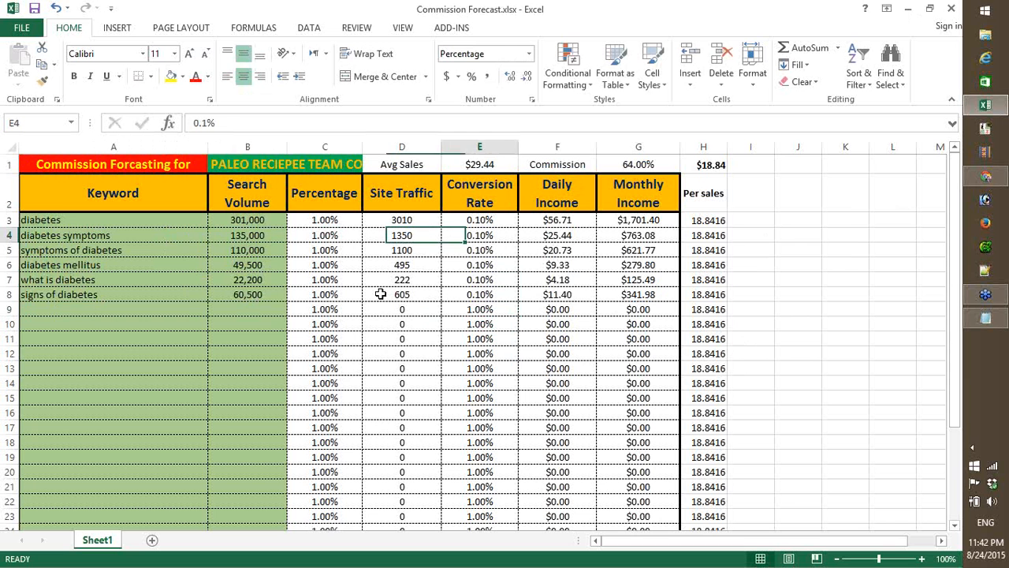
{"action": "key", "text": "Left"}
{"action": "key", "text": "Left"}
{"action": "key", "text": "Left"}
{"action": "key", "text": "Left"}
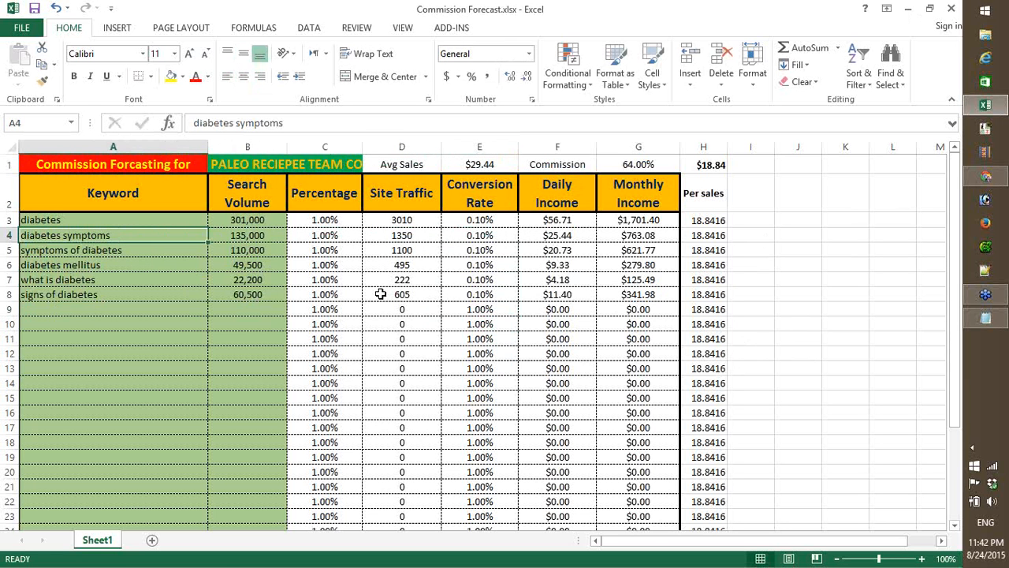
{"action": "key", "text": "Right"}
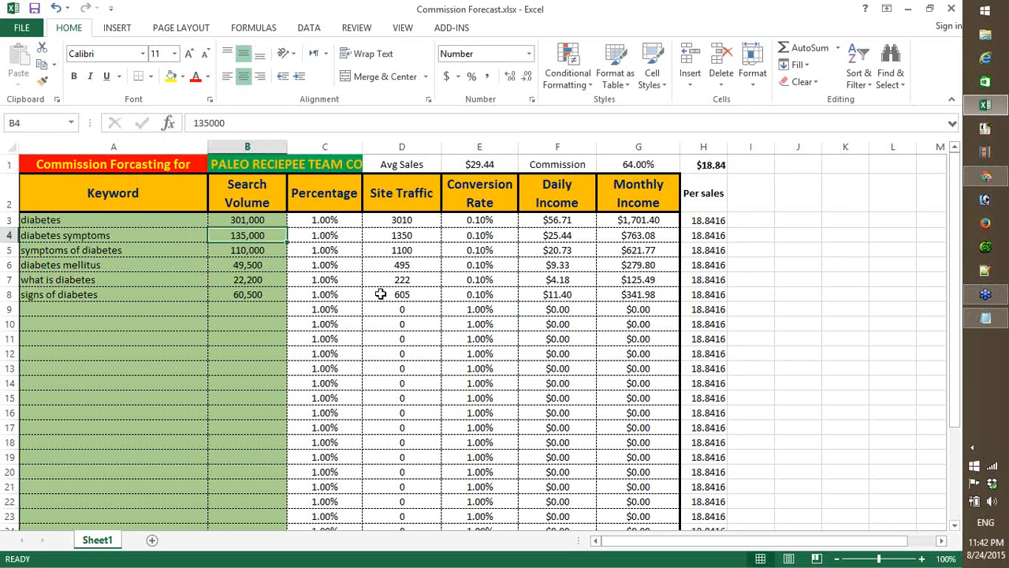
{"action": "key", "text": "Right"}
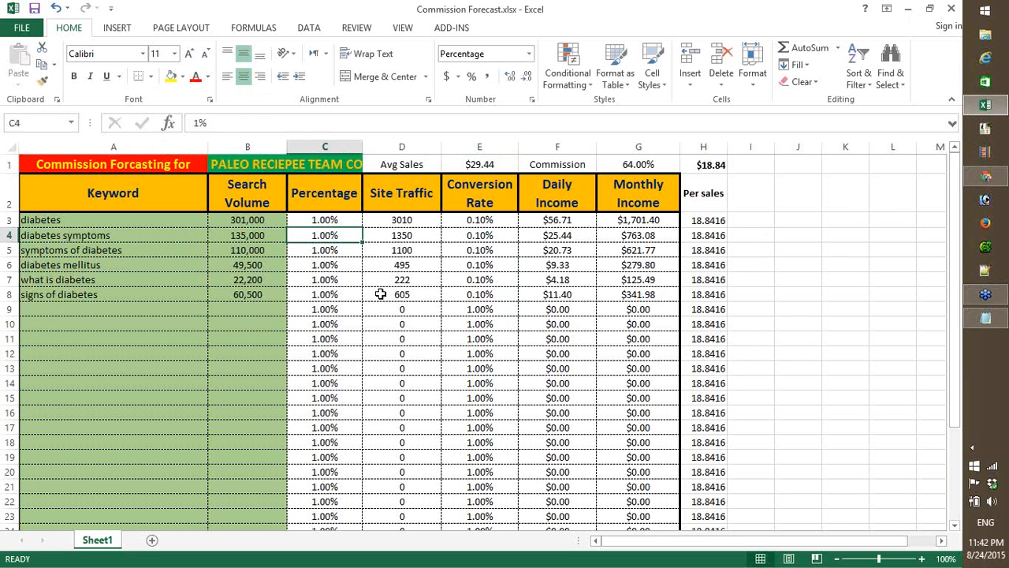
{"action": "key", "text": "Right"}
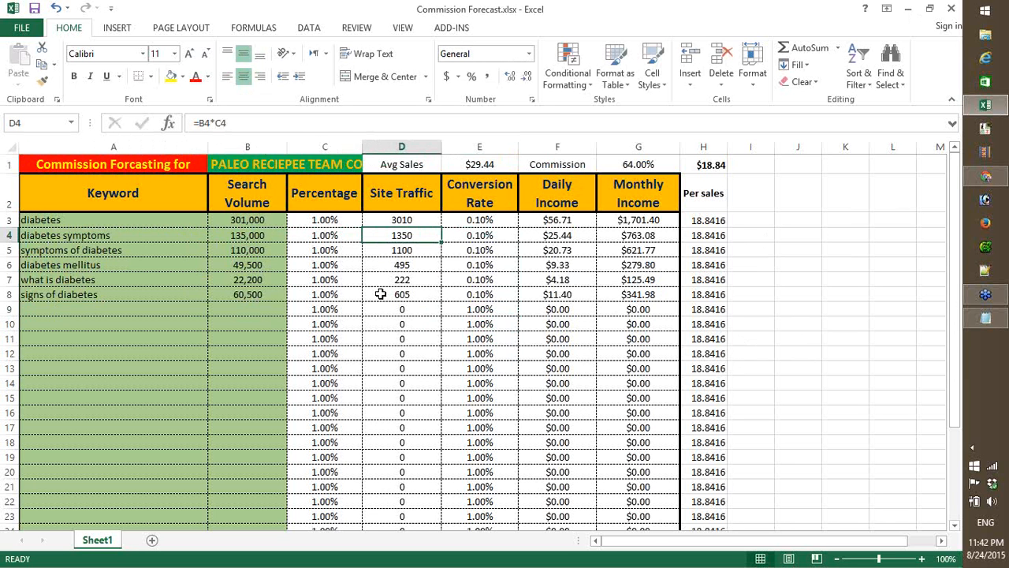
{"action": "key", "text": "Right"}
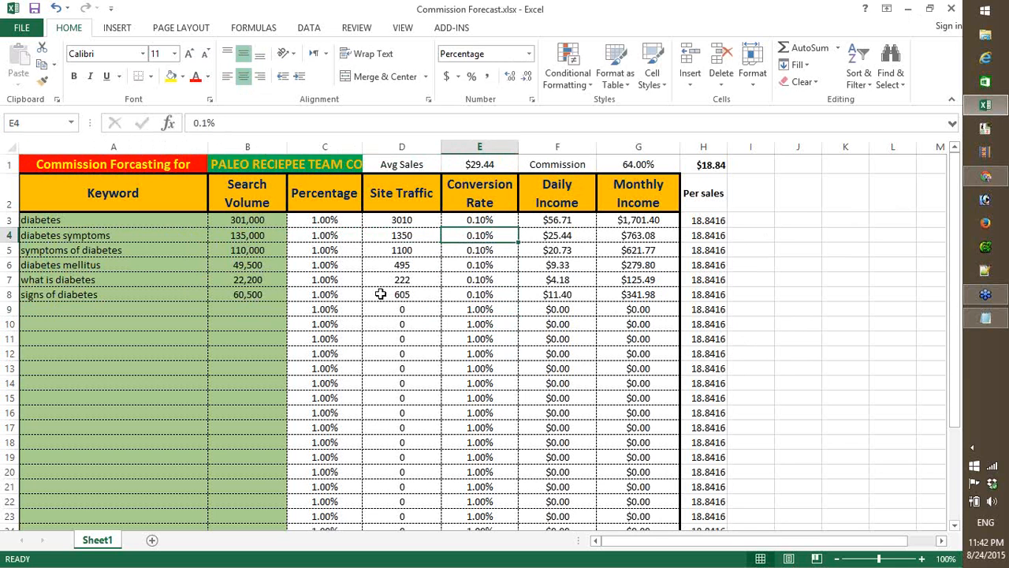
{"action": "key", "text": "Right"}
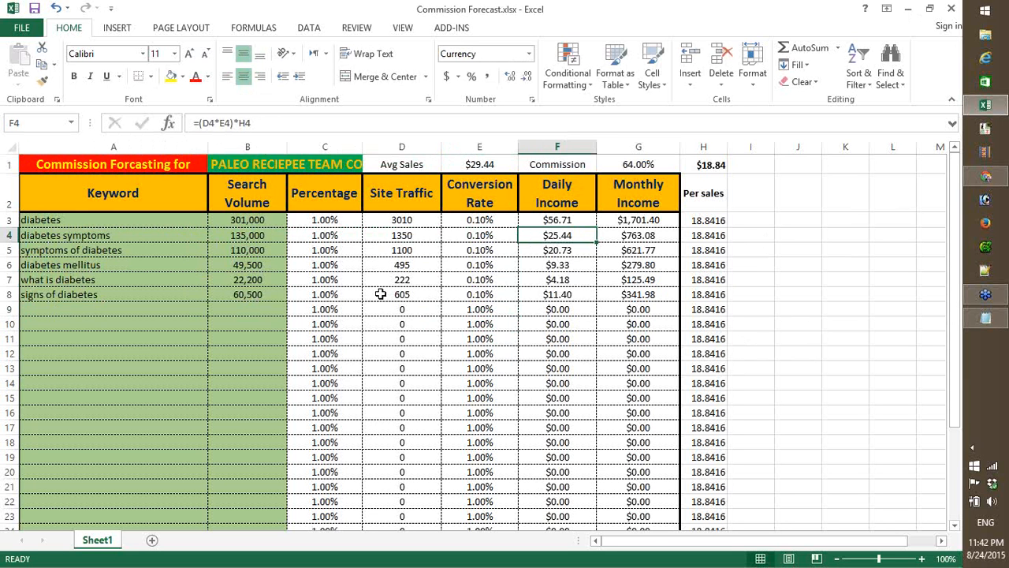
{"action": "key", "text": "Right"}
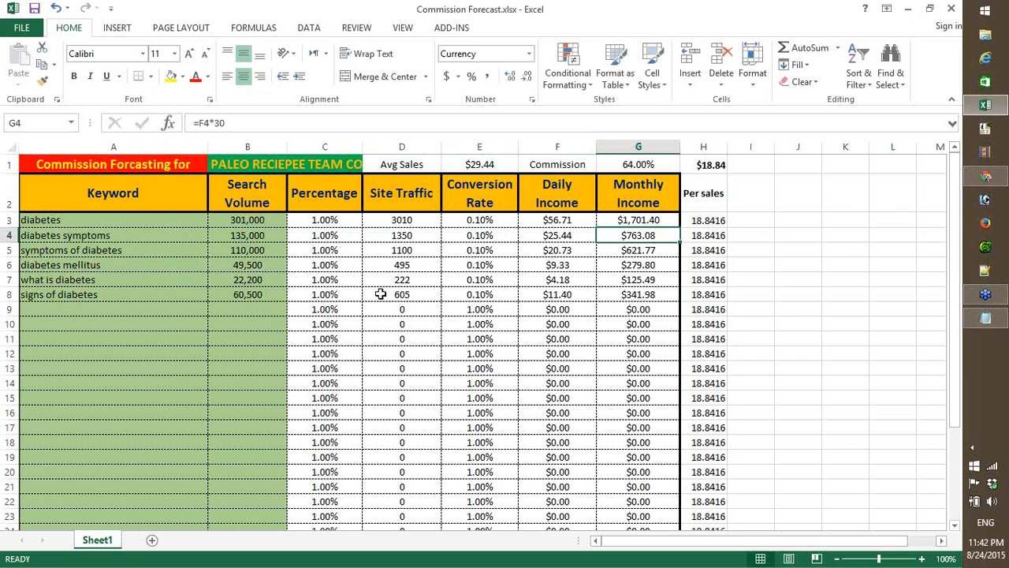
- Check the combined monthly income in G3:G8 against the keywords in A3:A8, and review the diabetes keyword's conversion rate in E3
{"action": "key", "text": "Up"}
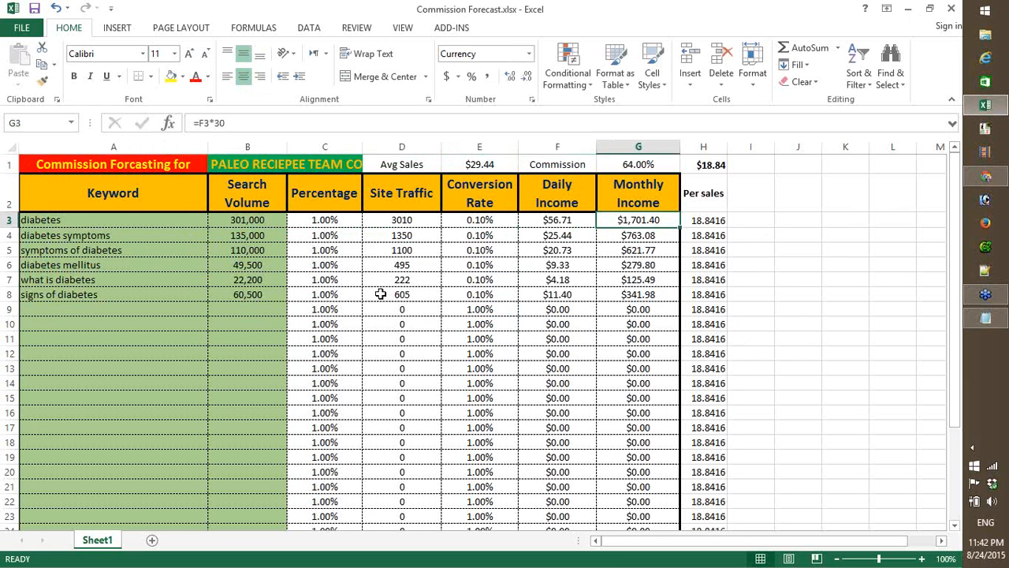
{"action": "key", "text": "shift+Down"}
{"action": "key", "text": "shift+Down"}
{"action": "key", "text": "shift+Down"}
{"action": "key", "text": "shift+Down"}
{"action": "key", "text": "shift+Down"}
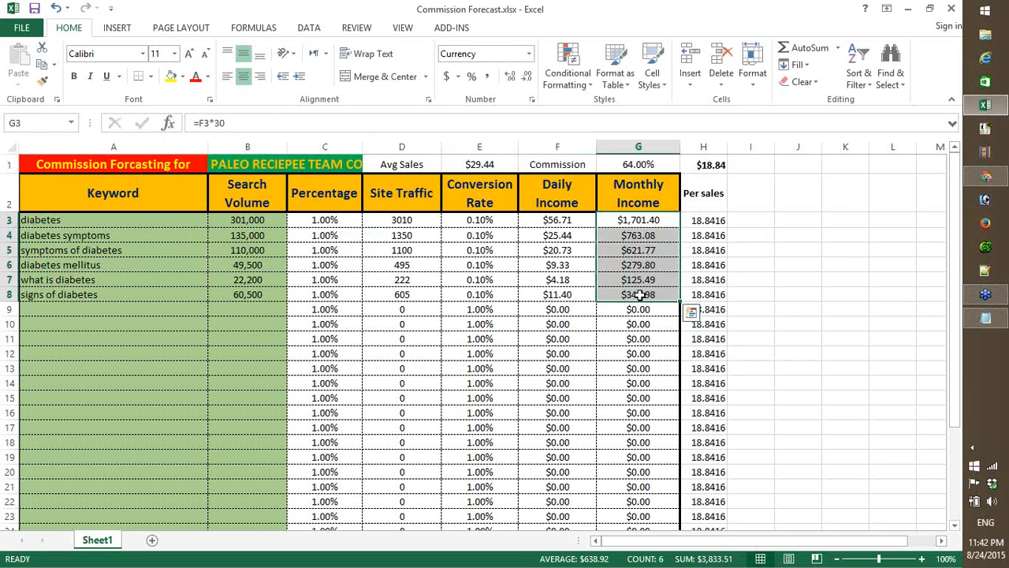
{"action": "left_click", "coordinate": [67, 221]}
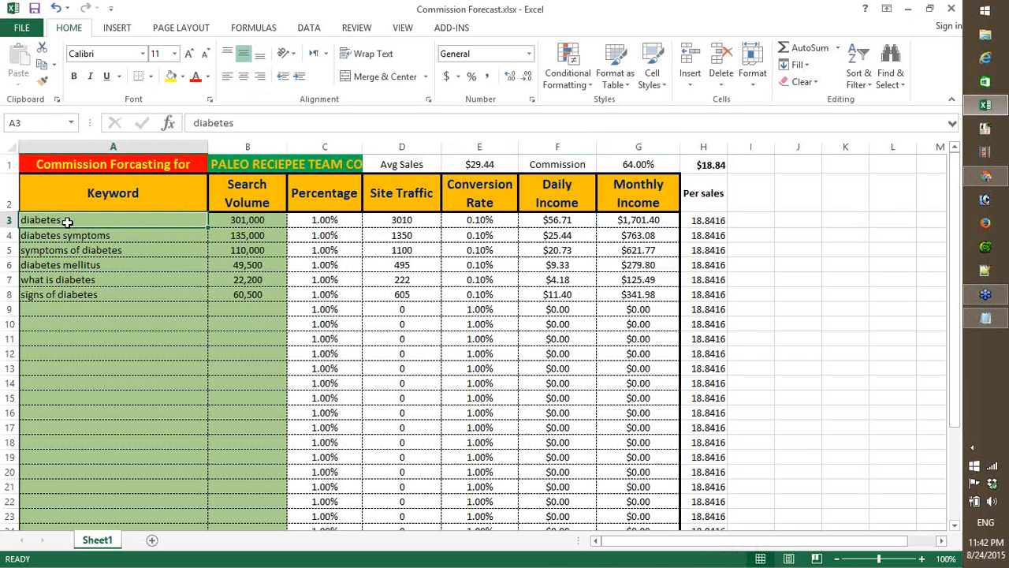
{"action": "key", "text": "shift+Down"}
{"action": "key", "text": "shift+Down"}
{"action": "key", "text": "shift+Down"}
{"action": "key", "text": "shift+Down"}
{"action": "key", "text": "shift+Down"}
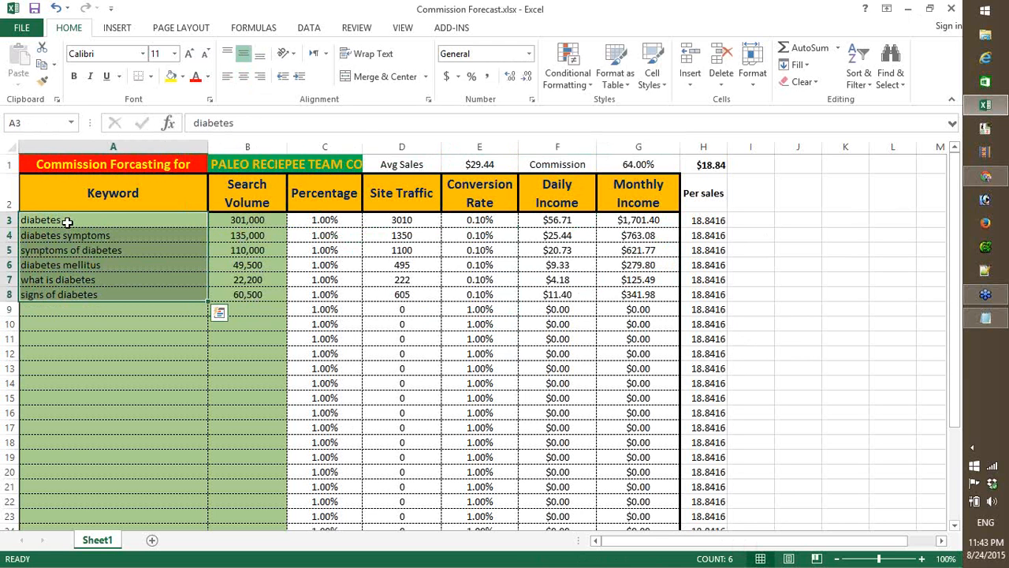
{"action": "left_click", "coordinate": [622, 224]}
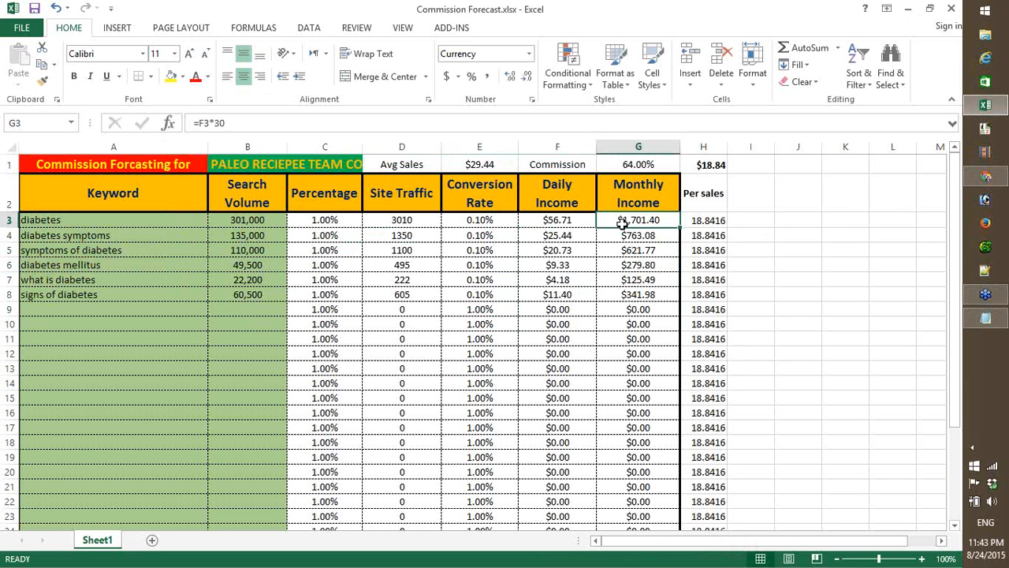
{"action": "key", "text": "shift+Down"}
{"action": "key", "text": "shift+Down"}
{"action": "key", "text": "shift+Down"}
{"action": "key", "text": "shift+Down"}
{"action": "key", "text": "shift+Down"}
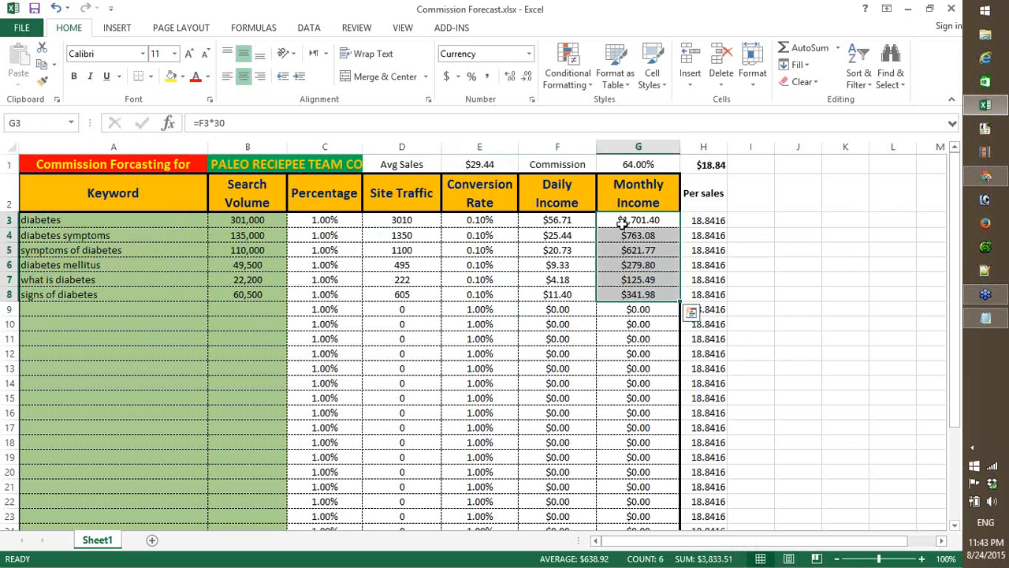
{"action": "left_click", "coordinate": [73, 220]}
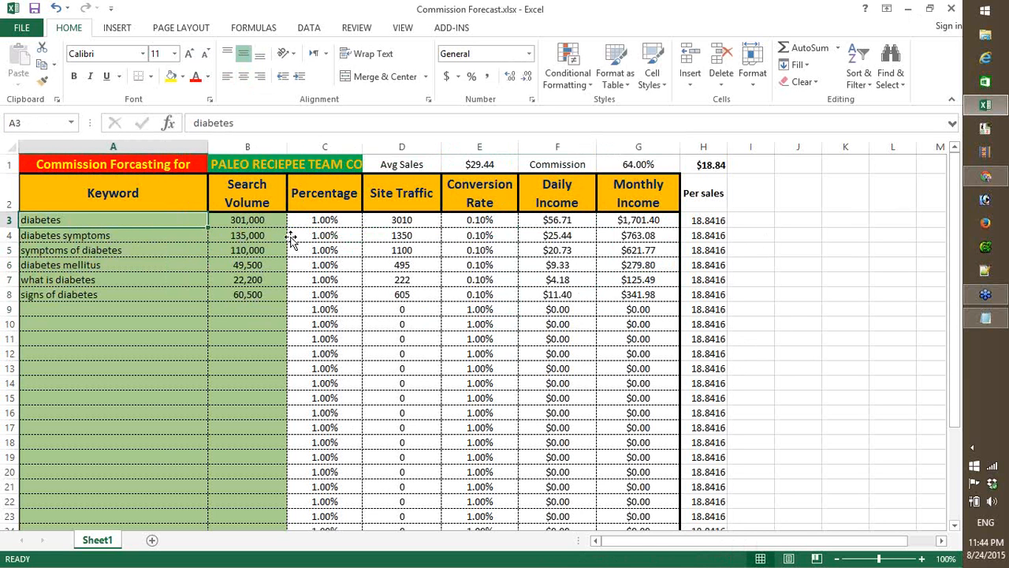
{"action": "left_click", "coordinate": [67, 231]}
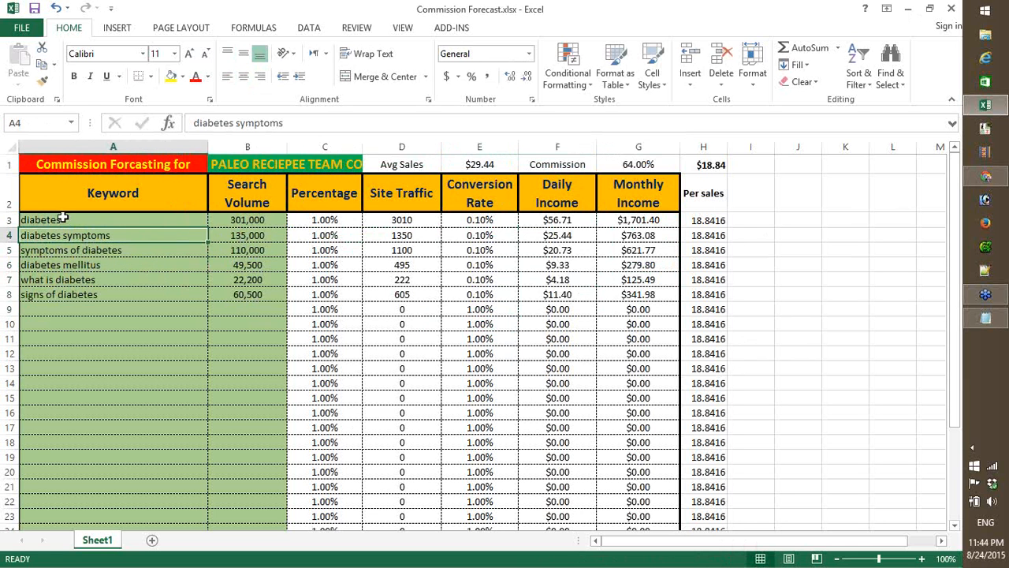
{"action": "left_click", "coordinate": [63, 219]}
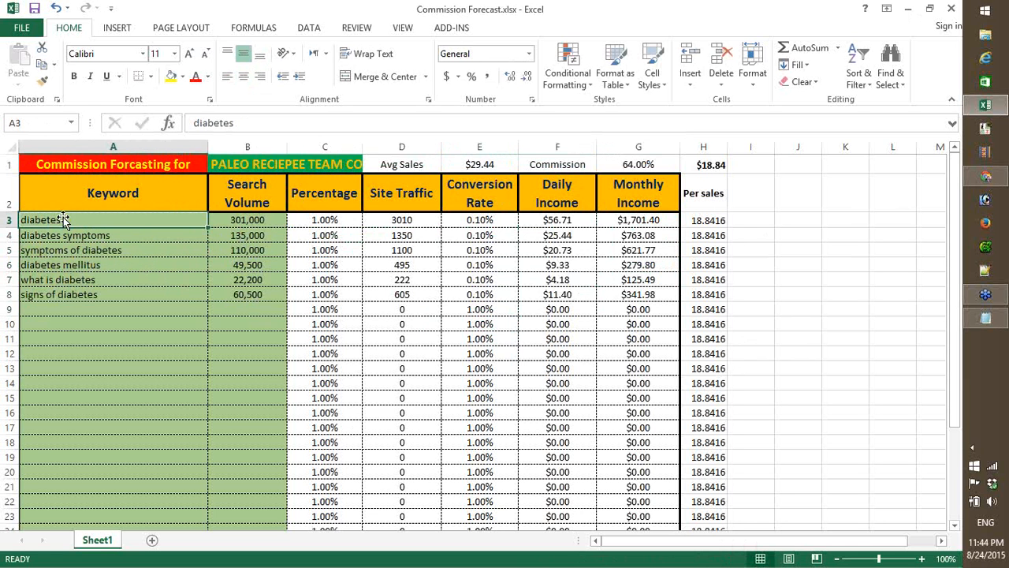
{"action": "left_click", "coordinate": [479, 221]}
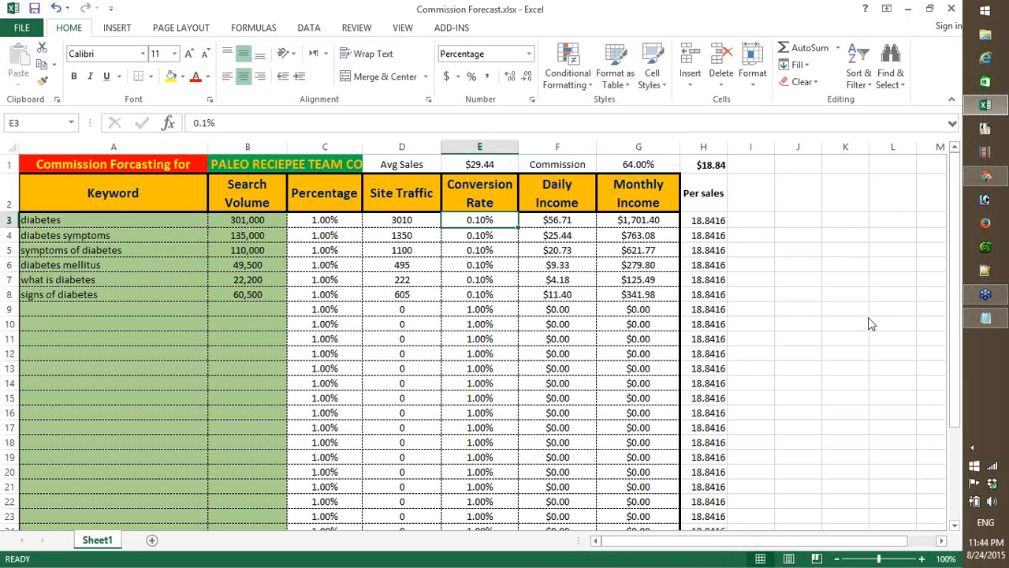
- Set the traffic percentages for diabetes, diabetes symptoms and symptoms of diabetes in C3:C5 to 0.1%
{"action": "left_click", "coordinate": [330, 220]}
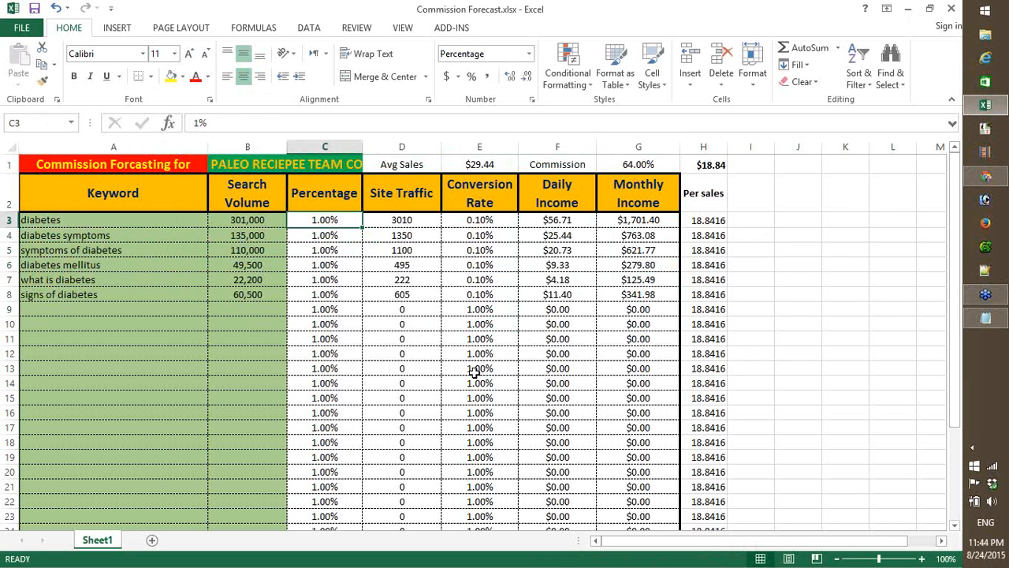
{"action": "type", "text": "0.1"}
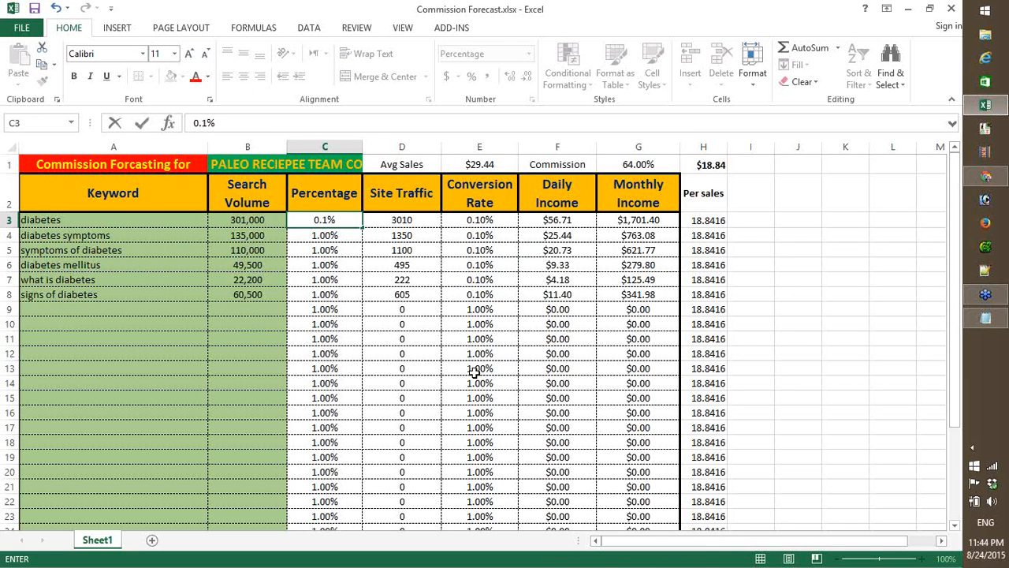
{"action": "key", "text": "Return"}
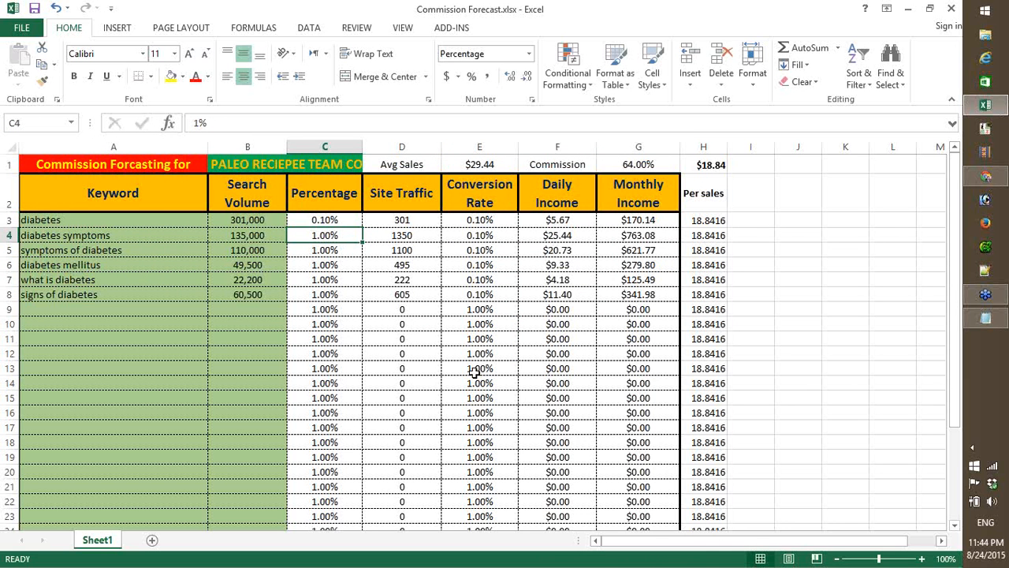
{"action": "type", "text": "0.10"}
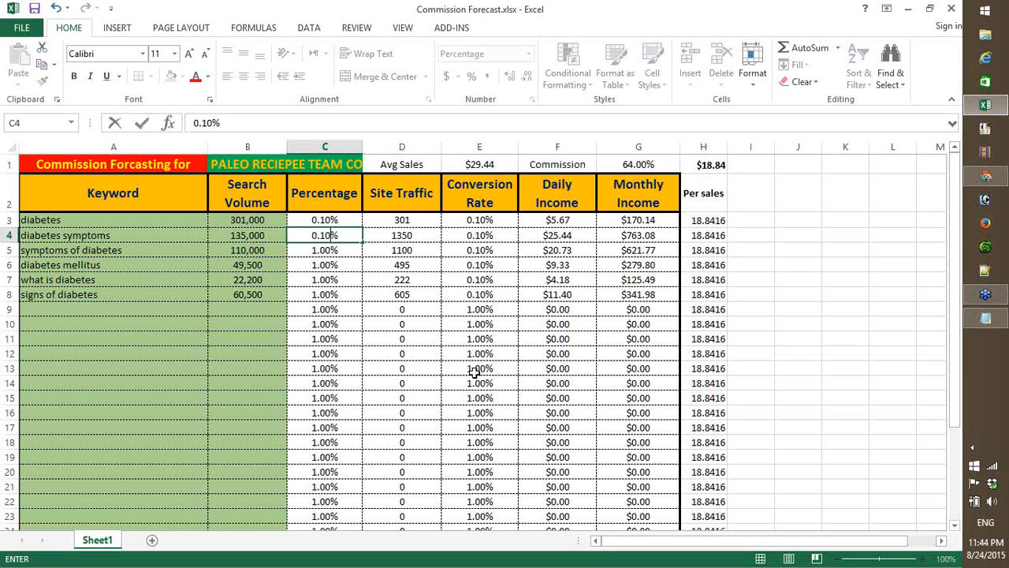
{"action": "key", "text": "Return"}
{"action": "type", "text": "0.1"}
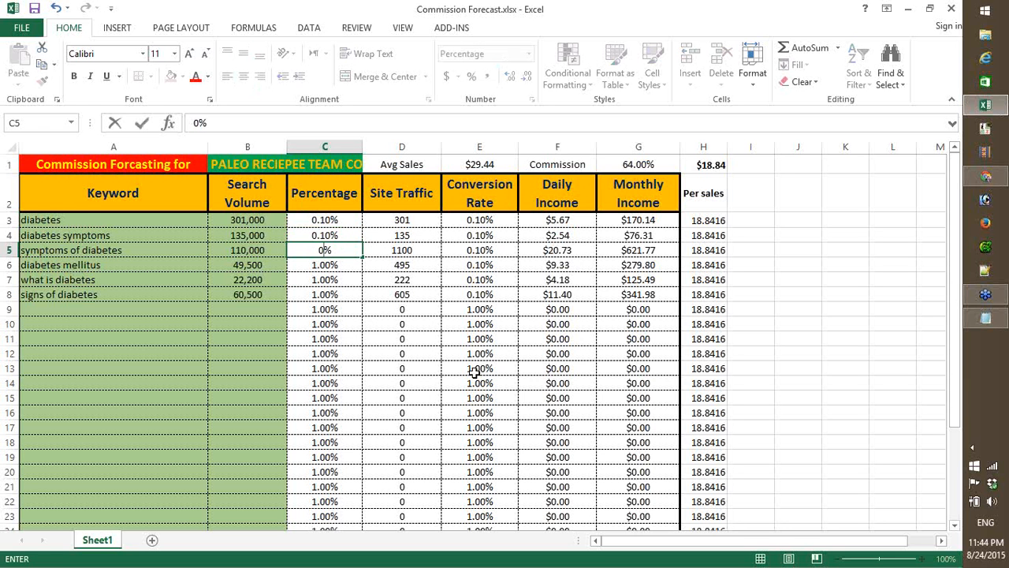
{"action": "key", "text": "Return"}
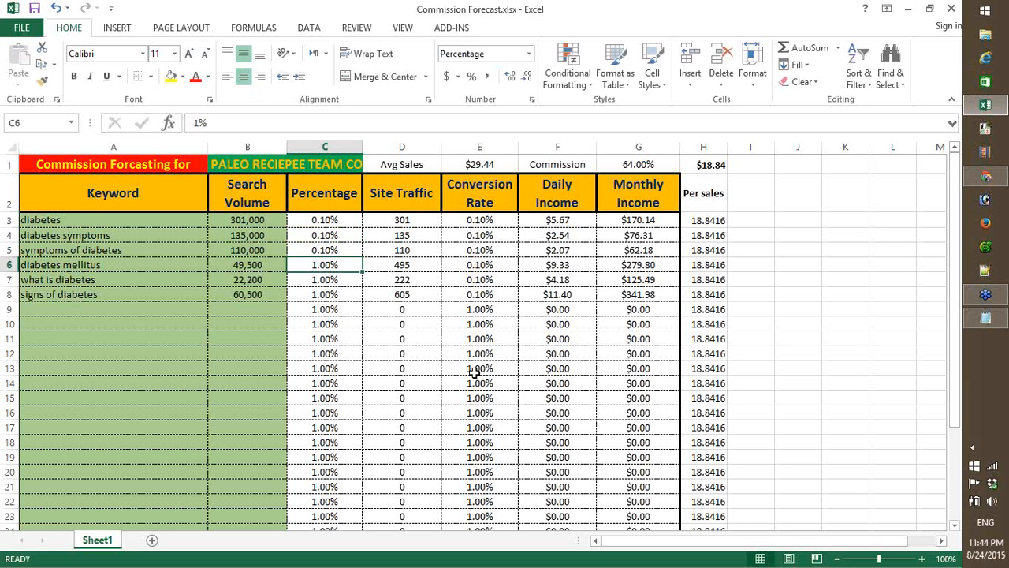
- Set the traffic percentages for diabetes mellitus, what is diabetes and signs of diabetes in C6:C8 to 0.1%
{"action": "type", "text": "0.1"}
{"action": "key", "text": "Return"}
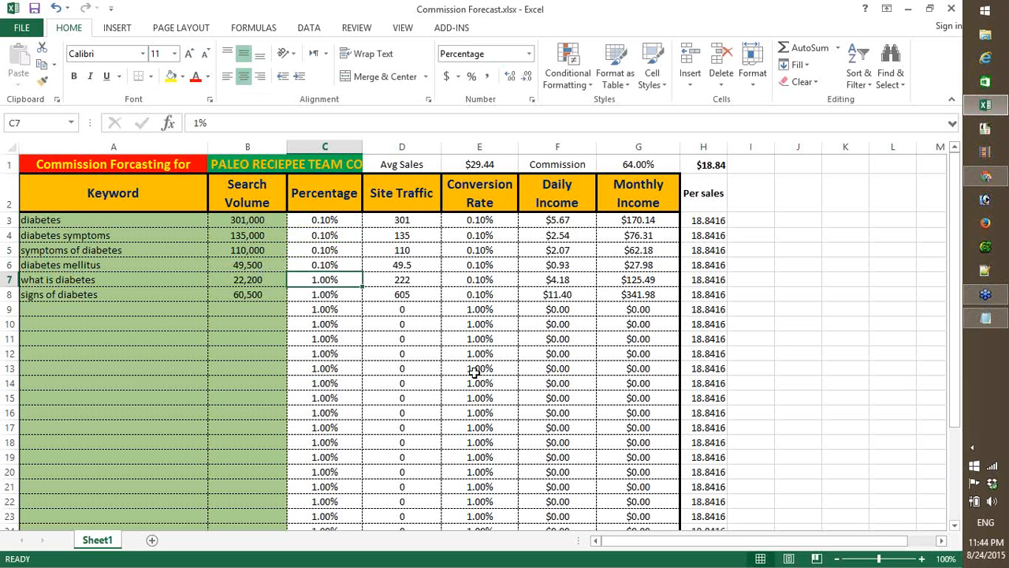
{"action": "type", "text": "0.10"}
{"action": "key", "text": "Return"}
{"action": "type", "text": "0.1"}
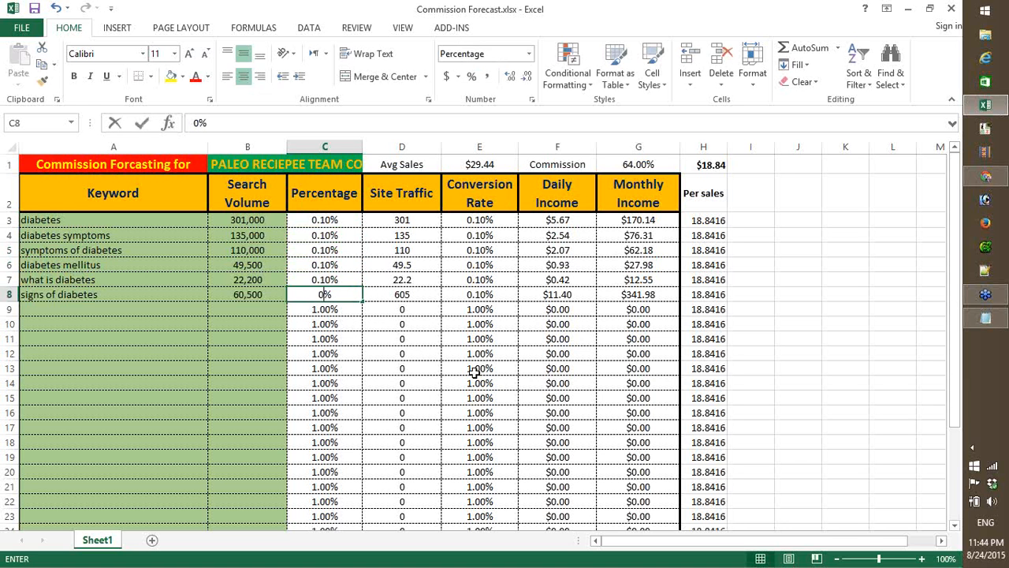
{"action": "key", "text": "Return"}
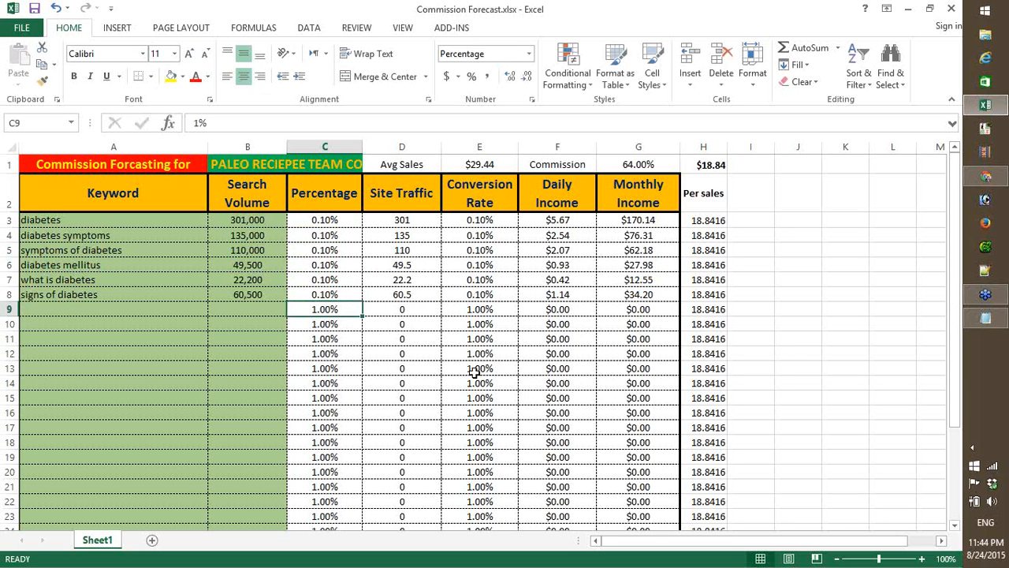
- Review the diabetes keyword's traffic percentage in C3 against its conversion rate and its daily and monthly income along row 3
{"action": "key", "text": "Up"}
{"action": "key", "text": "Up"}
{"action": "key", "text": "Up"}
{"action": "key", "text": "Up"}
{"action": "key", "text": "Up"}
{"action": "key", "text": "Up"}
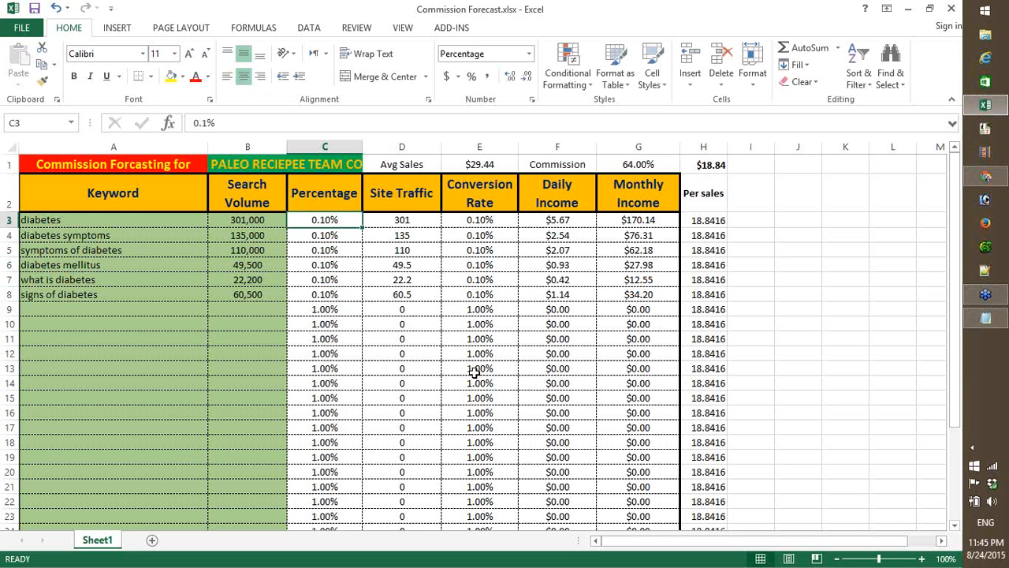
{"action": "key", "text": "Right"}
{"action": "key", "text": "Right"}
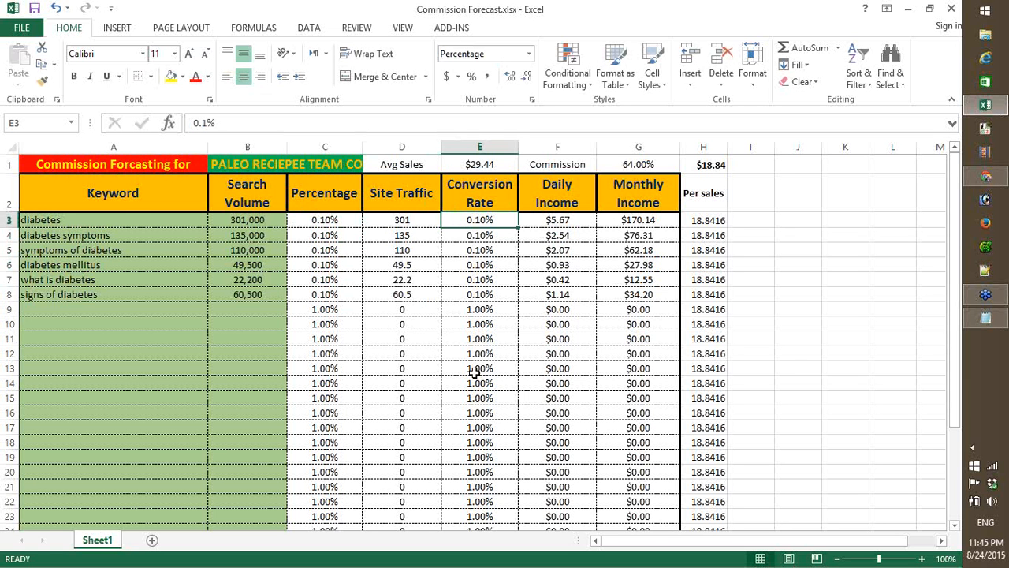
{"action": "key", "text": "Right"}
{"action": "key", "text": "Right"}
{"action": "key", "text": "Left"}
{"action": "key", "text": "Left"}
{"action": "key", "text": "Left"}
{"action": "key", "text": "Left"}
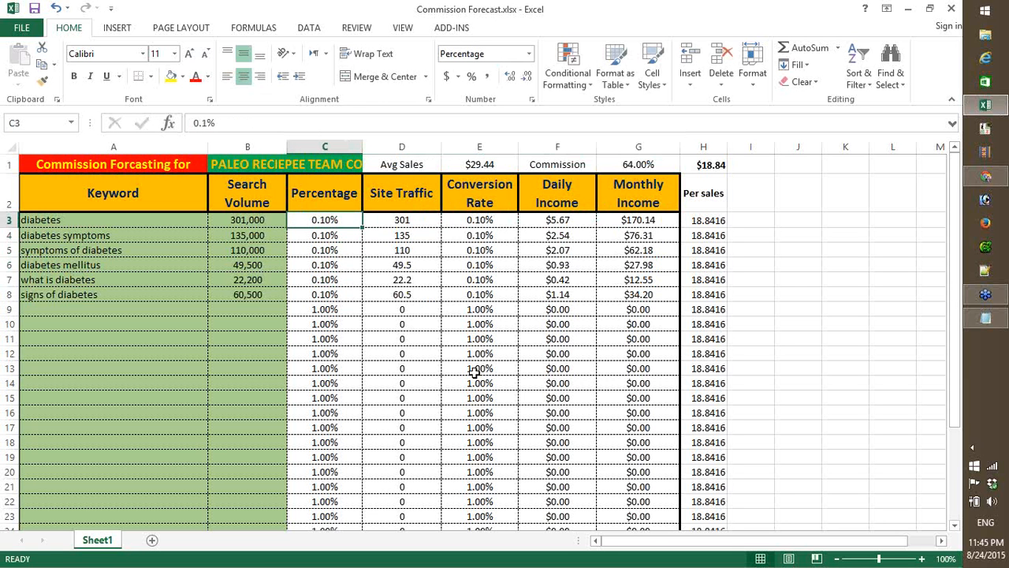
- Trace the diabetes row from site traffic in D3 to monthly income in G3, and check the combined monthly income in G3:G8
{"action": "key", "text": "Right"}
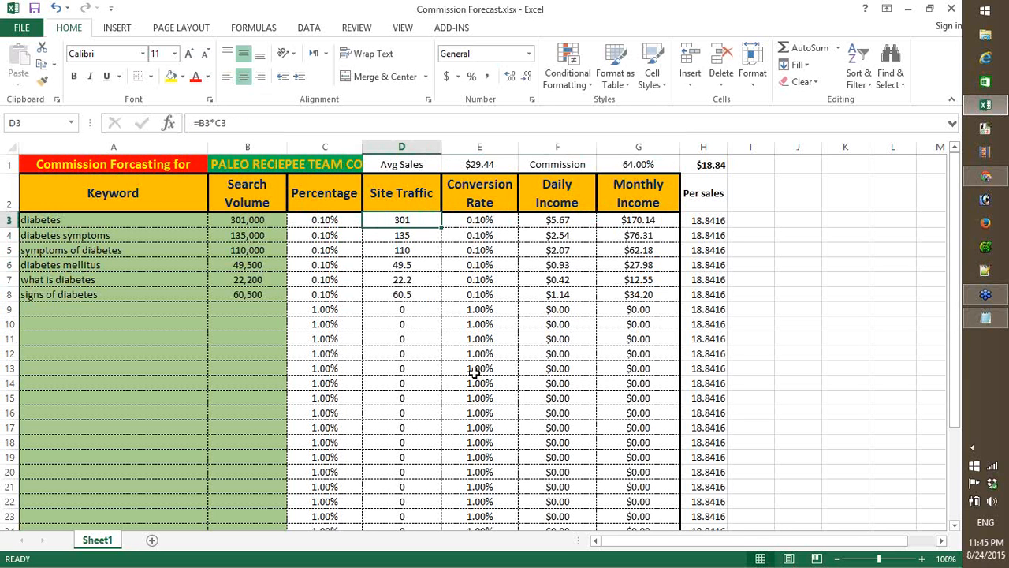
{"action": "key", "text": "Right"}
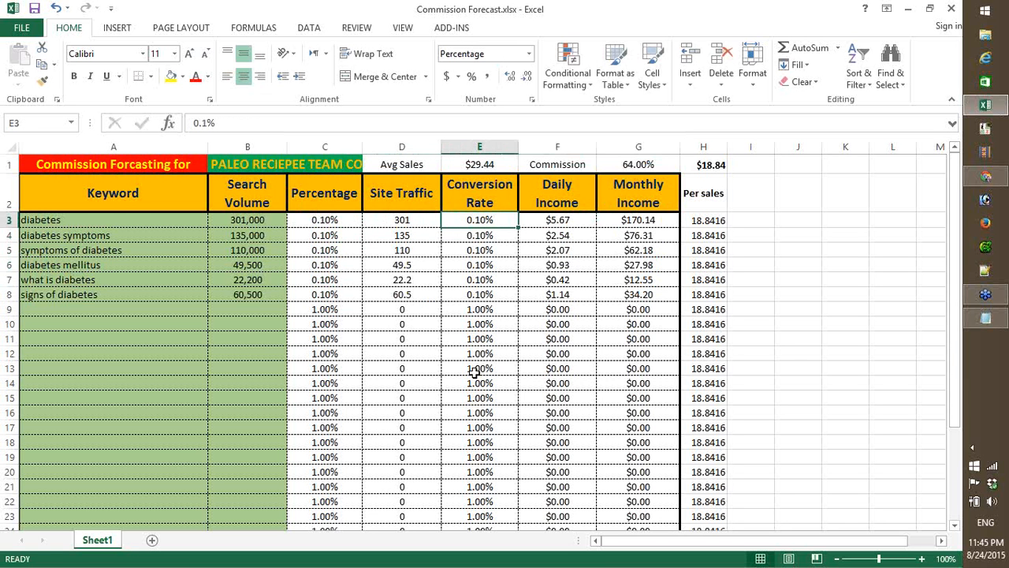
{"action": "key", "text": "Right"}
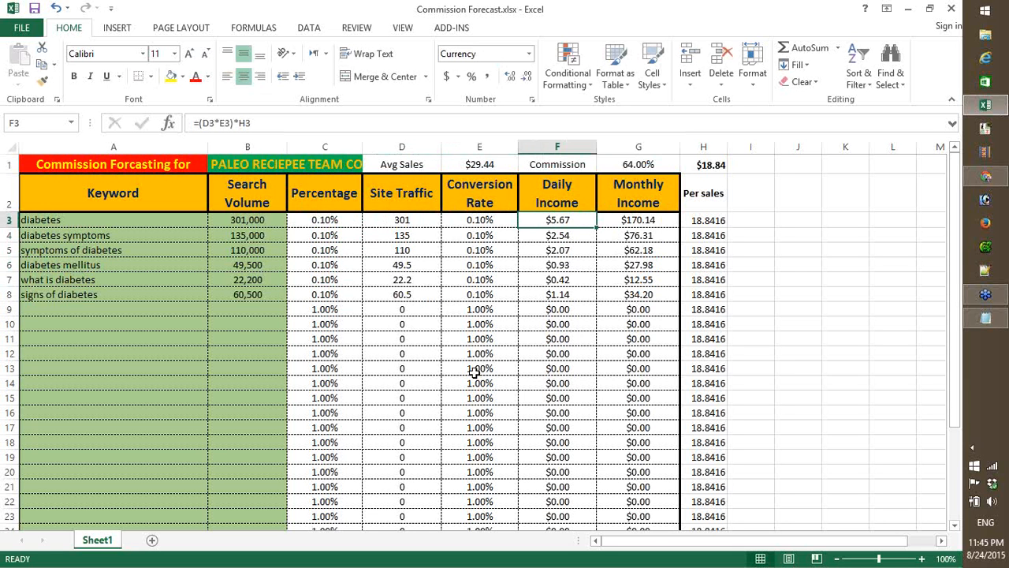
{"action": "key", "text": "Right"}
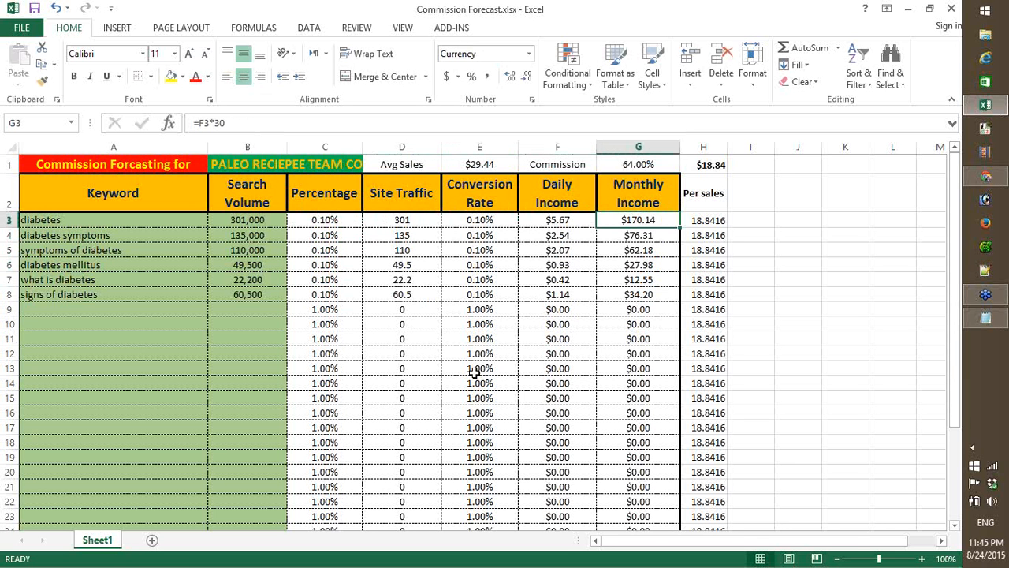
{"action": "key", "text": "shift+Down"}
{"action": "key", "text": "shift+Down"}
{"action": "key", "text": "shift+Down"}
{"action": "key", "text": "shift+Down"}
{"action": "key", "text": "shift+Down"}
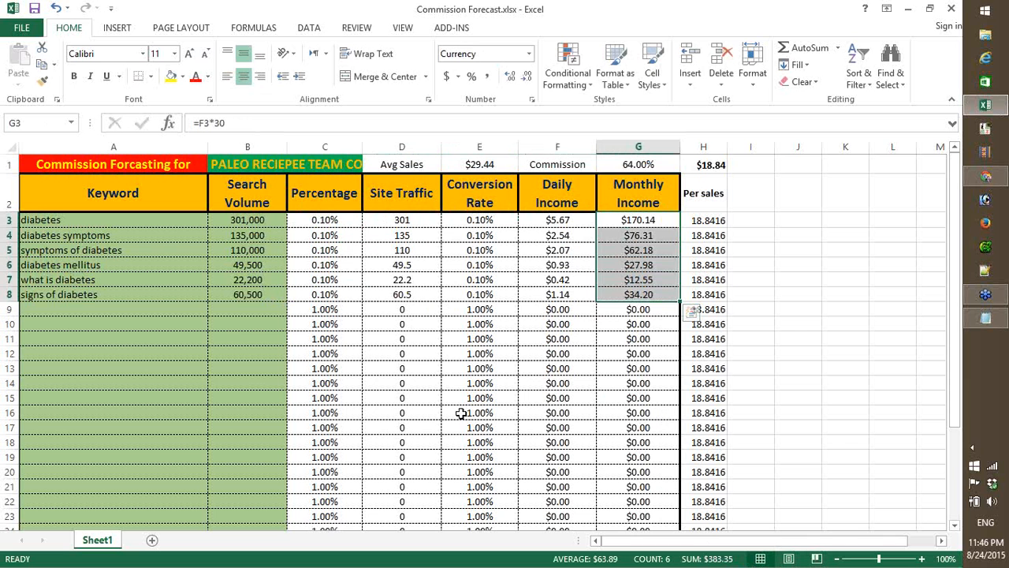
- Compare the search volumes for signs of diabetes and diabetes in B8 and B3 with the combined monthly income in G3:G8
{"action": "left_click", "coordinate": [266, 381]}
{"action": "left_click", "coordinate": [260, 293]}
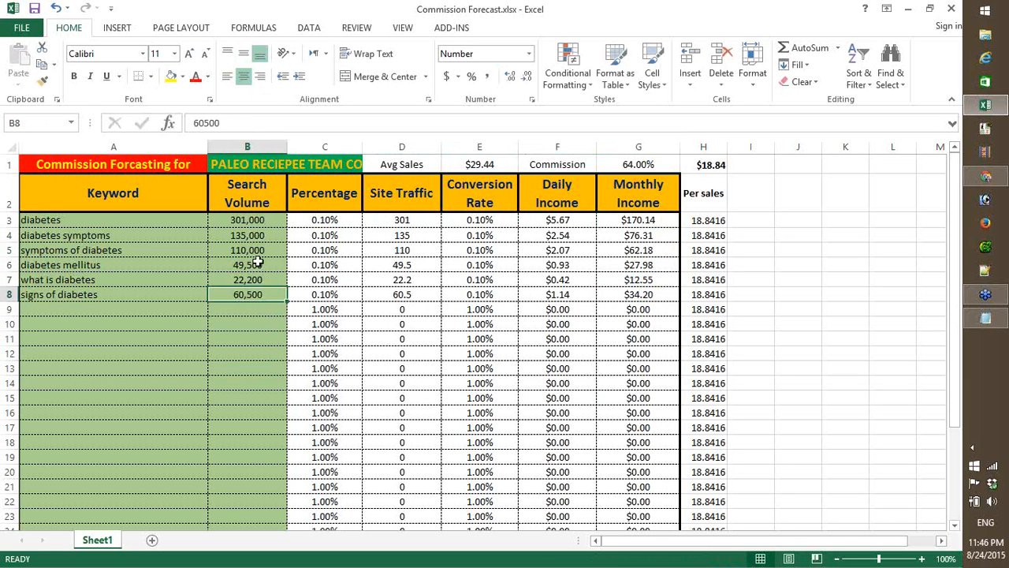
{"action": "left_click", "coordinate": [258, 220]}
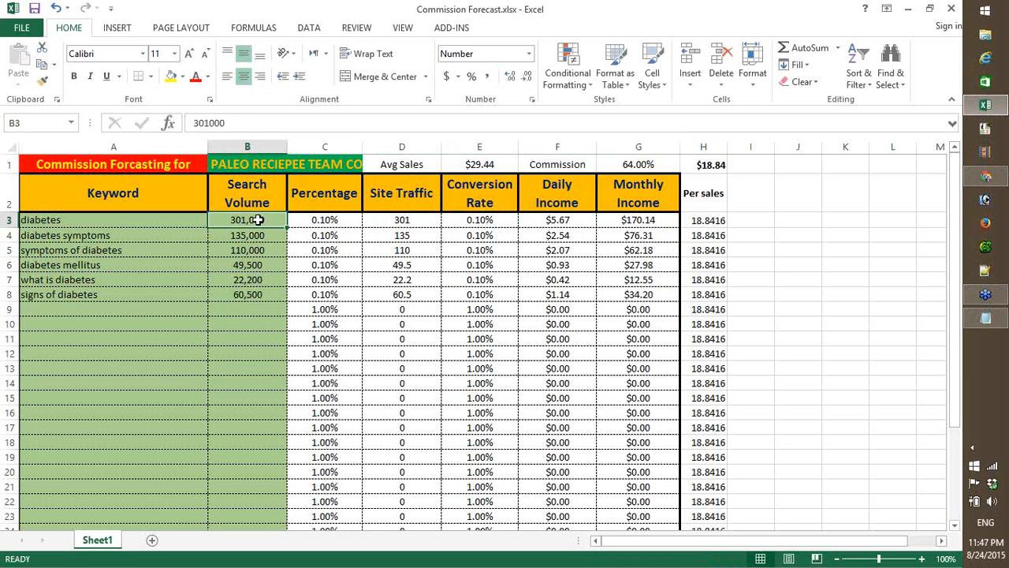
{"action": "key", "text": "Right"}
{"action": "key", "text": "Right"}
{"action": "key", "text": "Right"}
{"action": "key", "text": "Right"}
{"action": "key", "text": "Right"}
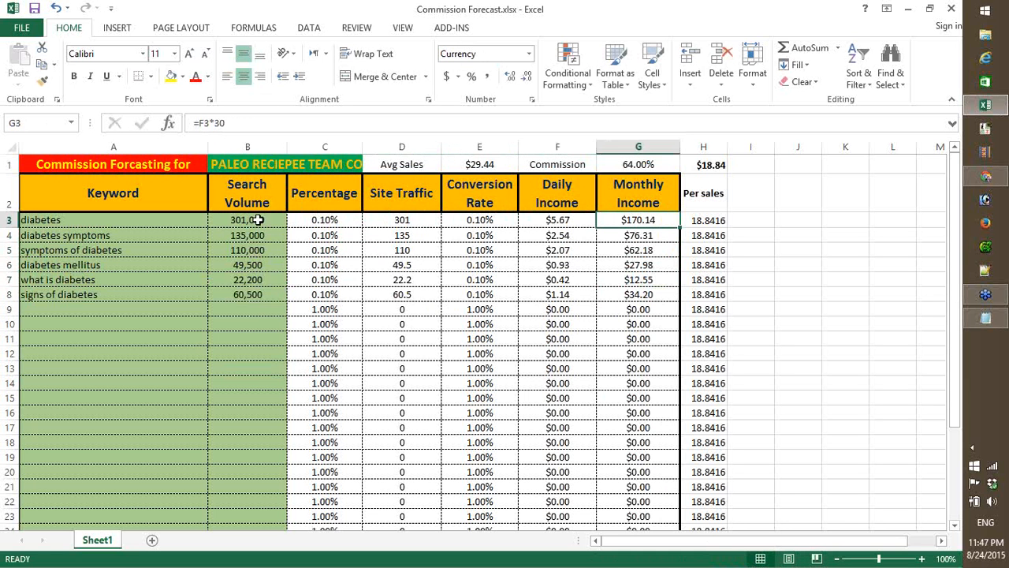
{"action": "key", "text": "shift+Down"}
{"action": "key", "text": "shift+Down"}
{"action": "key", "text": "shift+Down"}
{"action": "key", "text": "shift+Down"}
{"action": "key", "text": "shift+Down"}
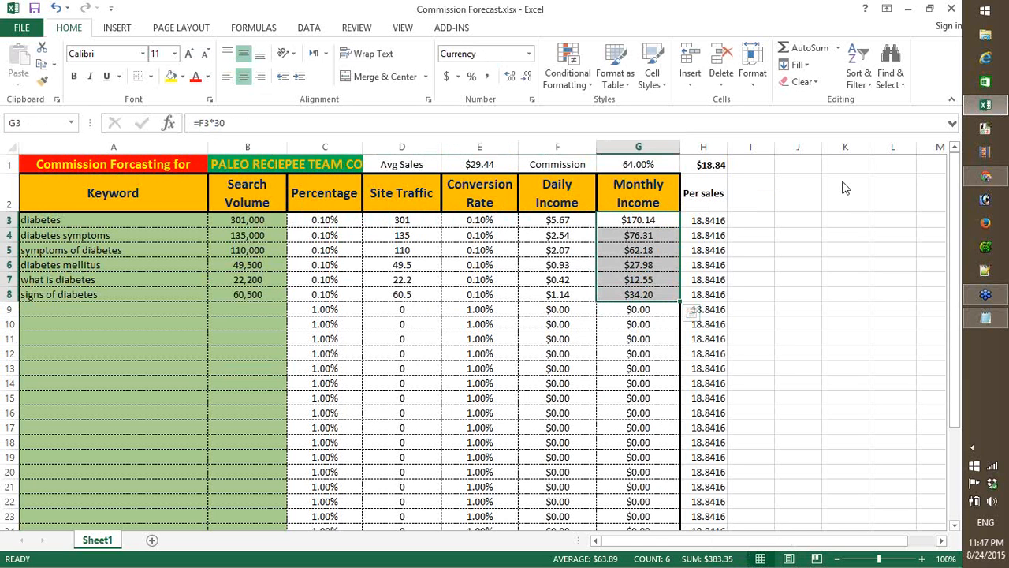
{"action": "left_click", "coordinate": [804, 199]}
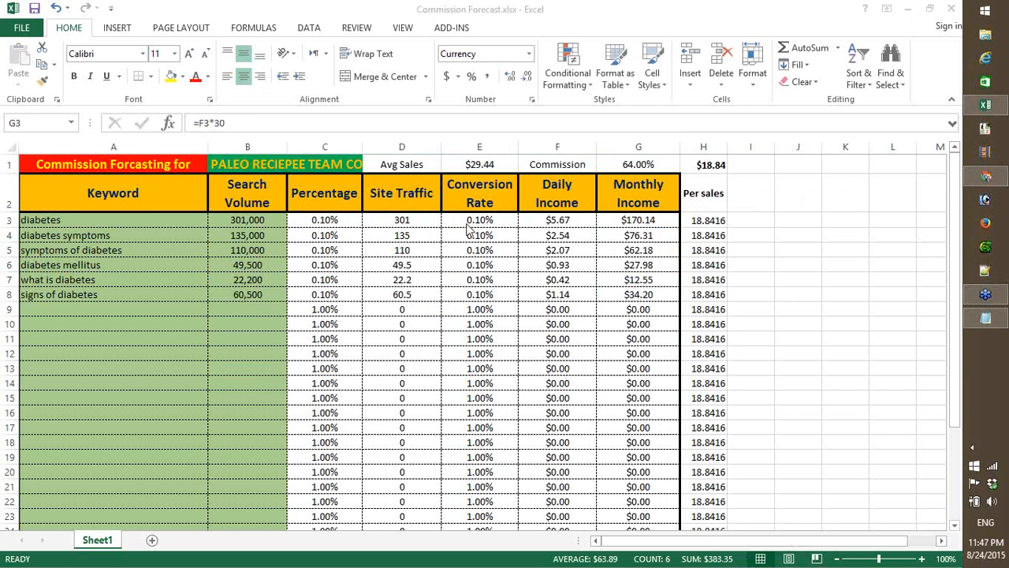
- Switch to the ClickBank marketplace results in the browser and check the system clock and calendar twice, closing them each time
{"action": "left_click", "coordinate": [907, 8]}
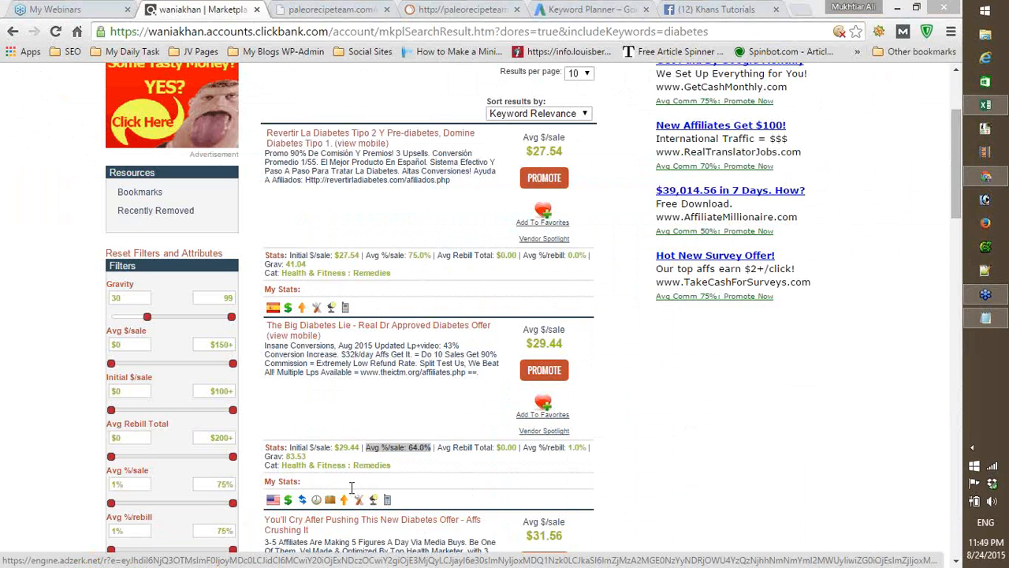
{"action": "left_click", "coordinate": [992, 549]}
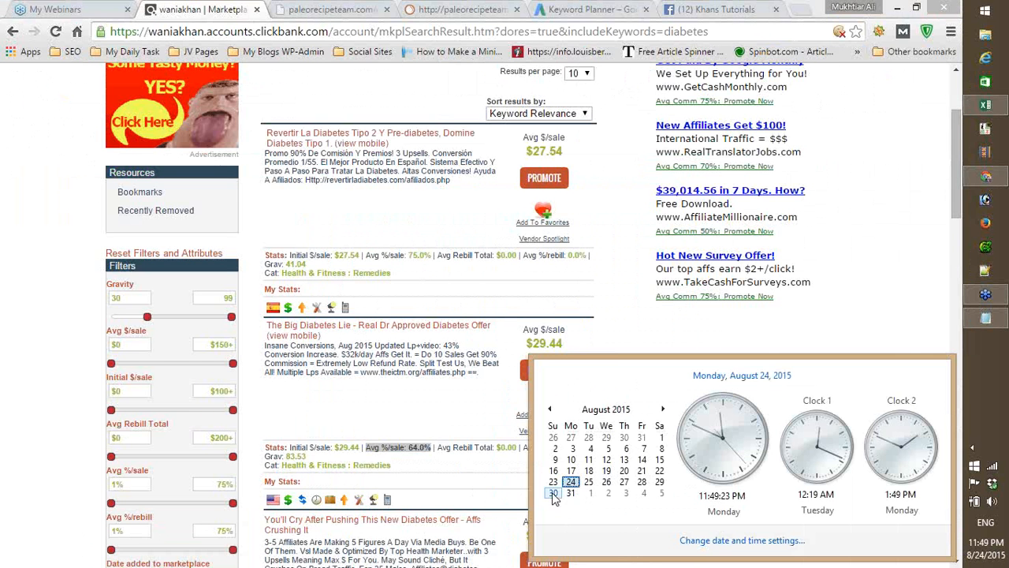
{"action": "left_click", "coordinate": [356, 484]}
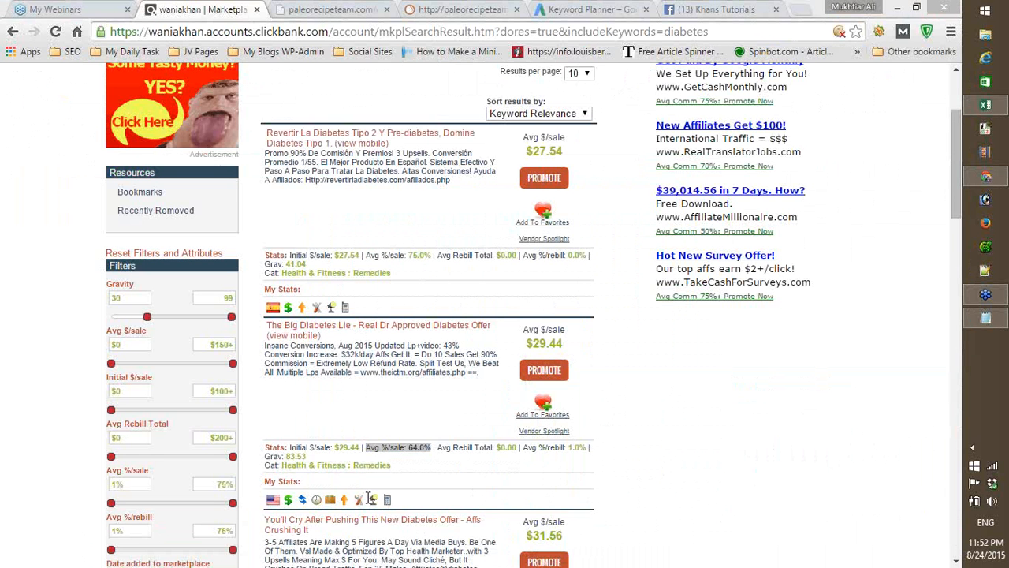
{"action": "left_click", "coordinate": [986, 550]}
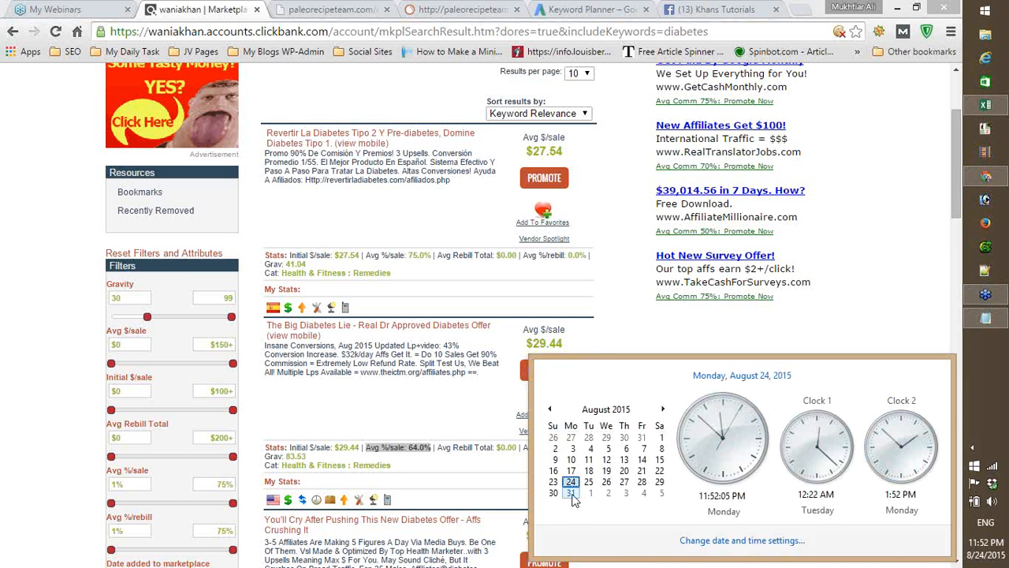
{"action": "left_click", "coordinate": [426, 486]}
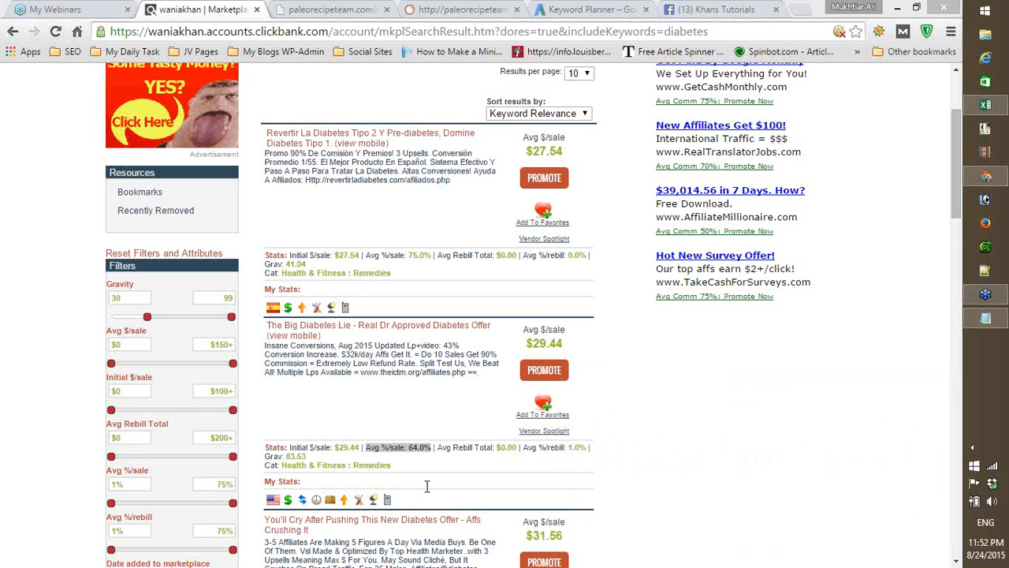